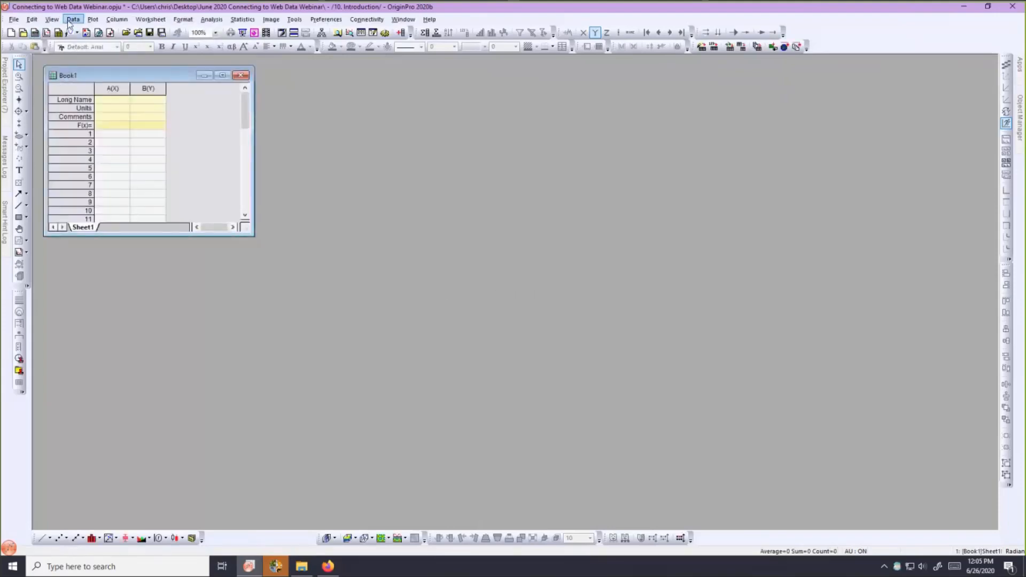
Examine the Basic and Advanced settings of the Connect to Web dialog and close it without connecting.
{"action": "left_click", "coordinate": [72, 20]}
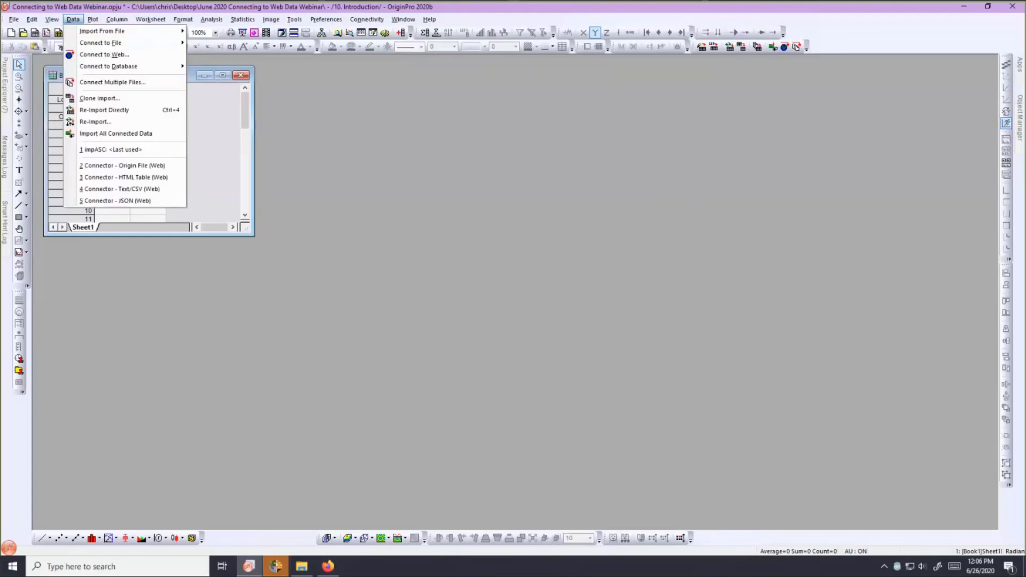
{"action": "mouse_move", "coordinate": [74, 35]}
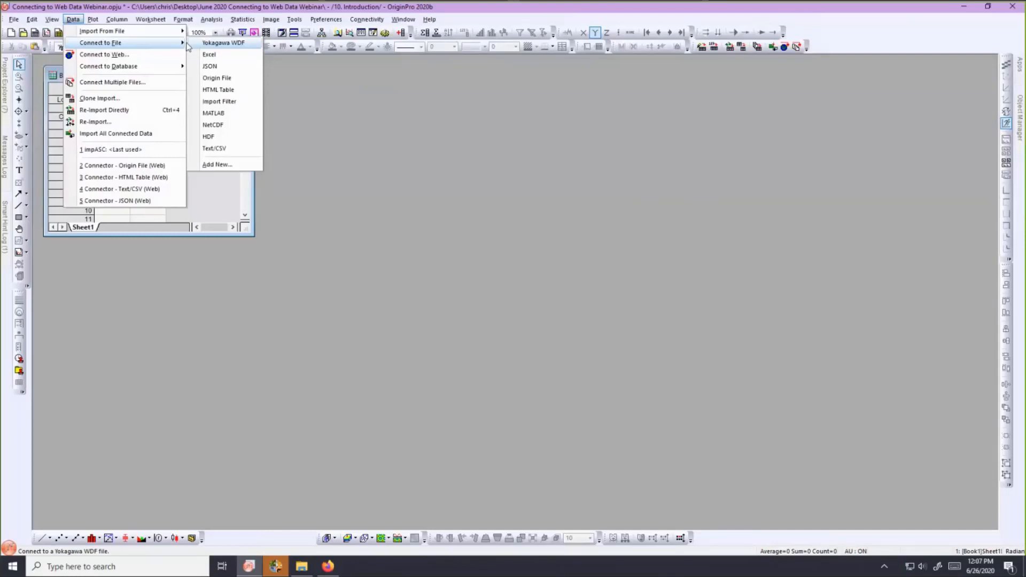
{"action": "left_click", "coordinate": [102, 54]}
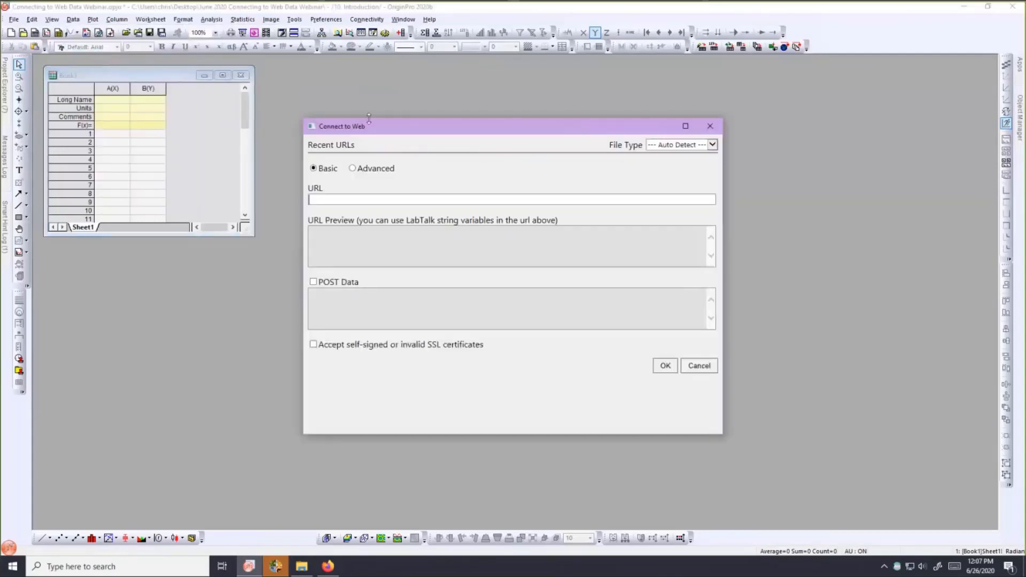
{"action": "left_click_drag", "start_coordinate": [381, 96], "coordinate": [374, 78]}
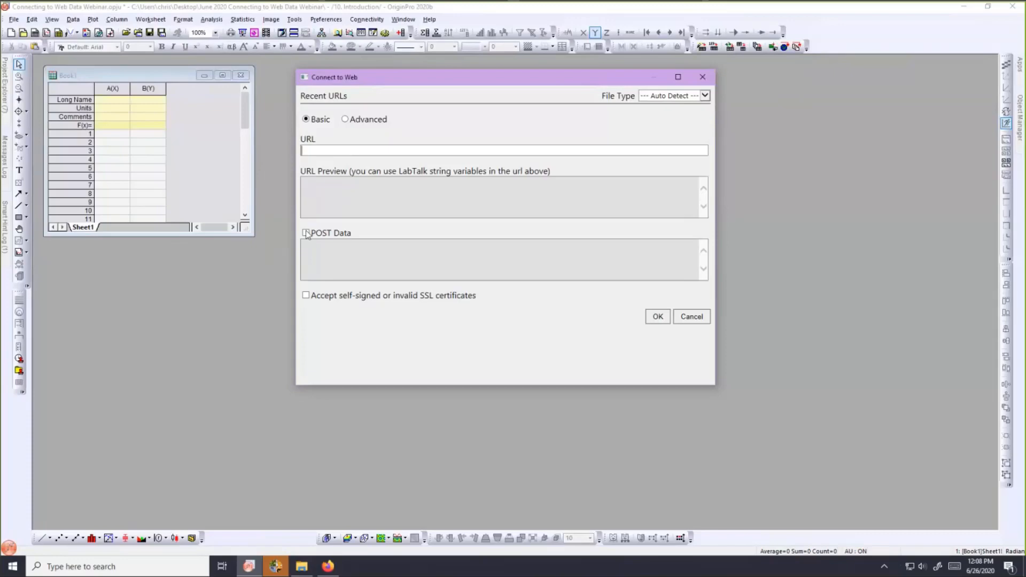
{"action": "left_click", "coordinate": [345, 119]}
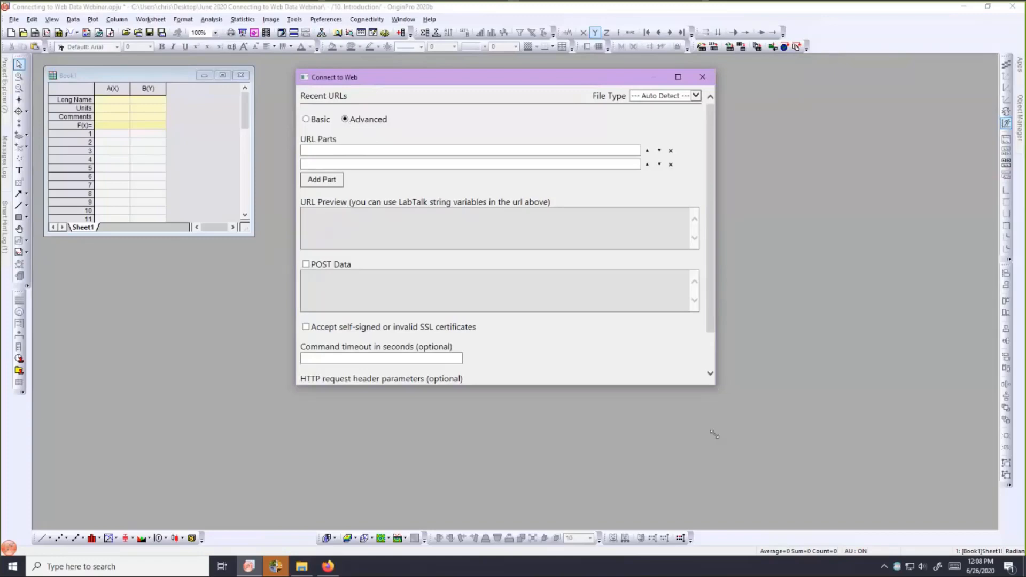
{"action": "left_click_drag", "start_coordinate": [714, 434], "coordinate": [715, 439]}
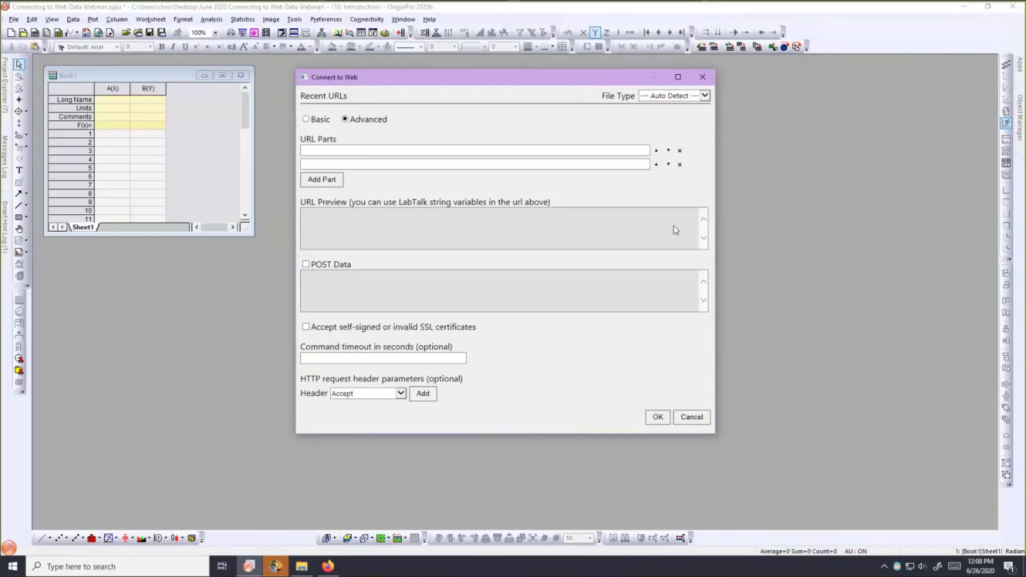
{"action": "left_click", "coordinate": [702, 77]}
Open the "1. Simplish" subfolder inside the project folder "20. Importing HTML Tables".
{"action": "mouse_move", "coordinate": [4, 89]}
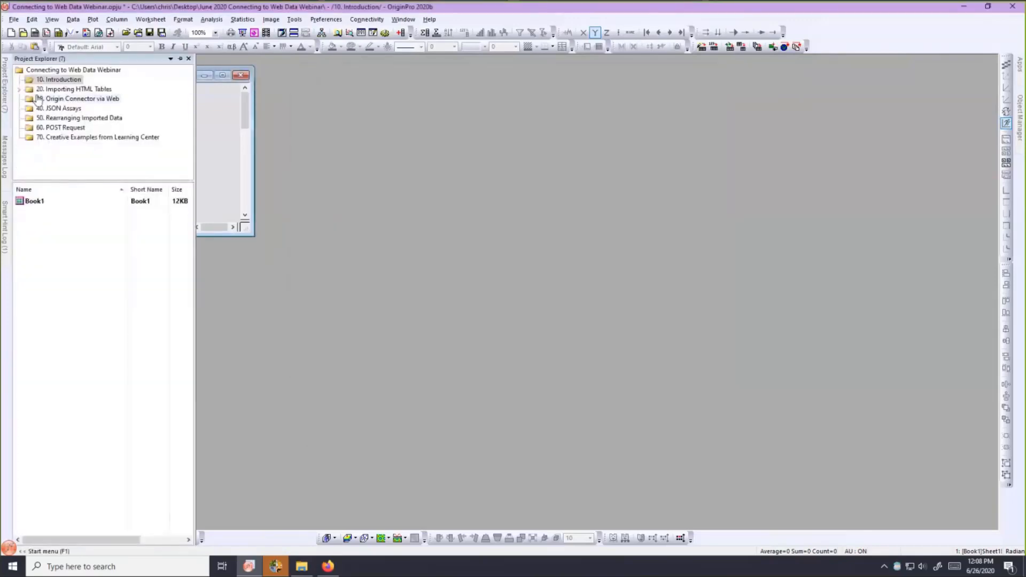
{"action": "left_click", "coordinate": [19, 89]}
{"action": "left_click", "coordinate": [63, 100]}
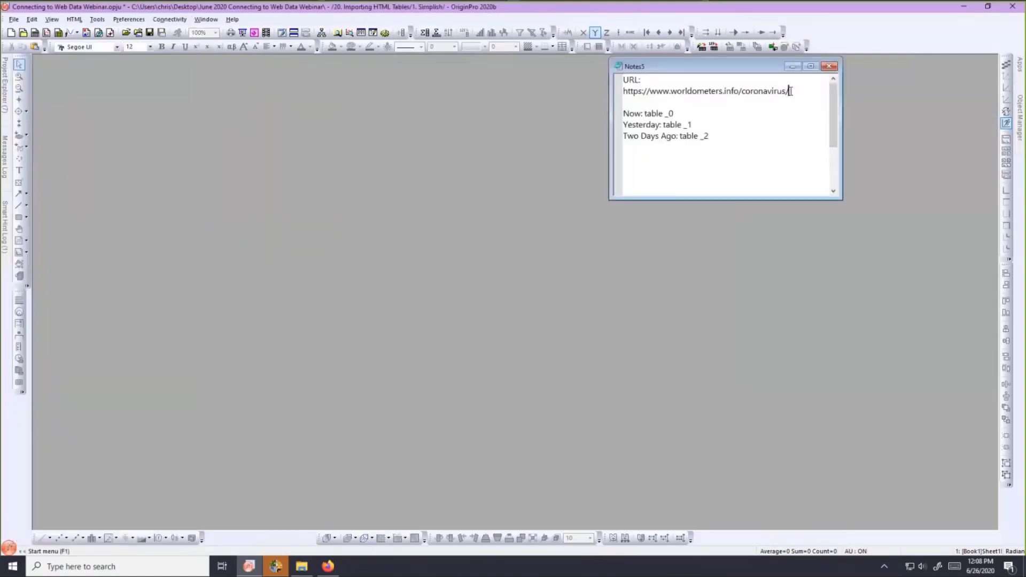
{"action": "left_click_drag", "start_coordinate": [791, 92], "coordinate": [624, 92]}
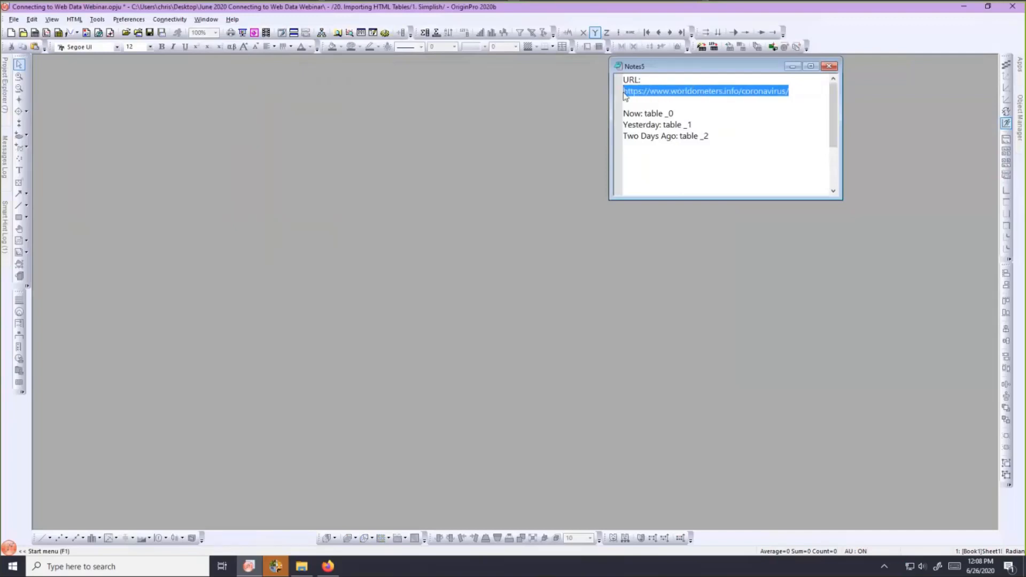
{"action": "left_click", "coordinate": [328, 567]}
{"action": "left_click", "coordinate": [397, 49]}
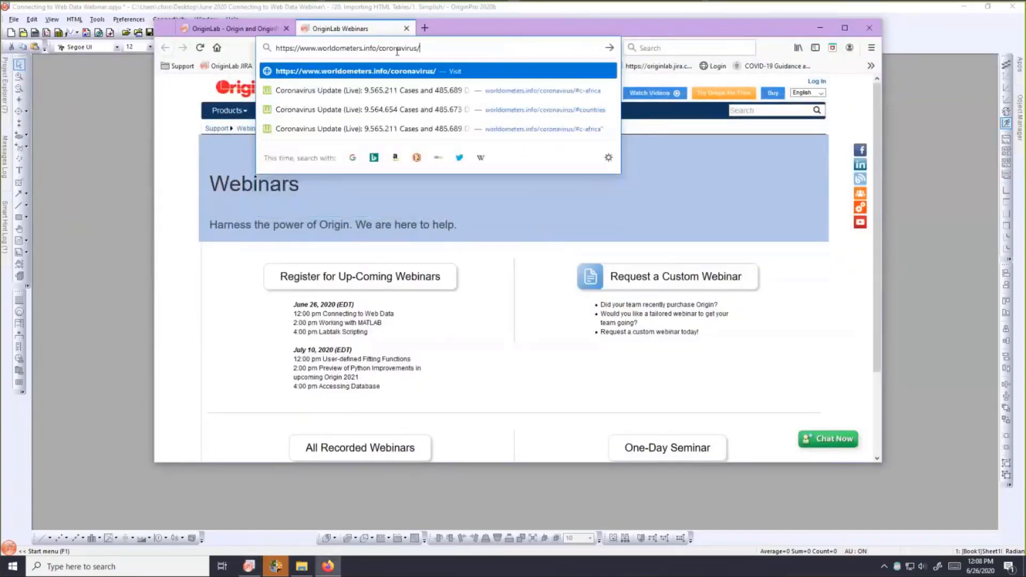
{"action": "key", "text": "Return"}
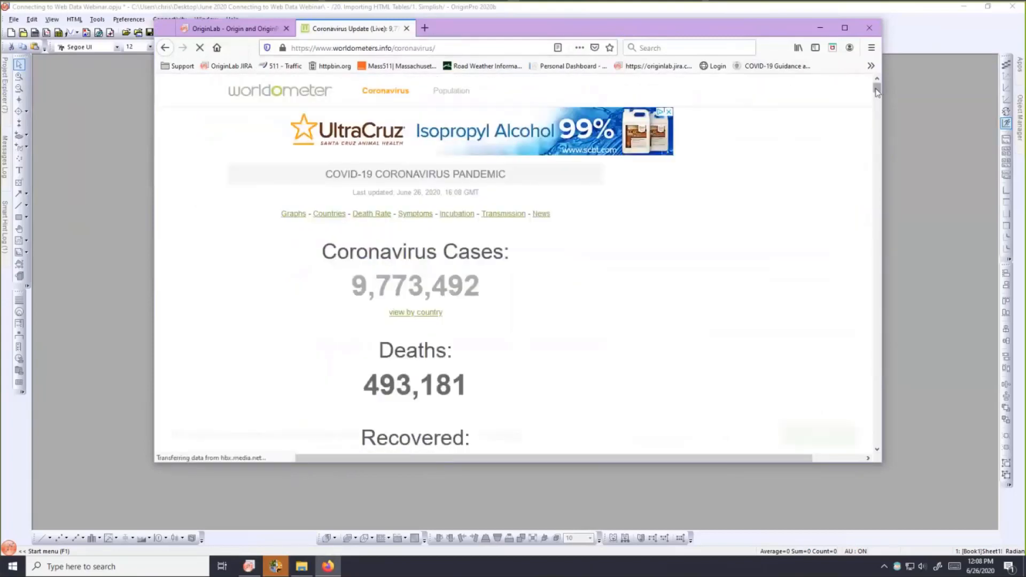
Examine the table of reported cases and deaths by country, widening the browser window to fit all its columns.
{"action": "left_click_drag", "start_coordinate": [879, 86], "coordinate": [877, 125]}
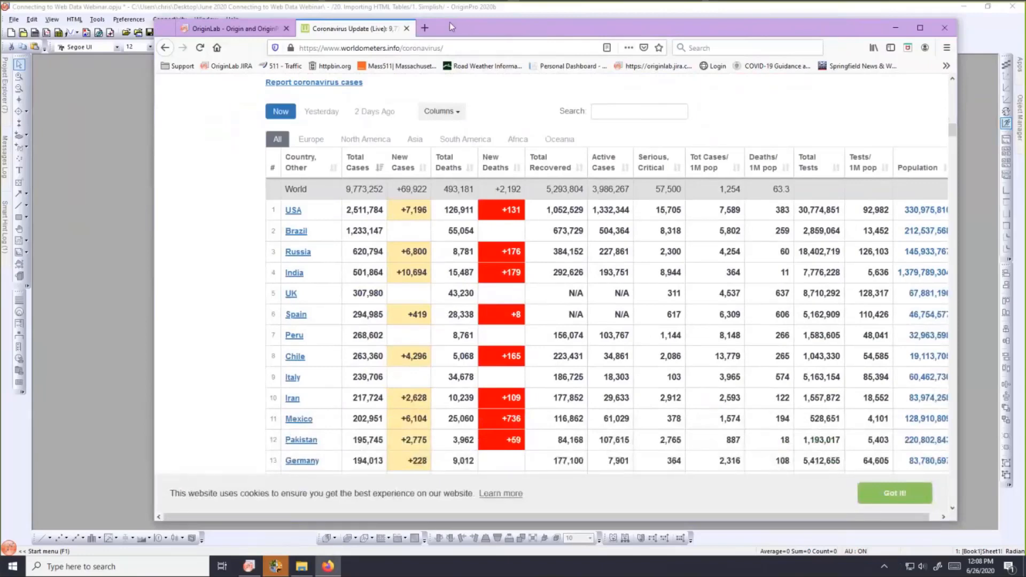
{"action": "left_click_drag", "start_coordinate": [447, 21], "coordinate": [361, 14]}
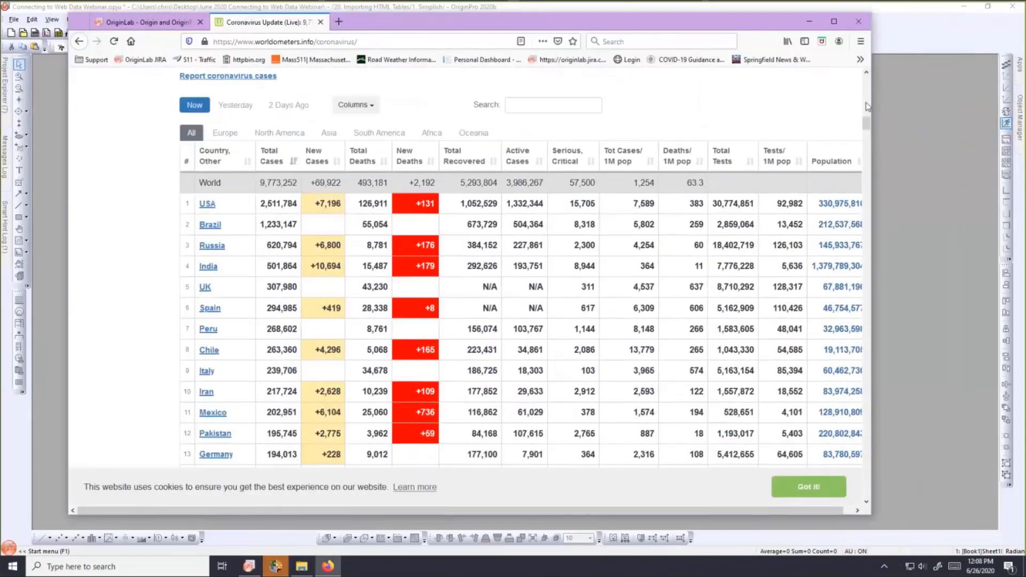
{"action": "left_click_drag", "start_coordinate": [871, 103], "coordinate": [903, 100]}
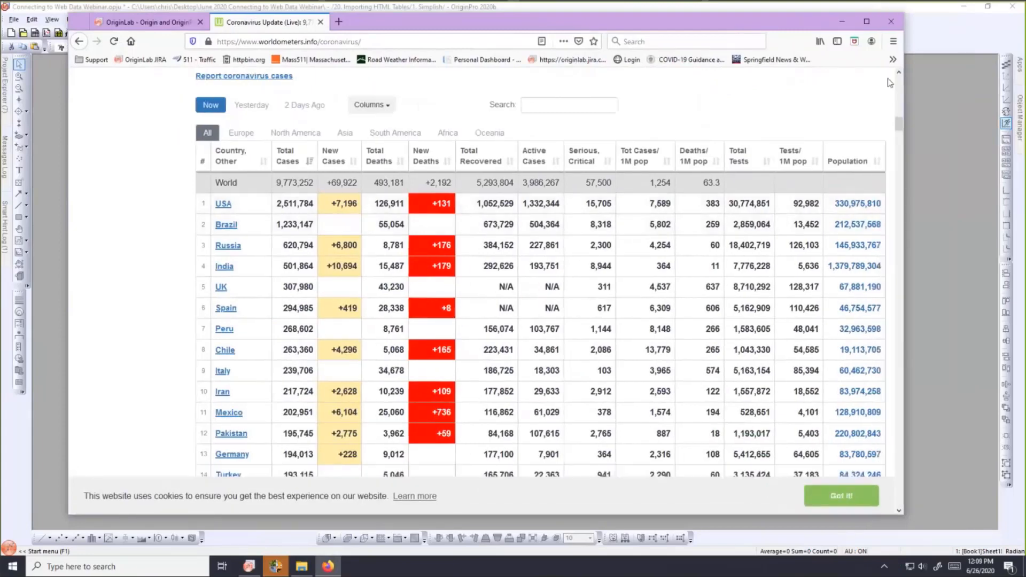
{"action": "left_click", "coordinate": [899, 74]}
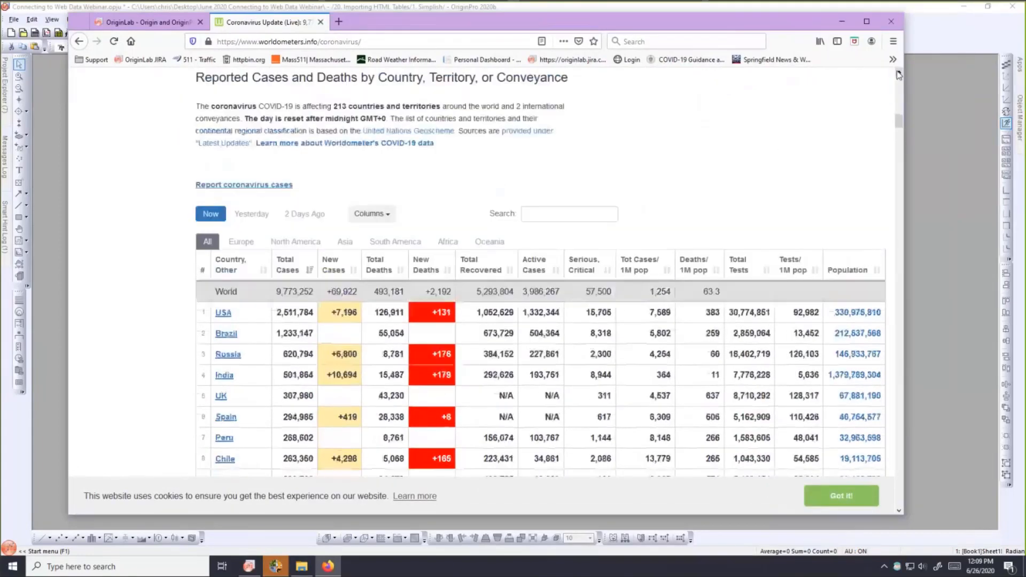
{"action": "left_click", "coordinate": [899, 74]}
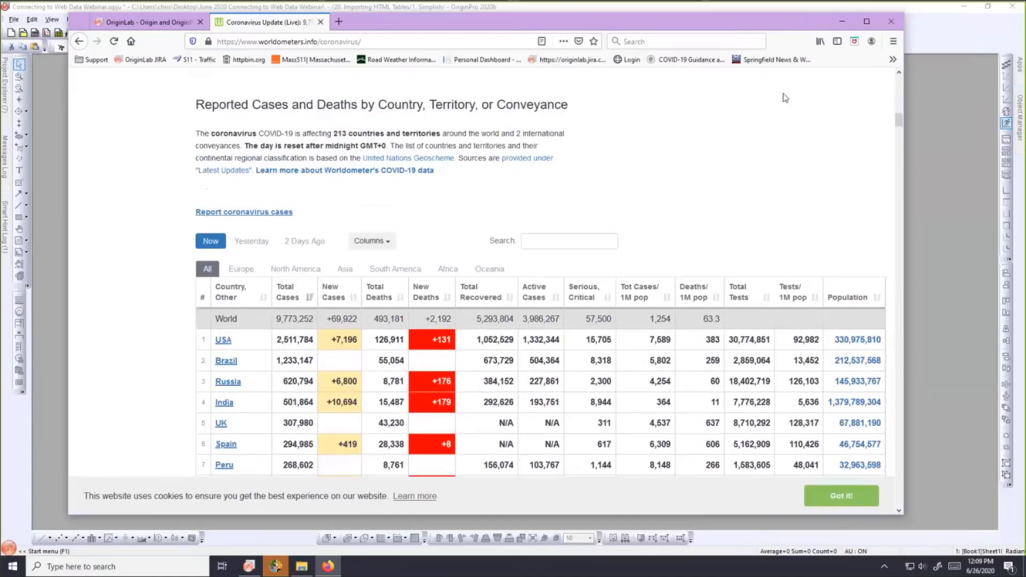
{"action": "left_click", "coordinate": [899, 510]}
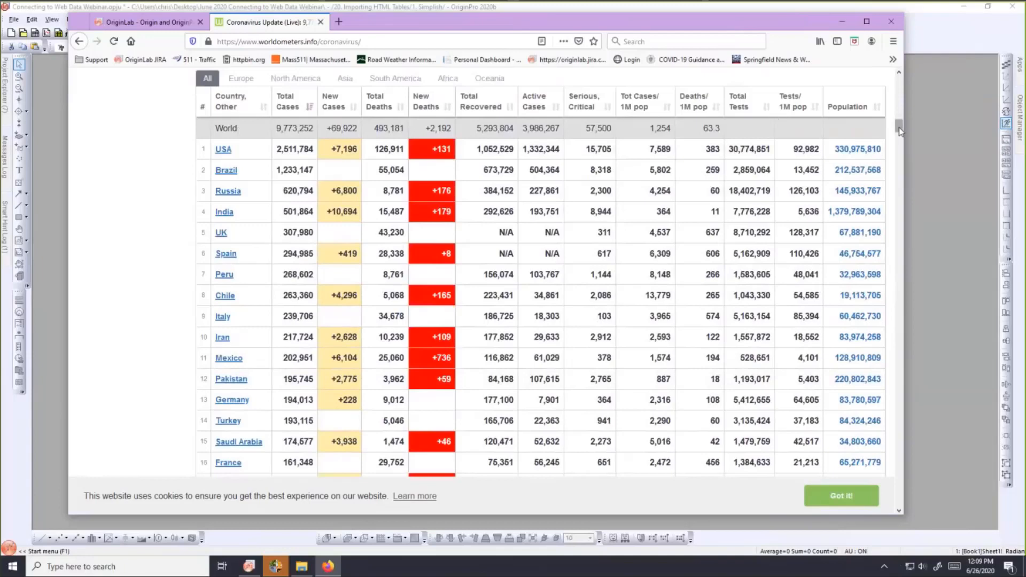
{"action": "left_click_drag", "start_coordinate": [898, 128], "coordinate": [900, 125]}
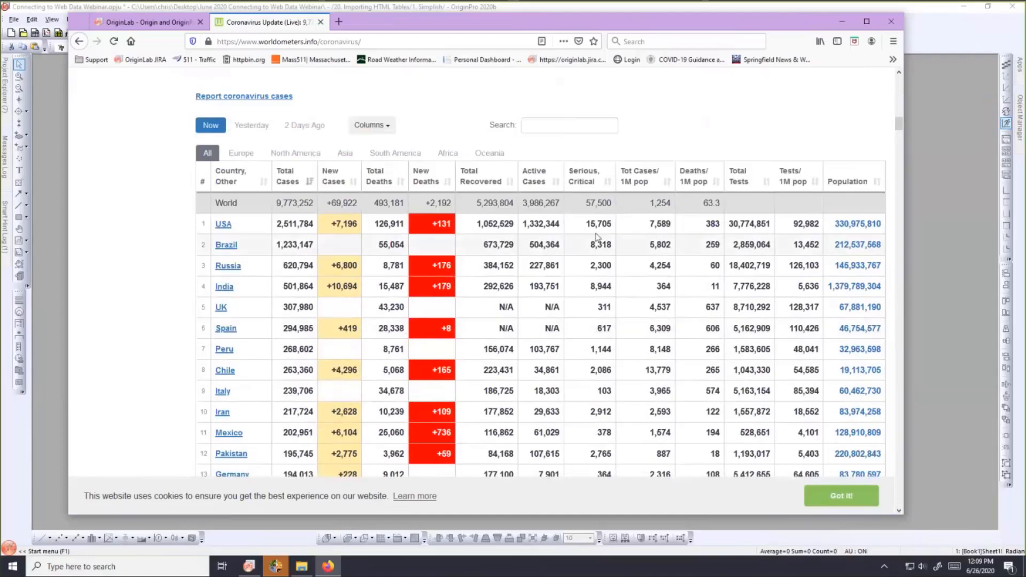
Compare the Now, Yesterday and 2 Days Ago versions of the country table, ending on Now.
{"action": "left_click", "coordinate": [247, 128]}
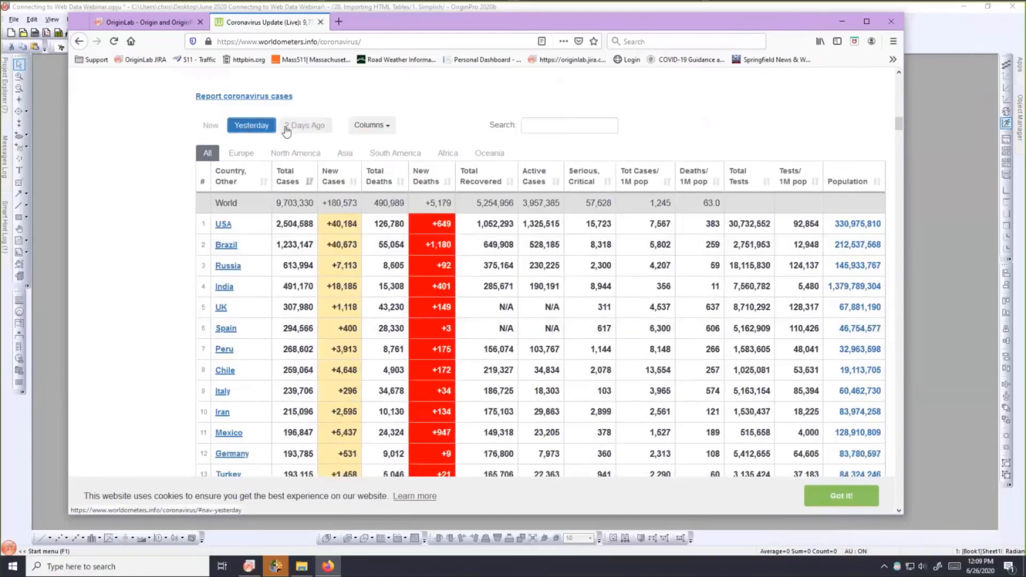
{"action": "left_click", "coordinate": [319, 127]}
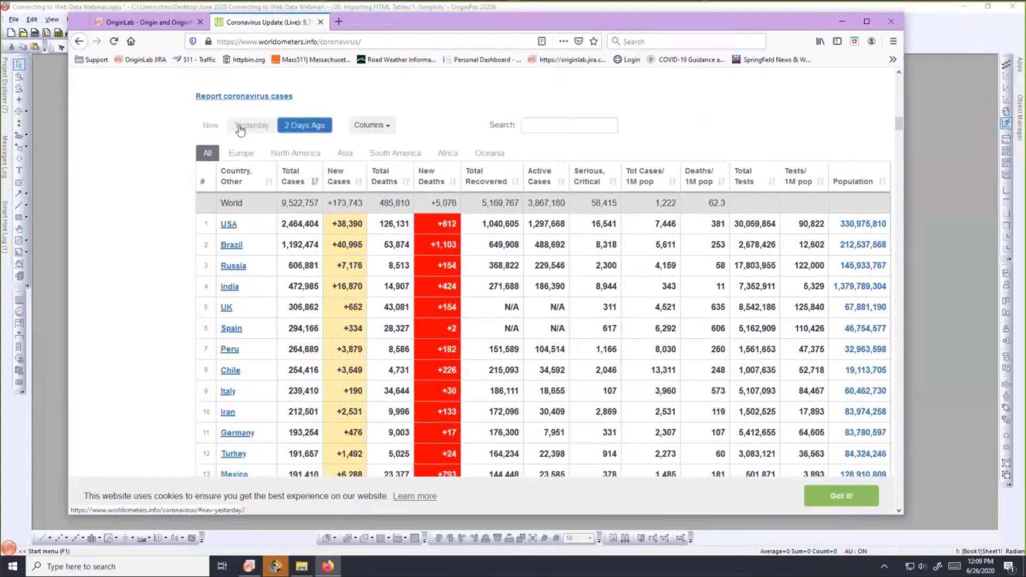
{"action": "left_click", "coordinate": [212, 131]}
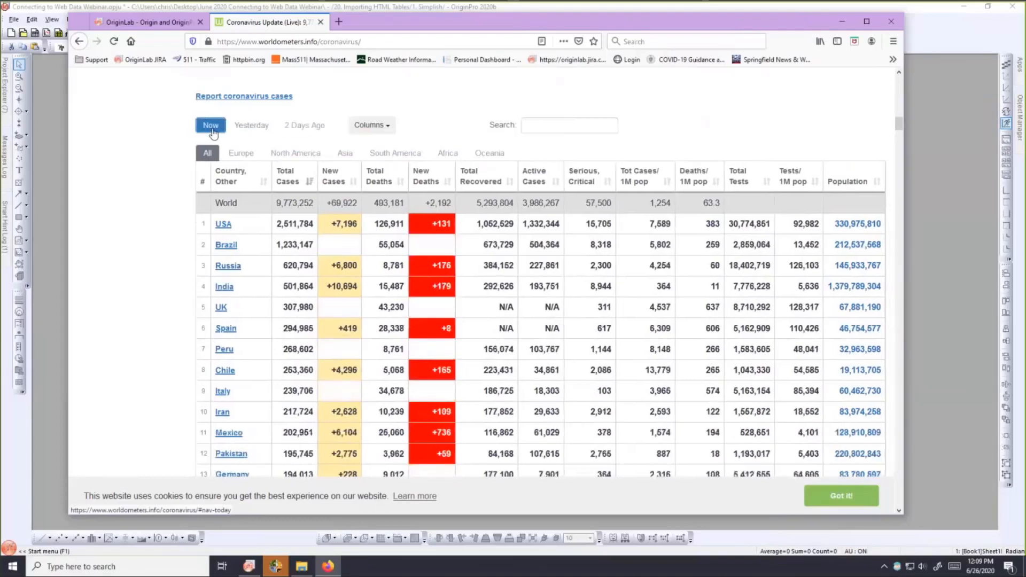
{"action": "left_click", "coordinate": [260, 129]}
{"action": "left_click", "coordinate": [318, 129]}
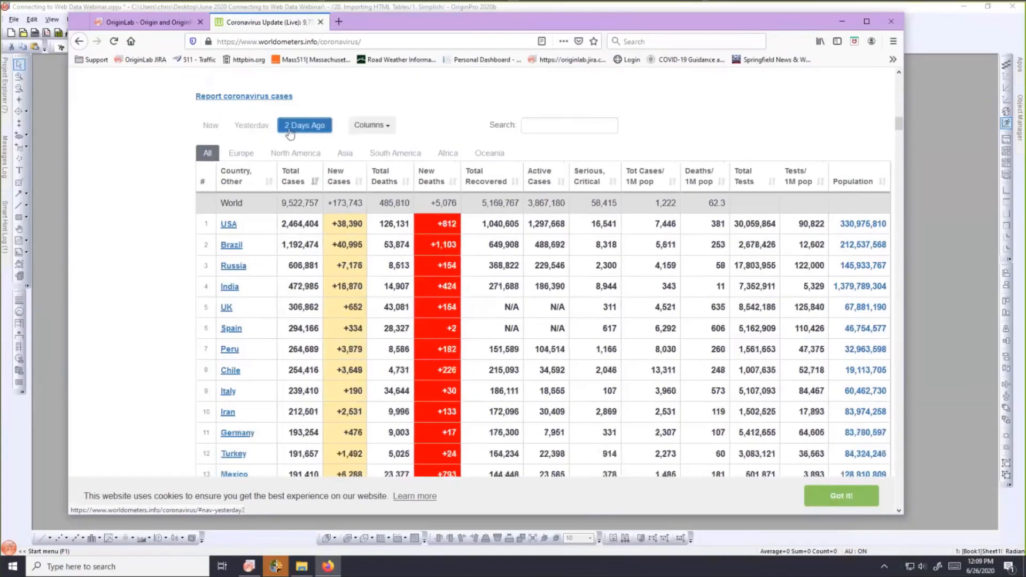
{"action": "left_click", "coordinate": [212, 126]}
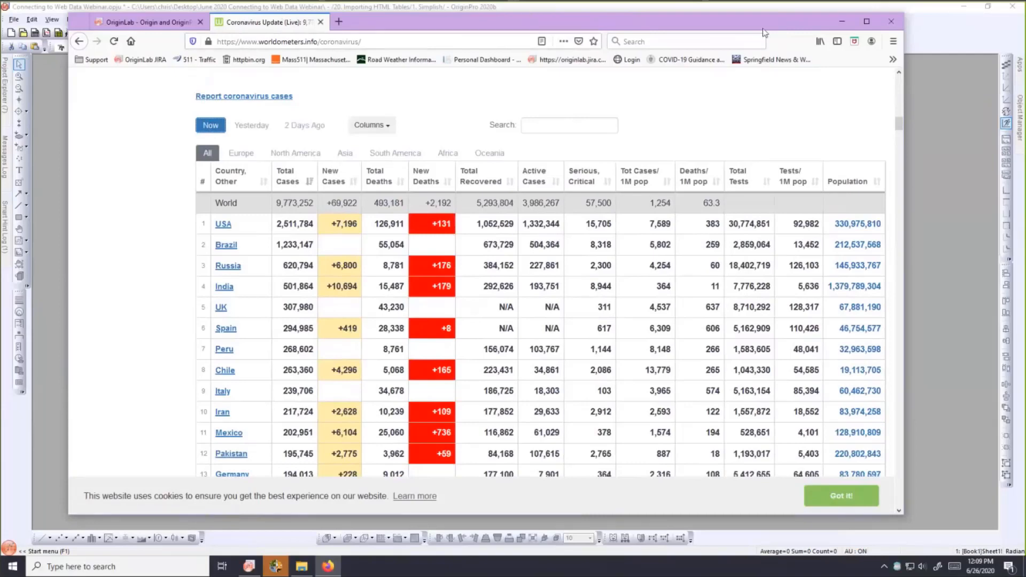
{"action": "left_click", "coordinate": [840, 25]}
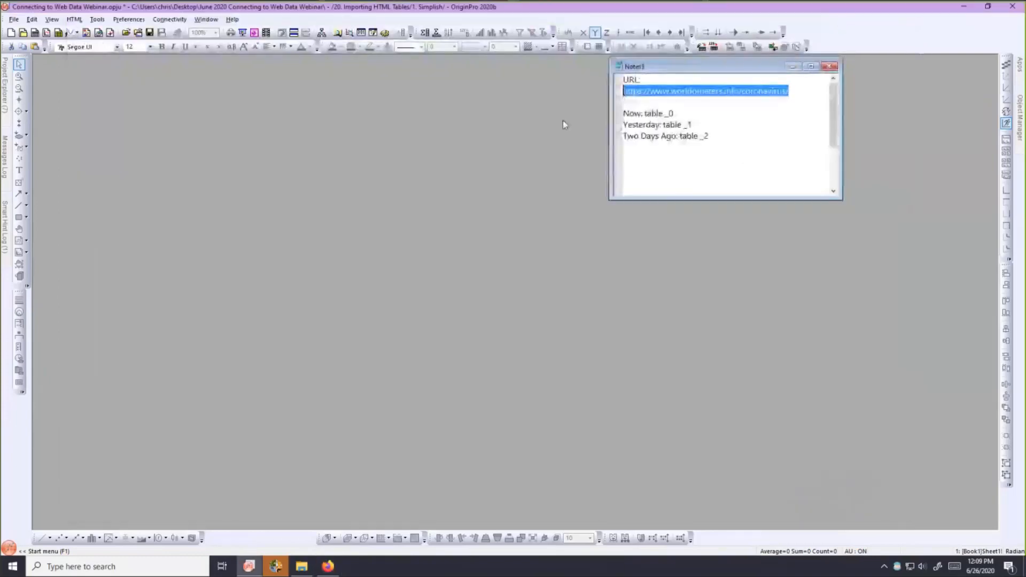
{"action": "left_click", "coordinate": [758, 105]}
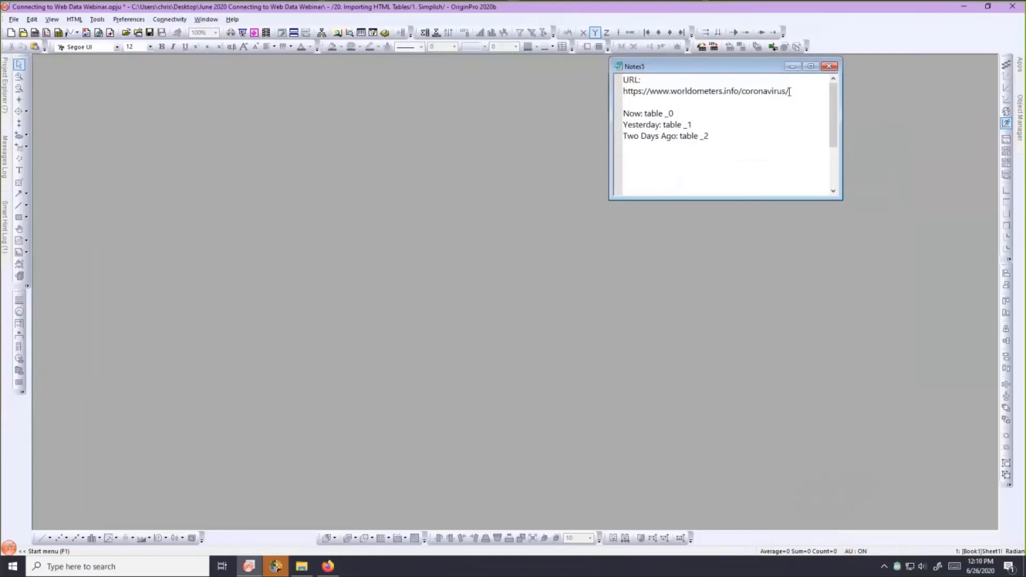
{"action": "left_click_drag", "start_coordinate": [790, 92], "coordinate": [619, 99]}
{"action": "key", "text": "ctrl+c"}
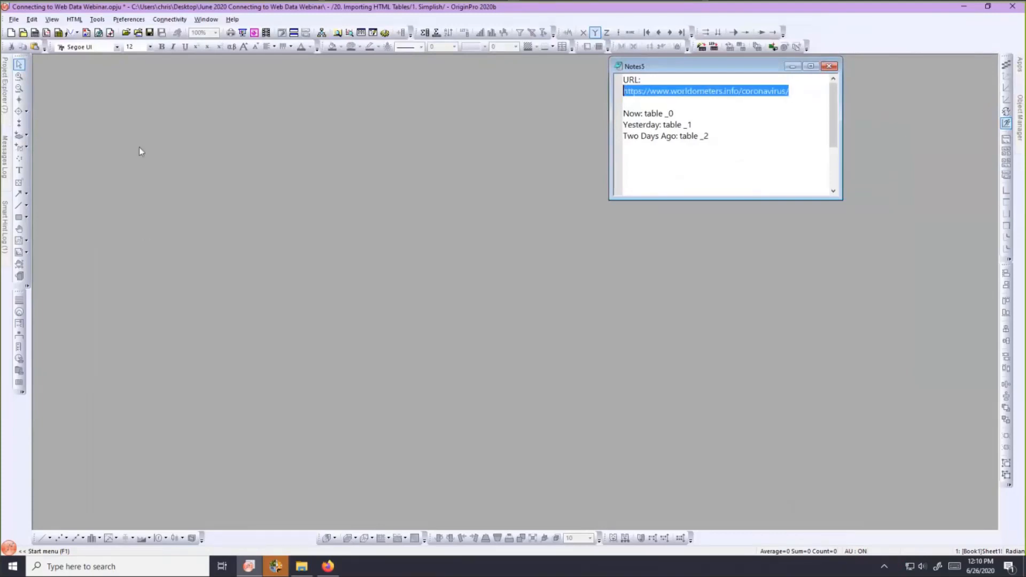
{"action": "left_click", "coordinate": [35, 34]}
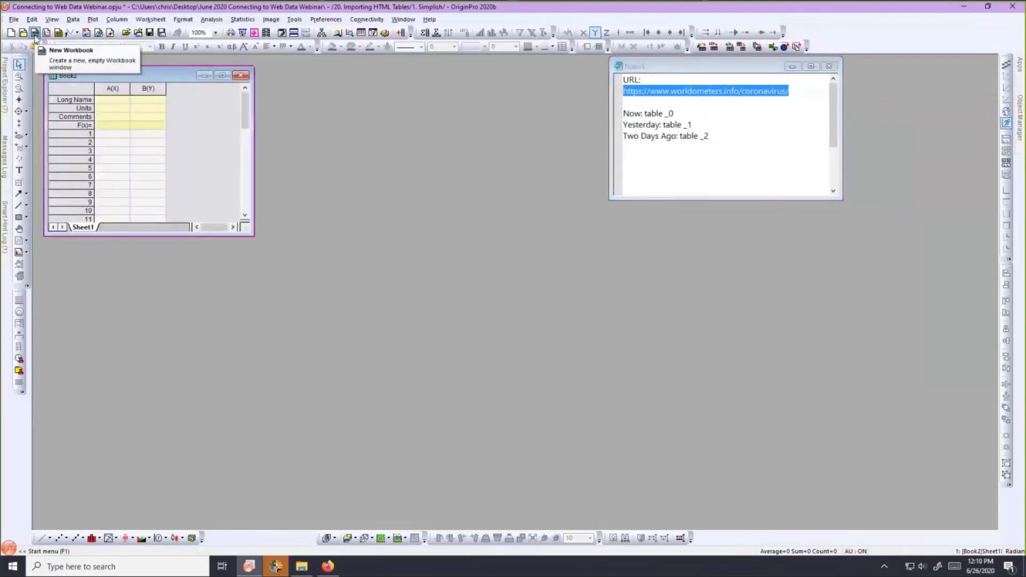
{"action": "left_click", "coordinate": [69, 22]}
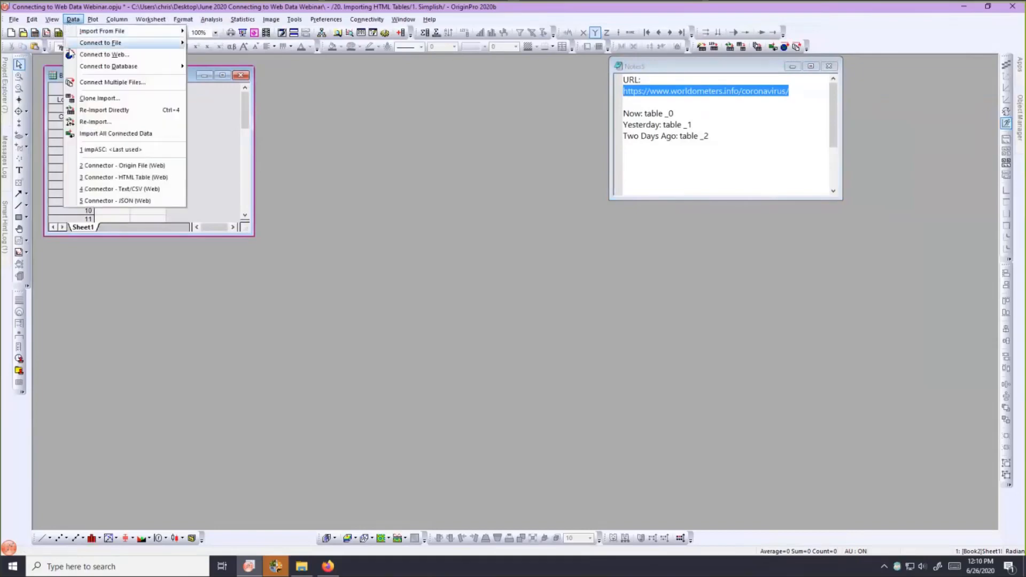
{"action": "left_click", "coordinate": [69, 56]}
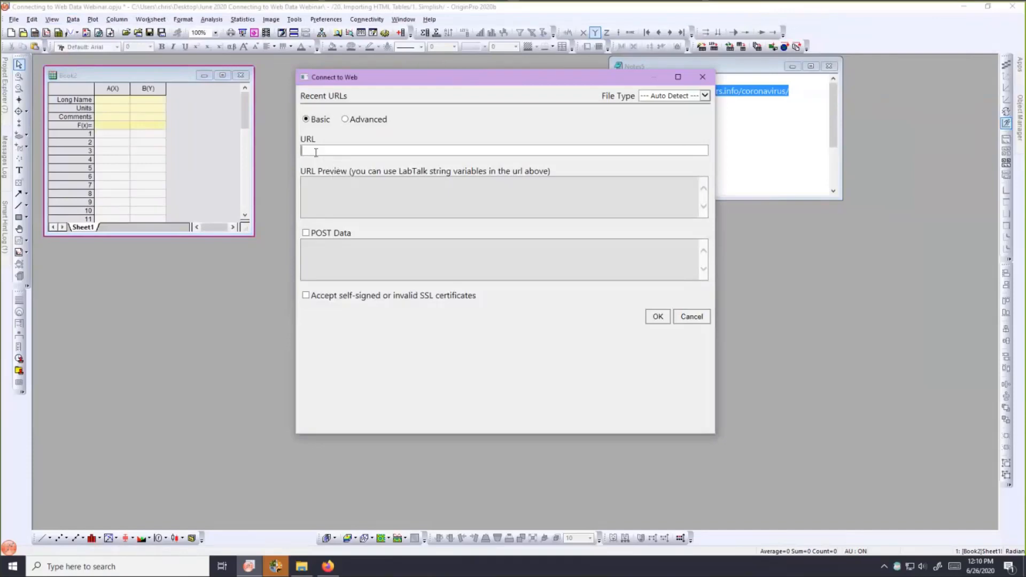
{"action": "key", "text": "ctrl+v"}
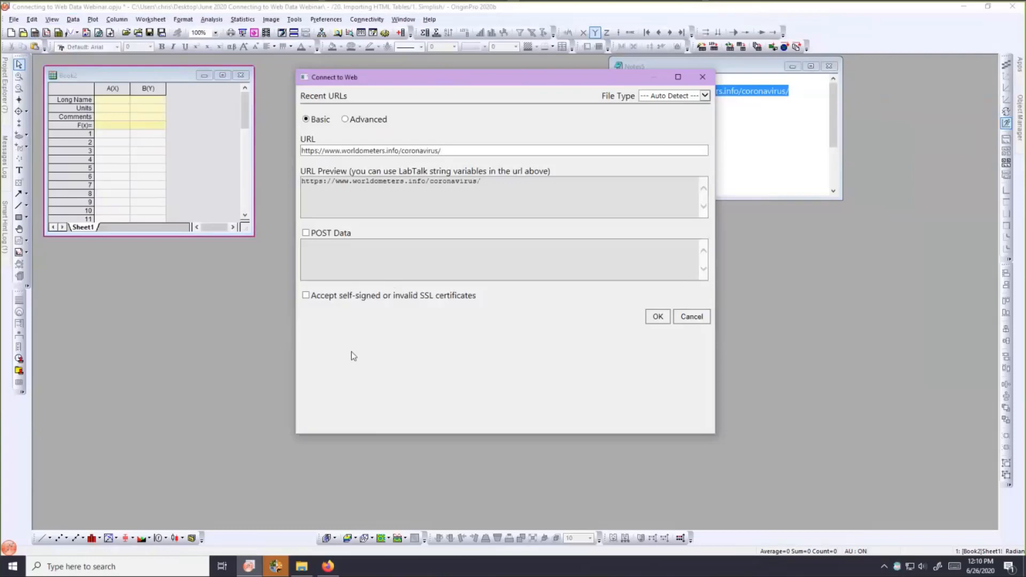
{"action": "left_click", "coordinate": [657, 320]}
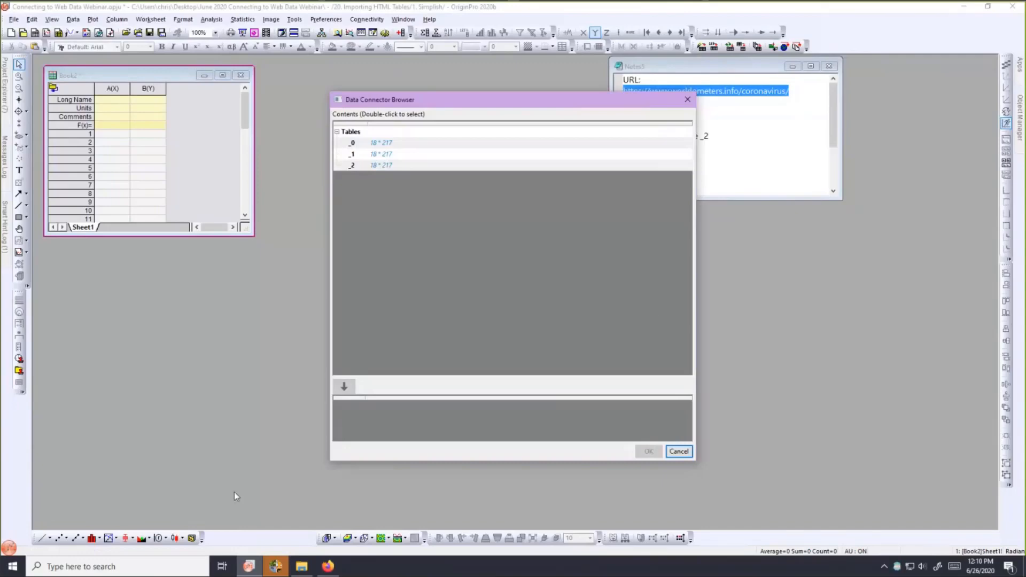
Review the Now country table in the browser again, then return to Origin's list of importable tables.
{"action": "left_click", "coordinate": [327, 566]}
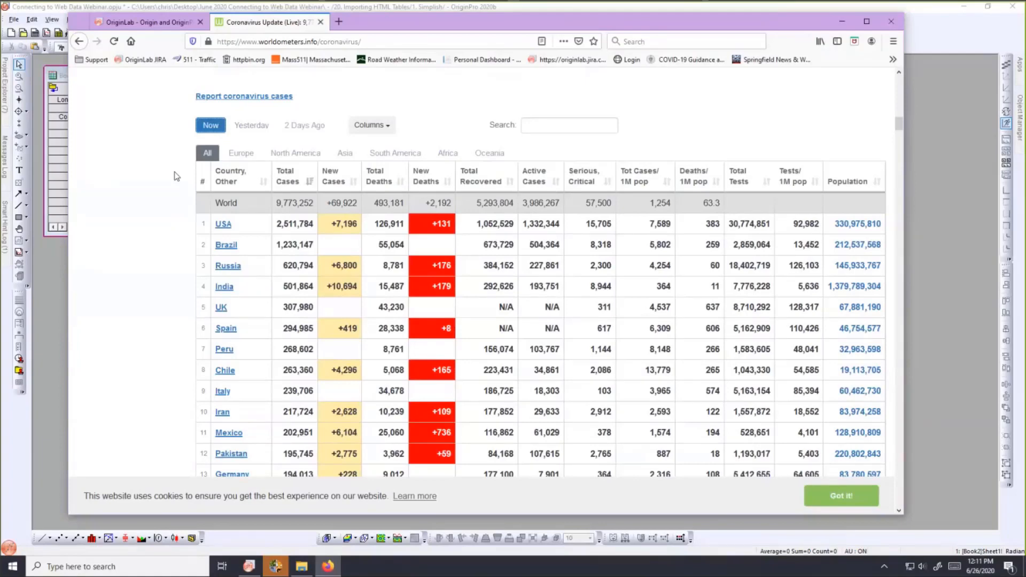
{"action": "left_click", "coordinate": [847, 24]}
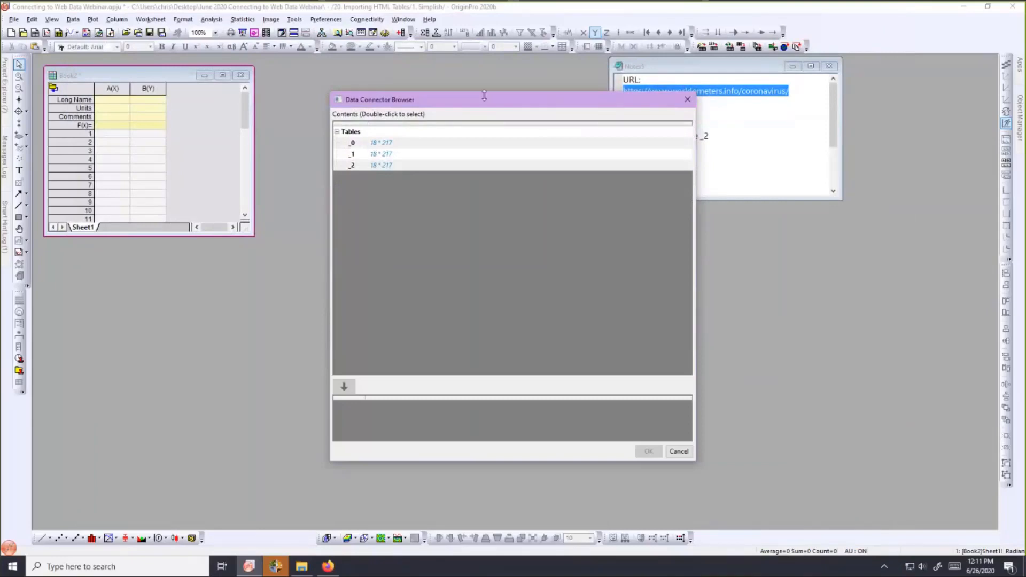
{"action": "left_click_drag", "start_coordinate": [479, 102], "coordinate": [454, 83]}
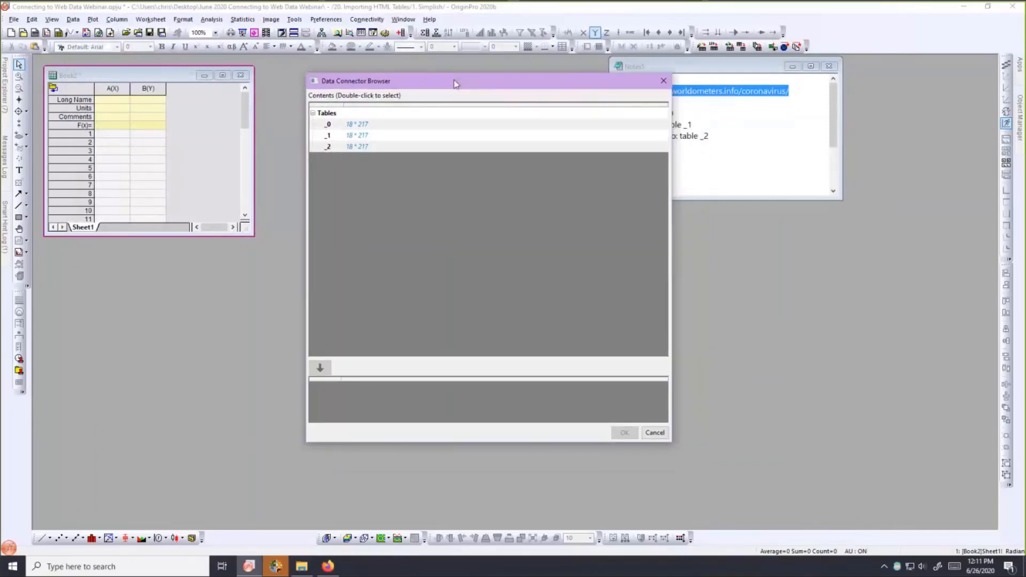
Import table _0 from the connected web page and enlarge the workbook window to show all its columns.
{"action": "left_click", "coordinate": [355, 128]}
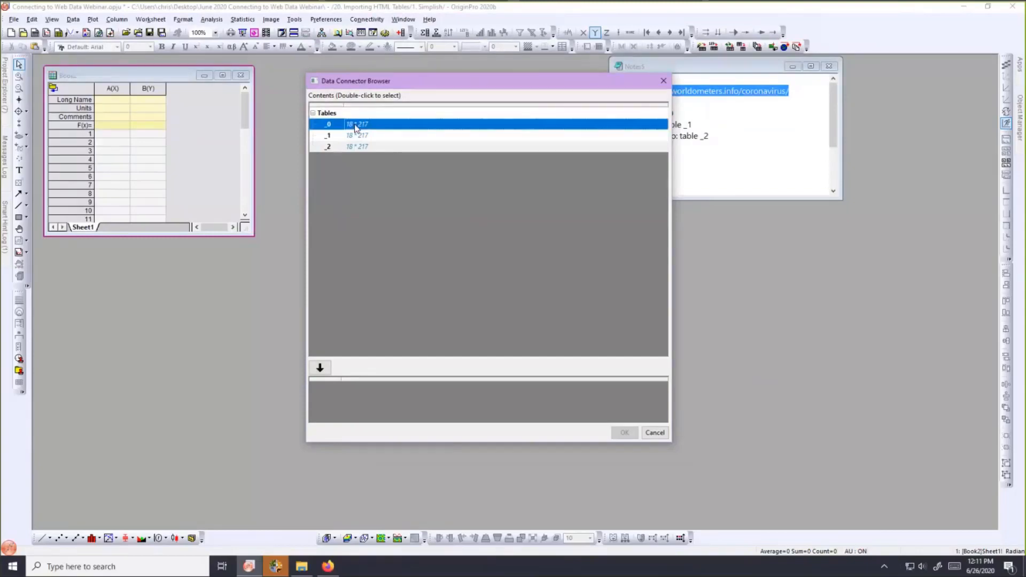
{"action": "double_click", "coordinate": [355, 128]}
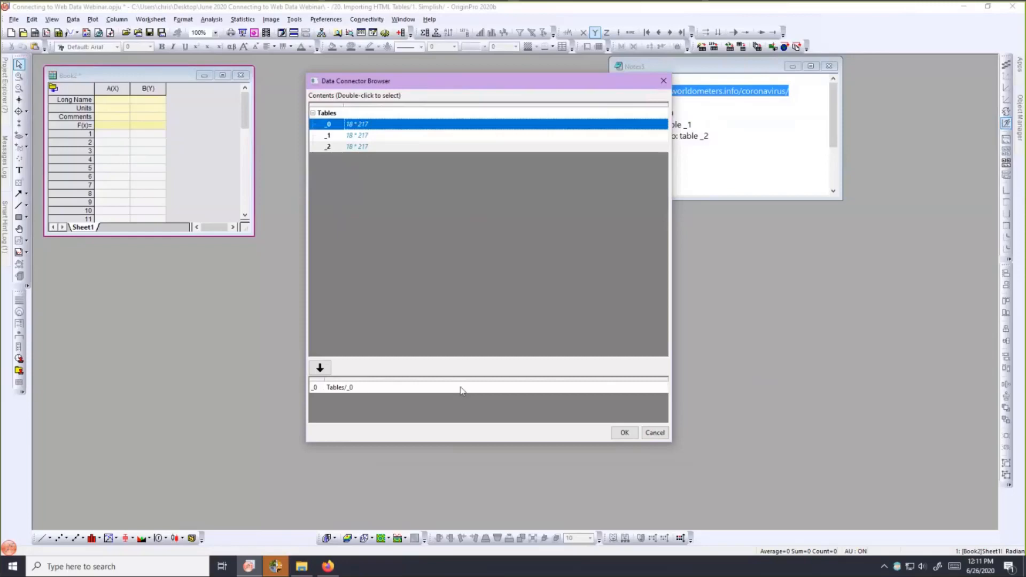
{"action": "left_click", "coordinate": [619, 432]}
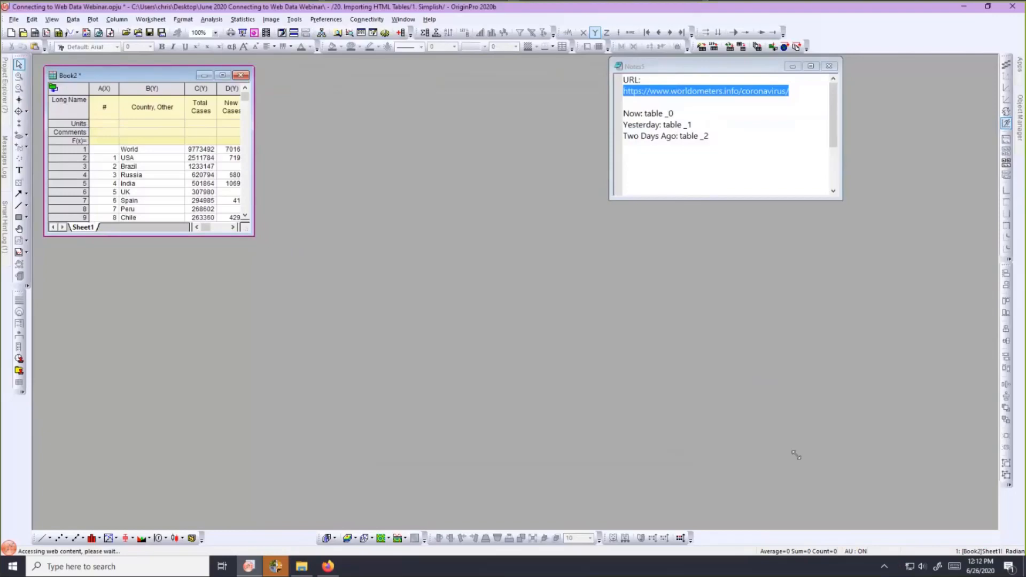
{"action": "left_click_drag", "start_coordinate": [823, 467], "coordinate": [825, 467]}
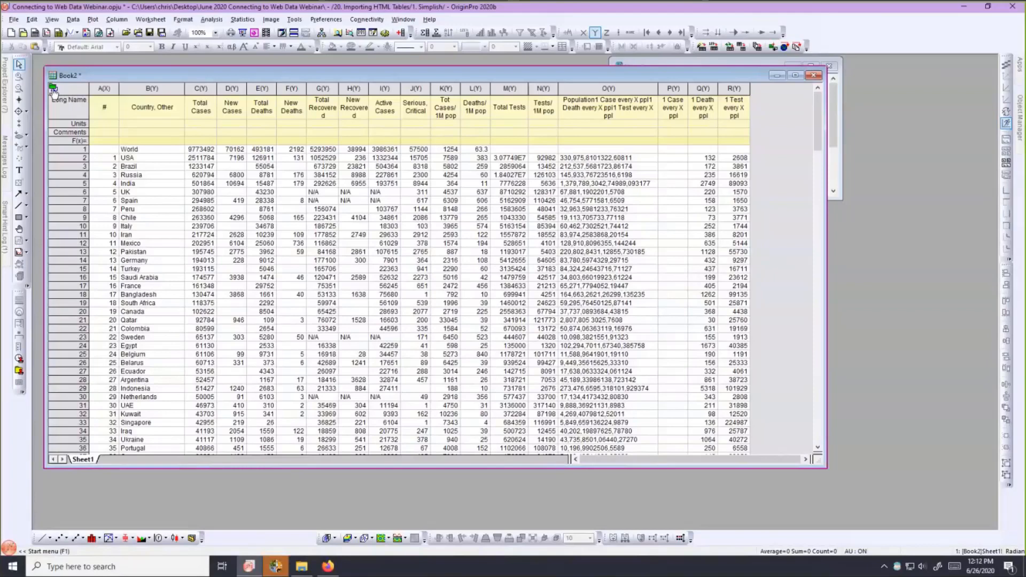
Re-import the connected coronavirus table to refresh the worksheet from the web page.
{"action": "mouse_move", "coordinate": [54, 89]}
{"action": "left_click", "coordinate": [53, 89]}
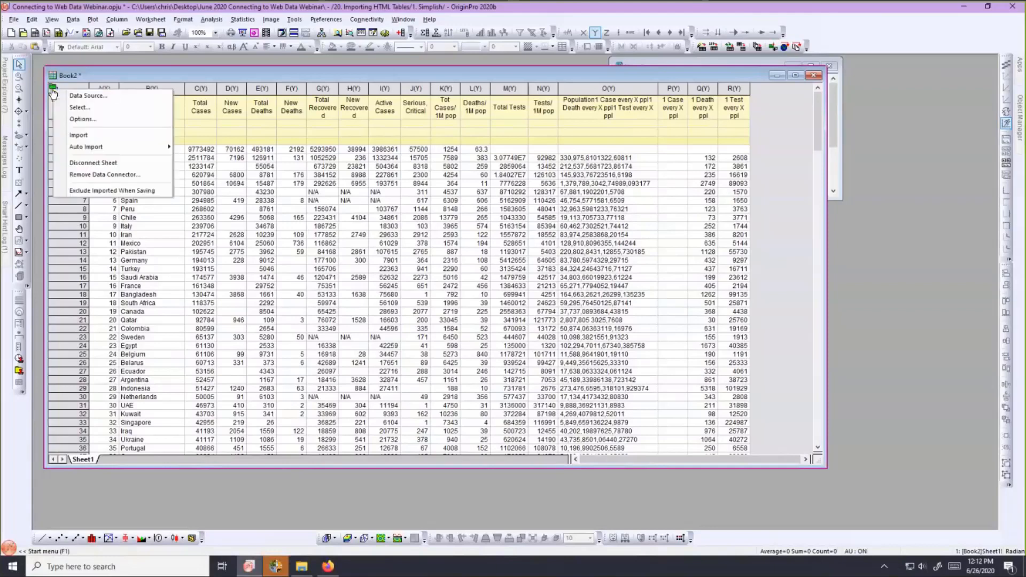
{"action": "left_click", "coordinate": [67, 135]}
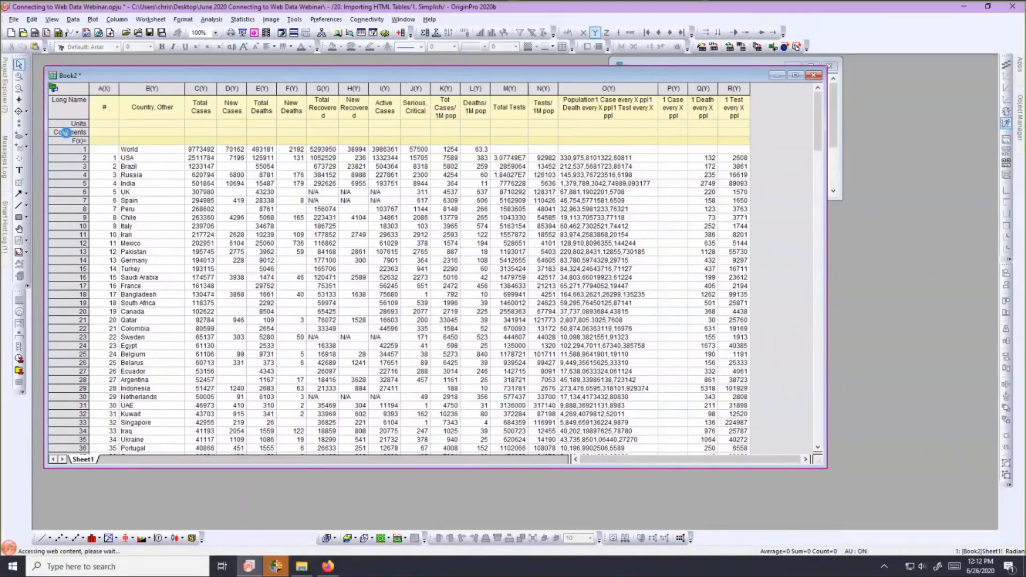
Change the data connector's selection to table _1 so that the worksheet imports yesterday's data.
{"action": "left_click", "coordinate": [53, 90]}
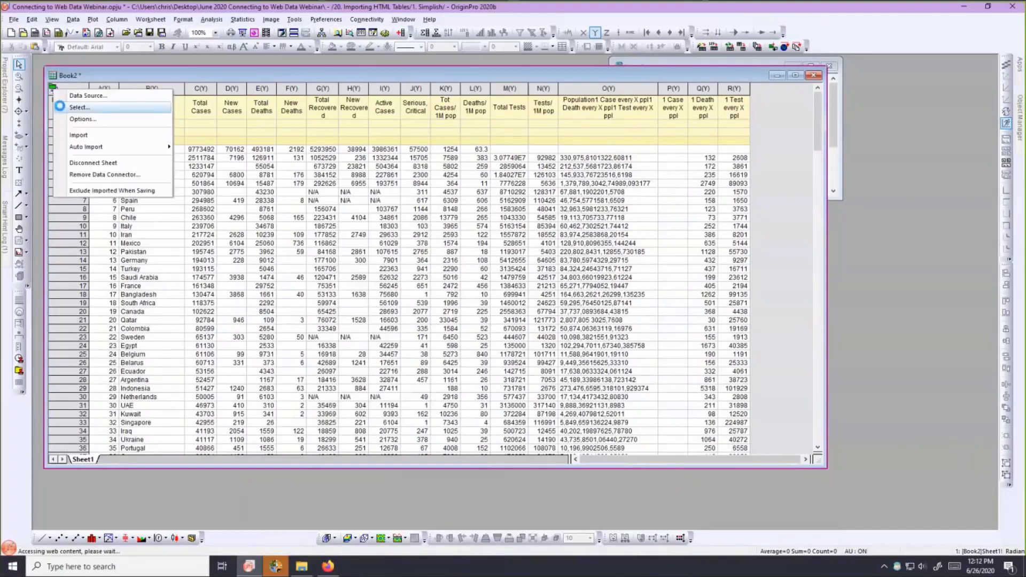
{"action": "left_click", "coordinate": [78, 107]}
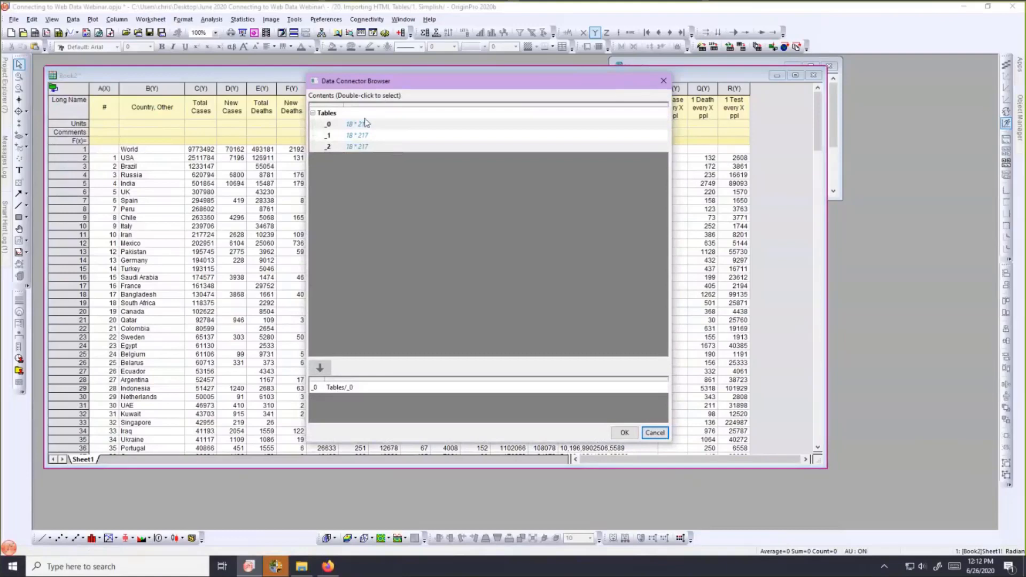
{"action": "left_click", "coordinate": [355, 137]}
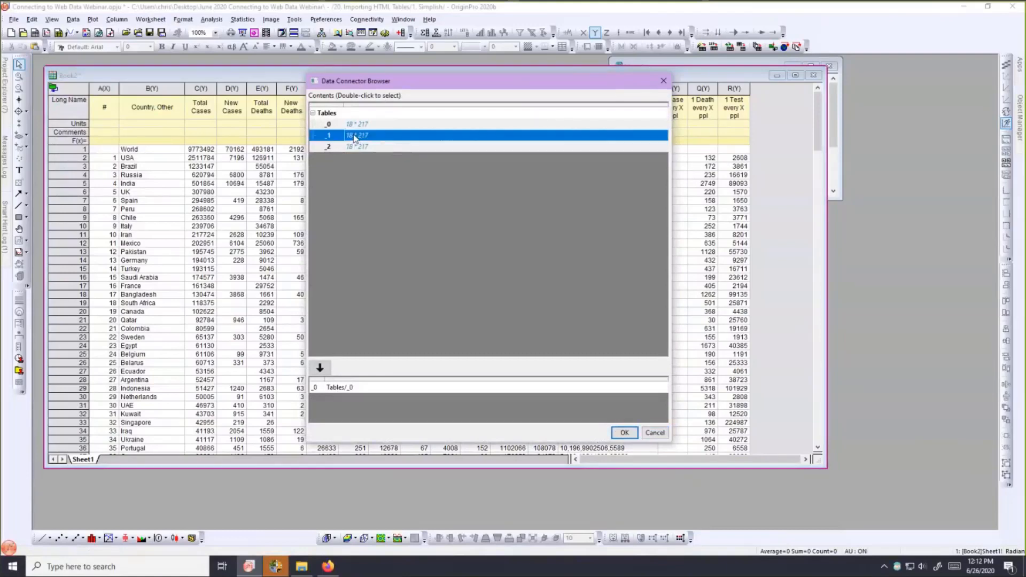
{"action": "double_click", "coordinate": [355, 137]}
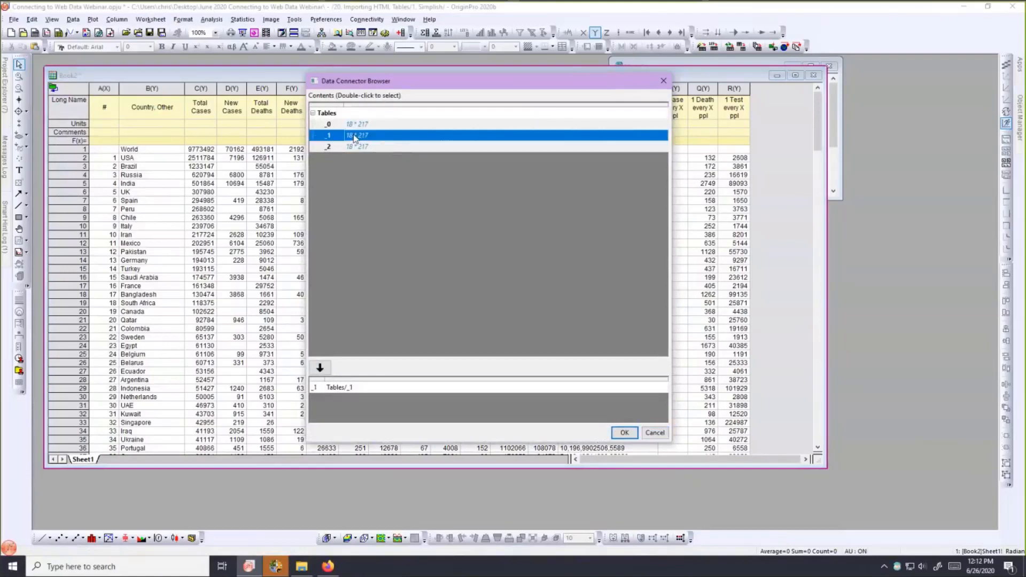
{"action": "left_click", "coordinate": [624, 433]}
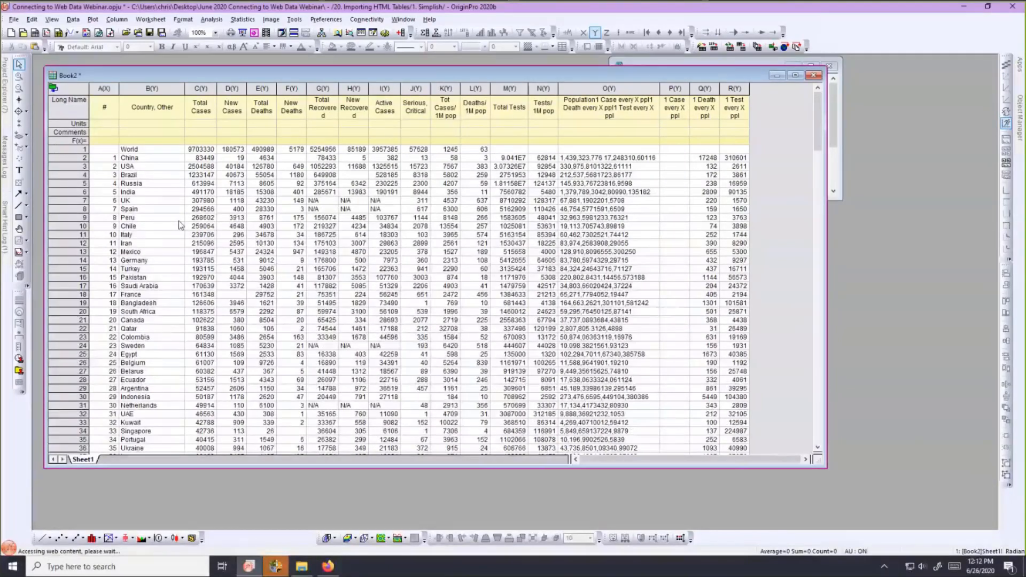
{"action": "left_click", "coordinate": [53, 89]}
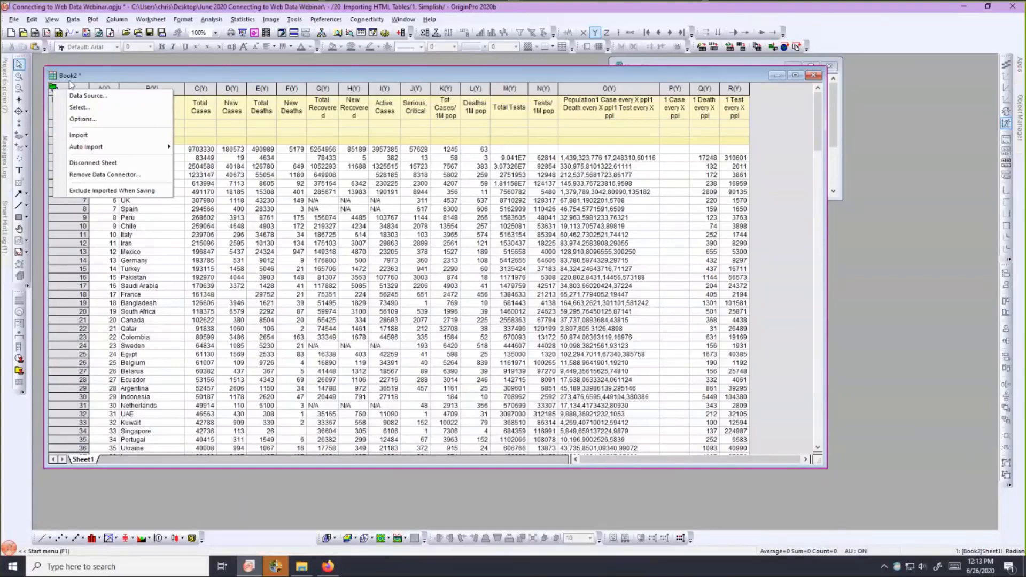
{"action": "left_click", "coordinate": [99, 73]}
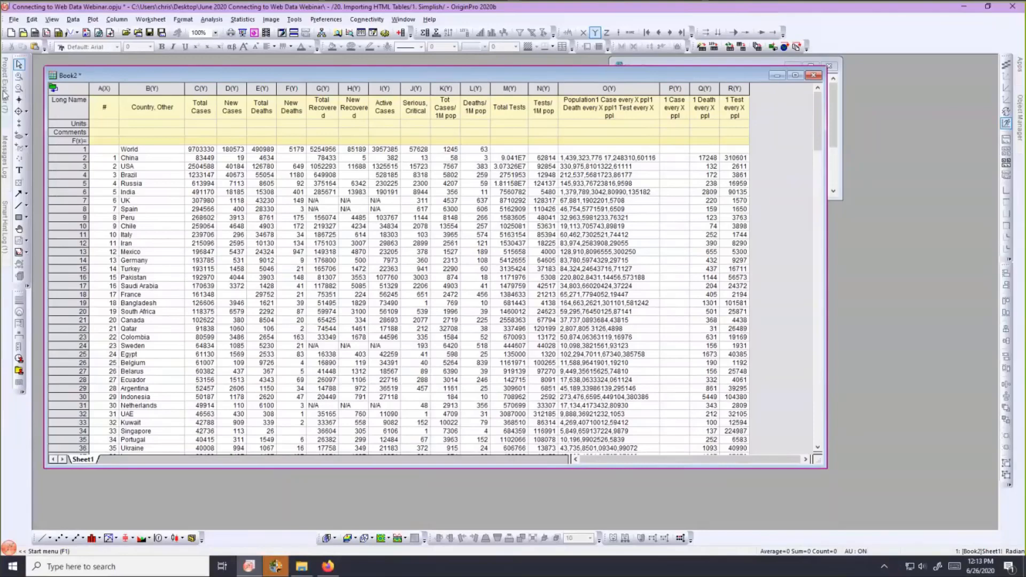
{"action": "mouse_move", "coordinate": [4, 92]}
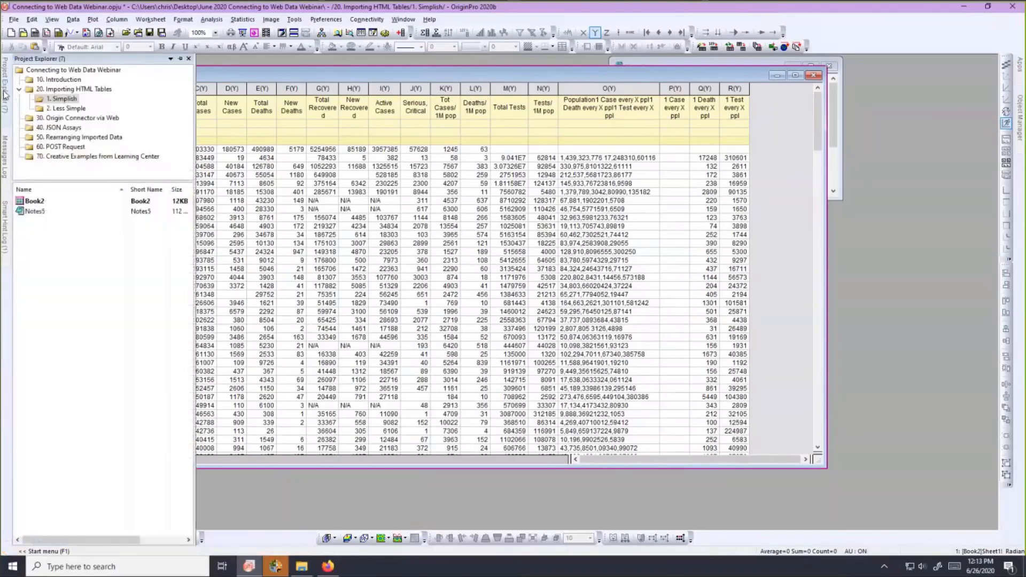
{"action": "left_click", "coordinate": [34, 108]}
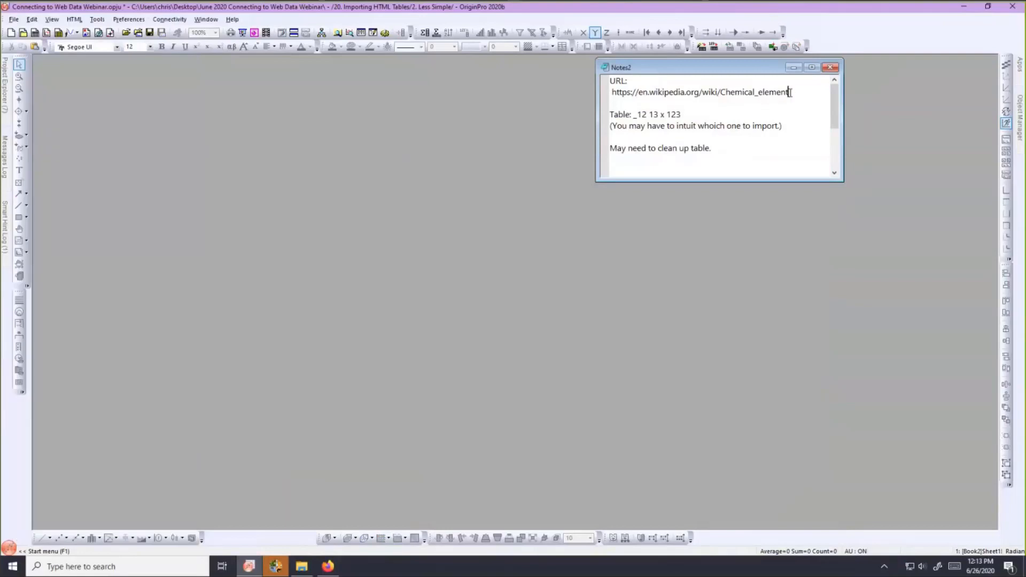
{"action": "left_click_drag", "start_coordinate": [790, 92], "coordinate": [612, 94]}
{"action": "key", "text": "ctrl+c"}
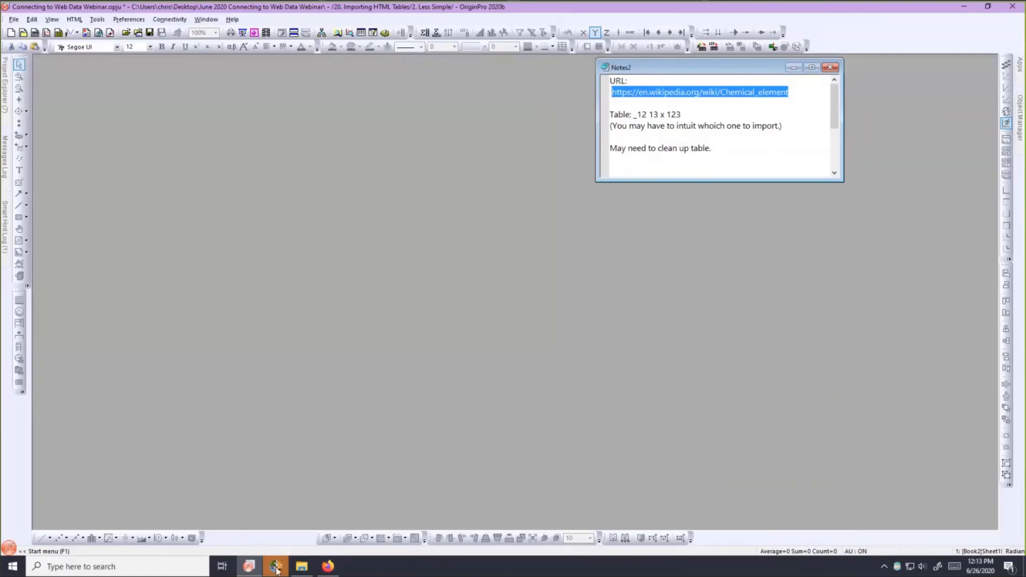
Switch to Firefox, load the copied Wikipedia Chemical element page and examine its table of the elements through element 118.
{"action": "mouse_move", "coordinate": [329, 568]}
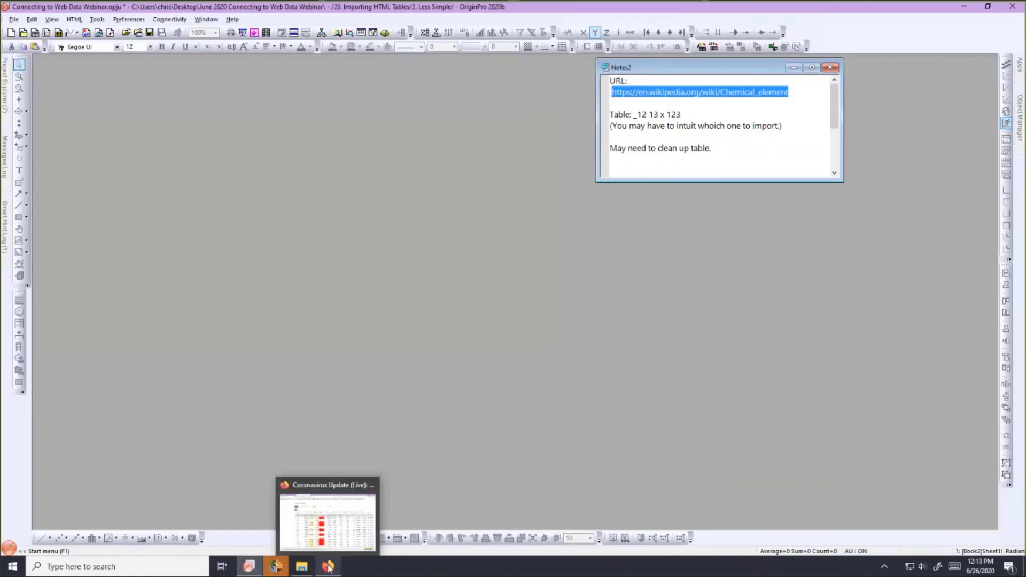
{"action": "left_click", "coordinate": [328, 568]}
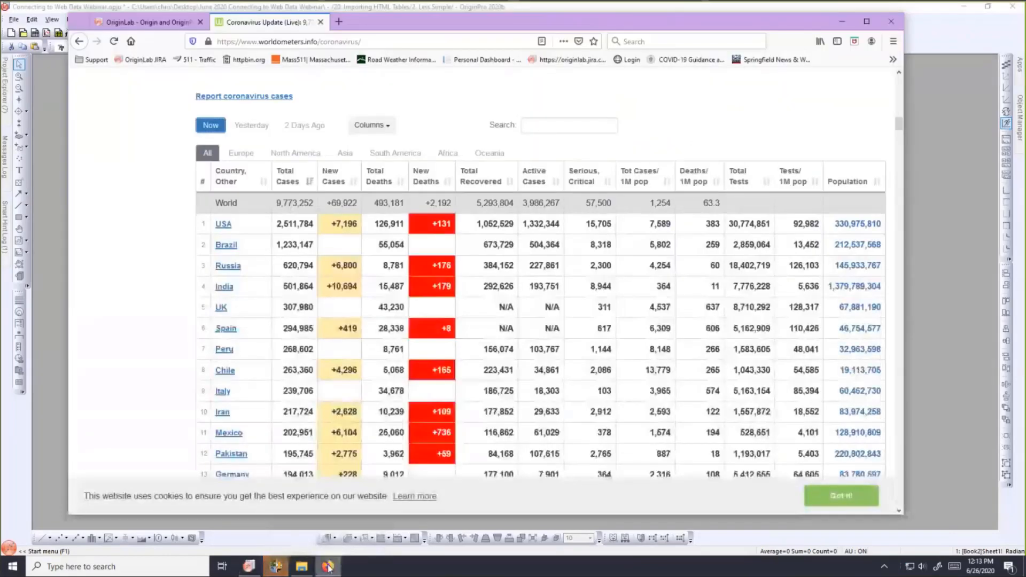
{"action": "left_click", "coordinate": [335, 43]}
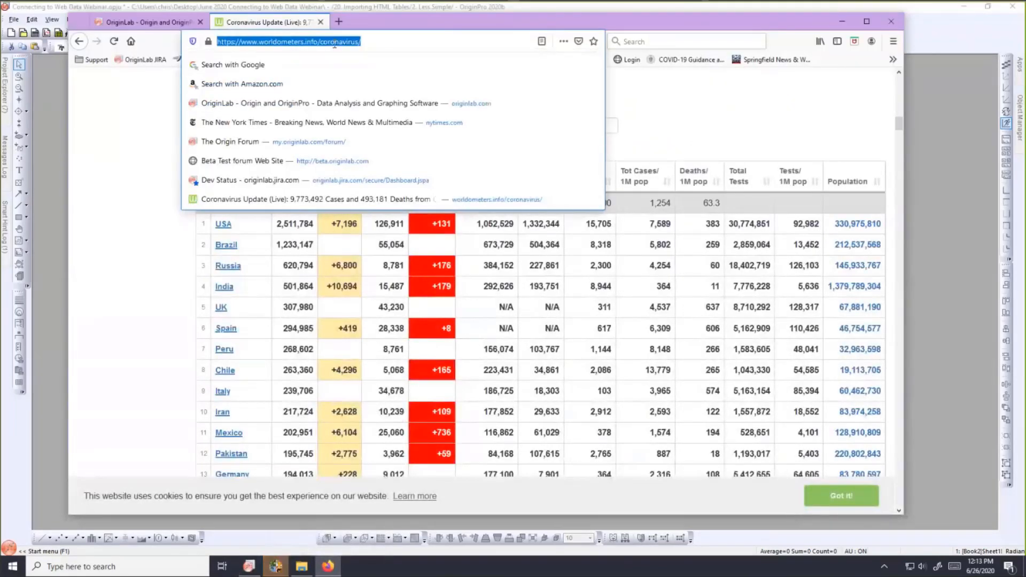
{"action": "key", "text": "ctrl+v"}
{"action": "key", "text": "Return"}
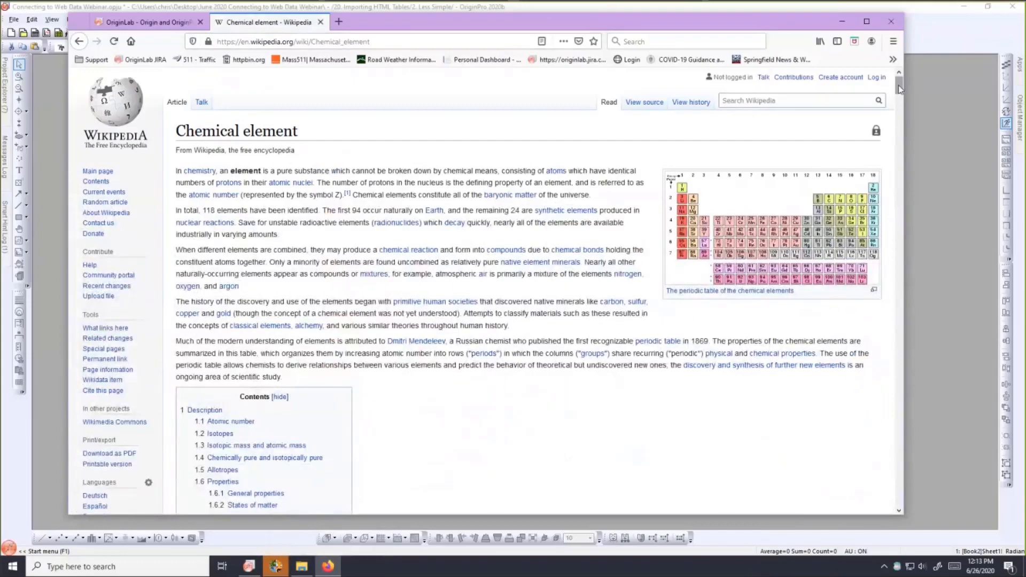
{"action": "left_click_drag", "start_coordinate": [899, 88], "coordinate": [901, 435]}
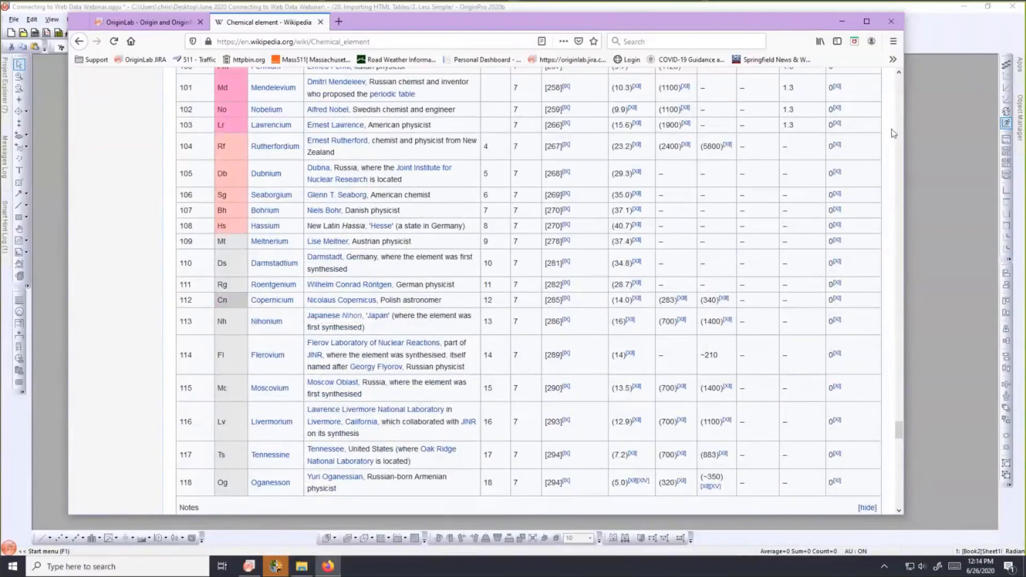
Return to Origin, copy the whole Wikipedia URL line from the note and create a new workbook.
{"action": "left_click", "coordinate": [843, 23]}
{"action": "triple_click", "coordinate": [681, 93]}
{"action": "key", "text": "ctrl+c"}
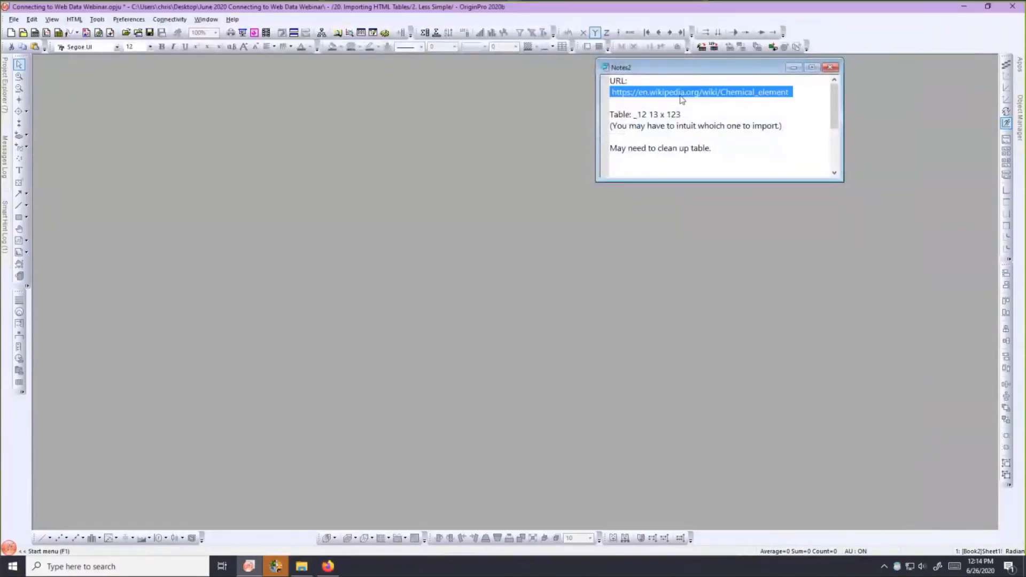
{"action": "left_click", "coordinate": [34, 33]}
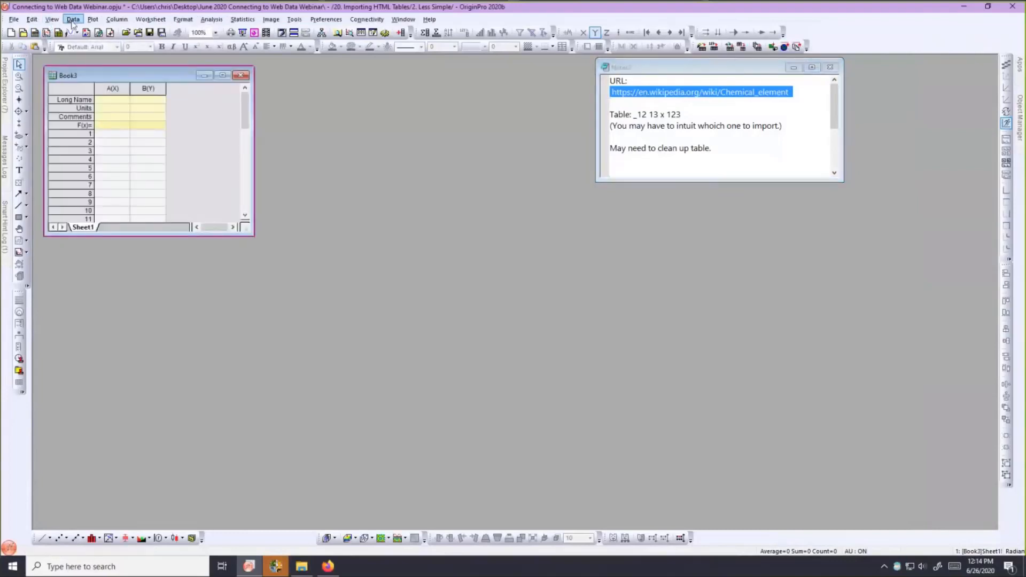
{"action": "left_click", "coordinate": [72, 21]}
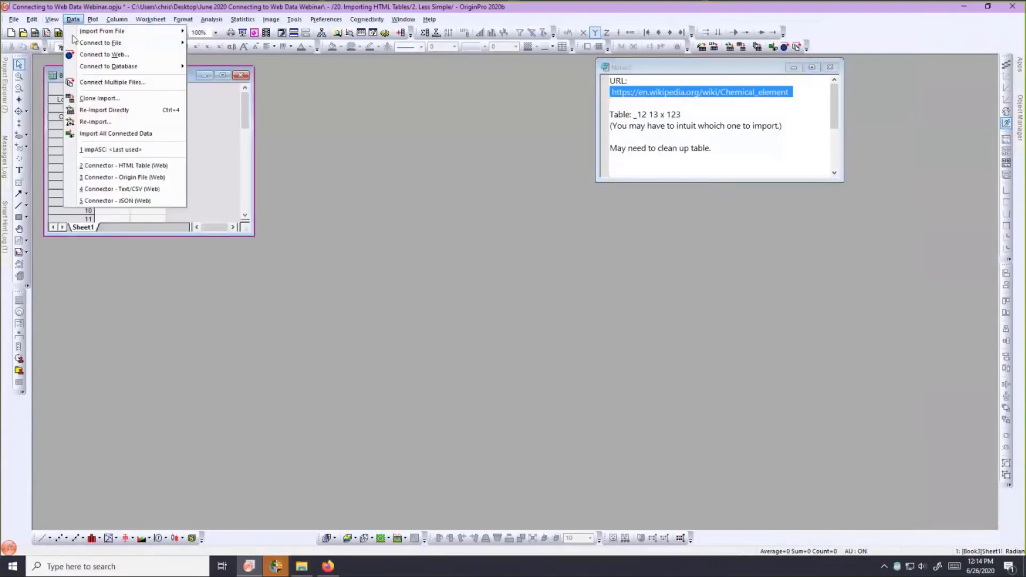
{"action": "left_click", "coordinate": [102, 54]}
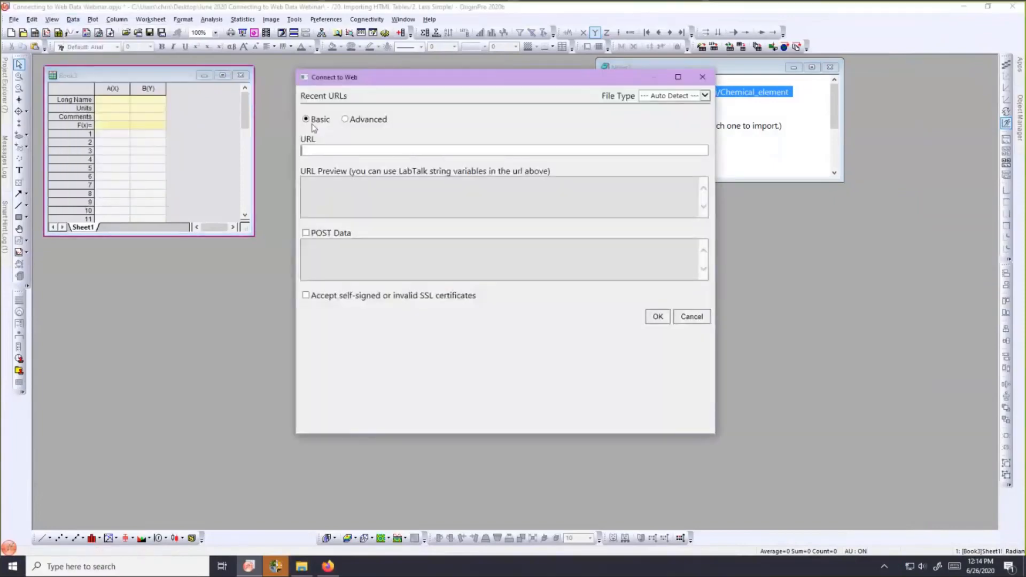
{"action": "key", "text": "ctrl+v"}
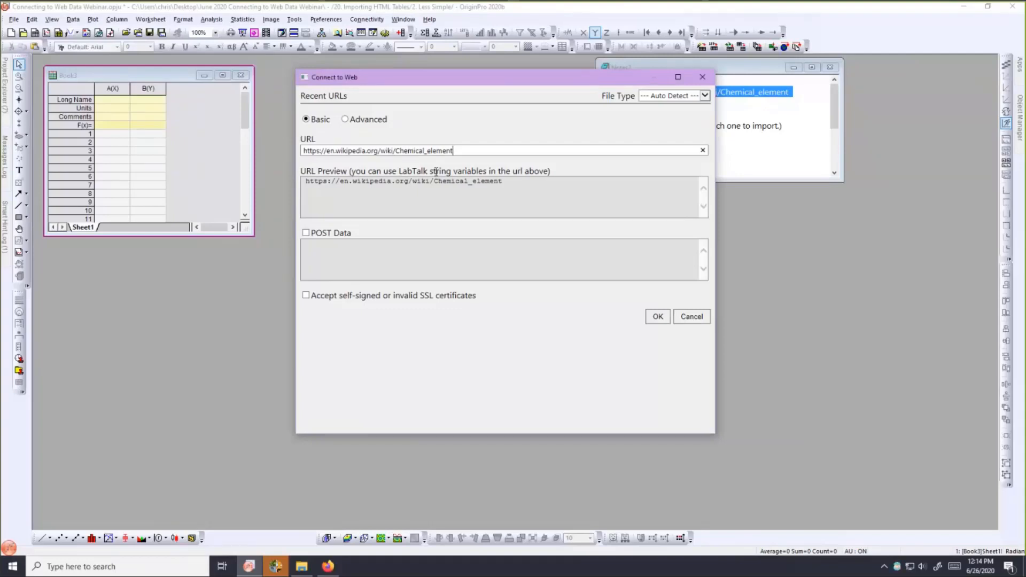
{"action": "left_click", "coordinate": [657, 317]}
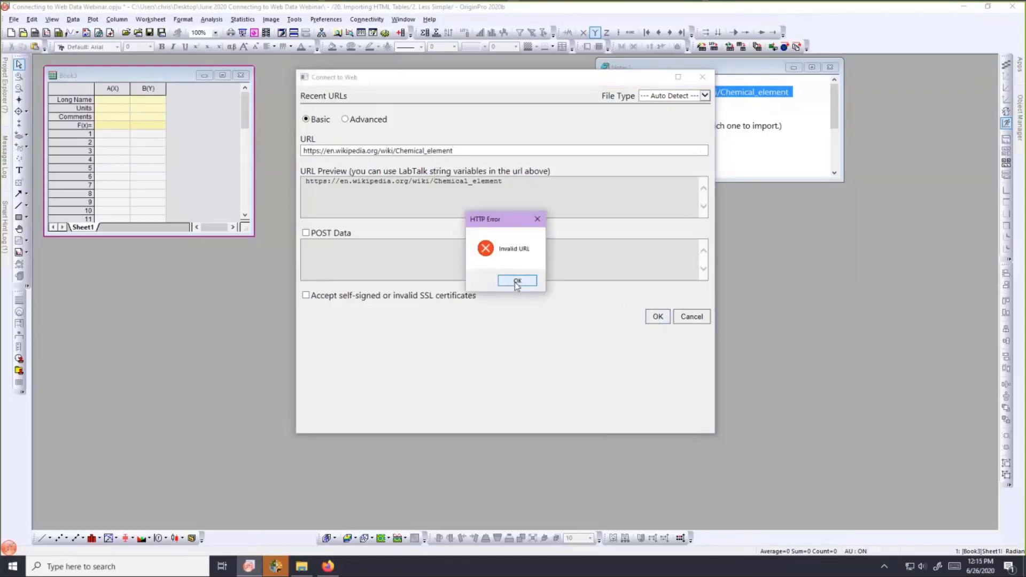
{"action": "left_click", "coordinate": [516, 281]}
Copy the Chemical_element URL line from the note again and make the new empty workbook active.
{"action": "left_click", "coordinate": [742, 92]}
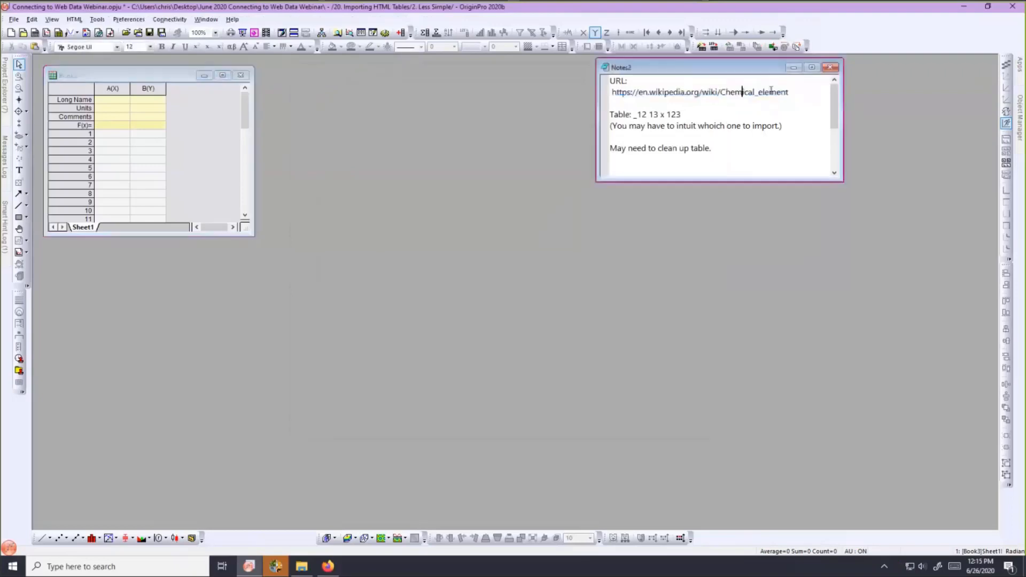
{"action": "left_click", "coordinate": [789, 93]}
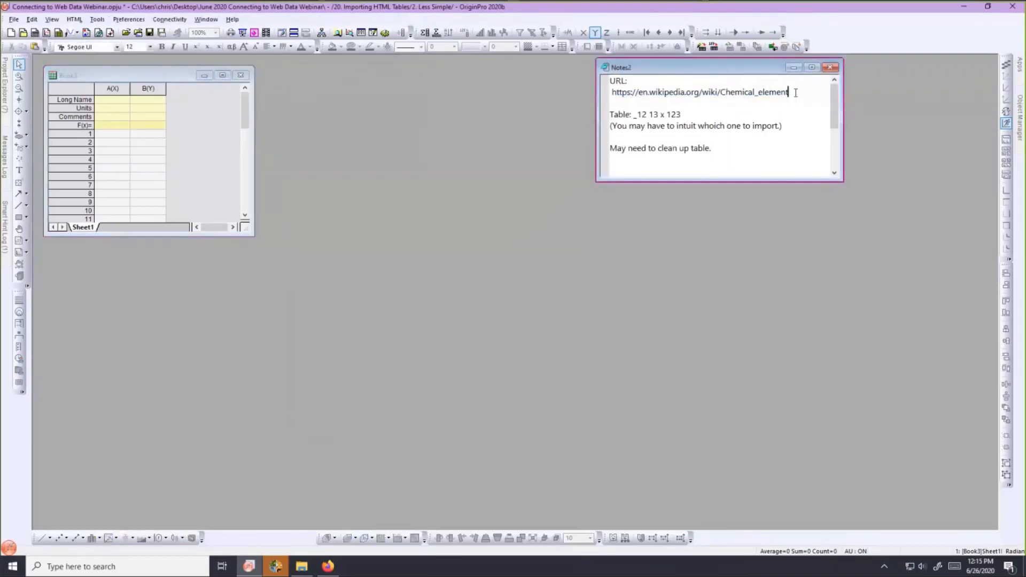
{"action": "double_click", "coordinate": [792, 92]}
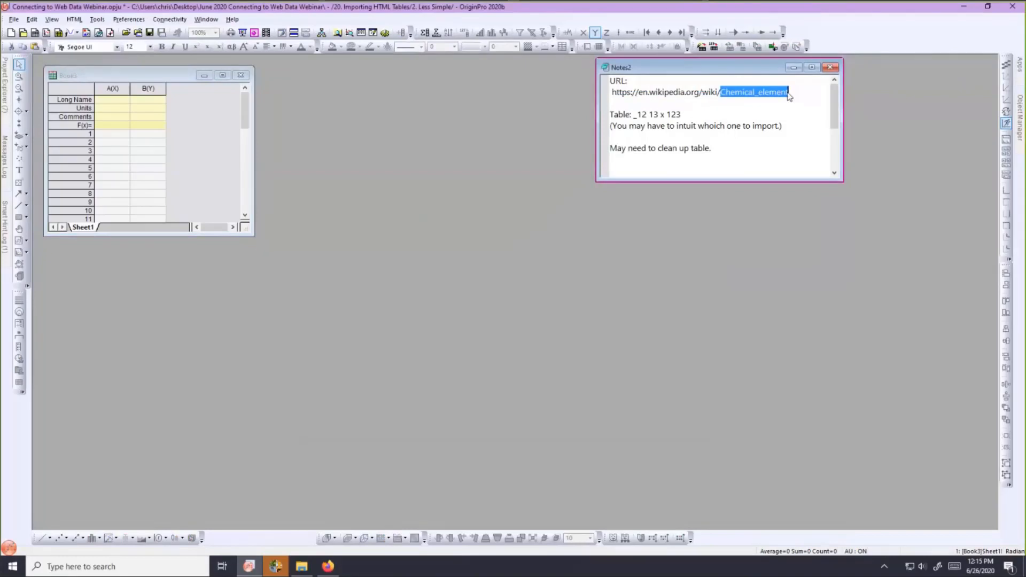
{"action": "triple_click", "coordinate": [680, 93]}
{"action": "key", "text": "ctrl+c"}
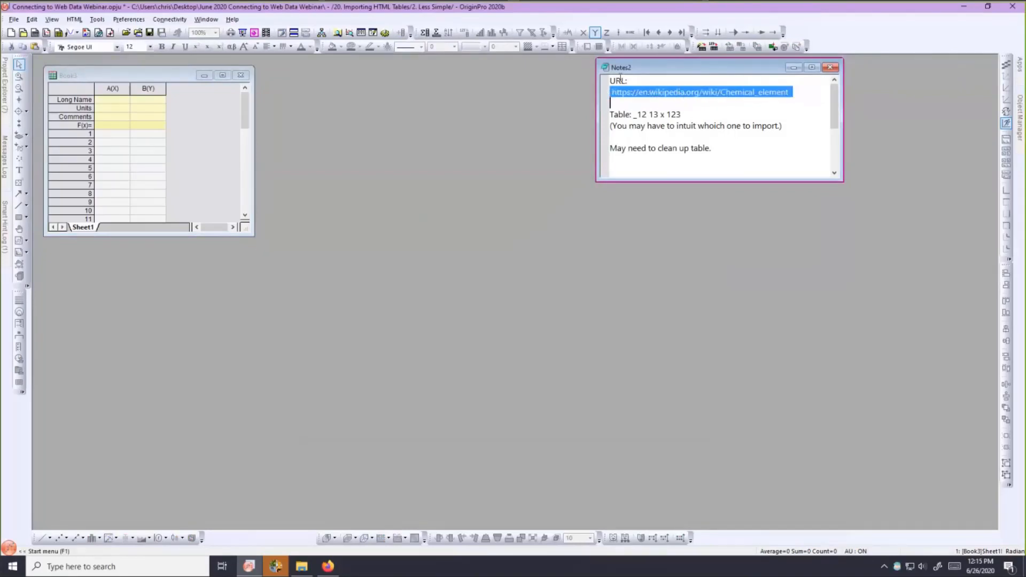
{"action": "left_click", "coordinate": [95, 74]}
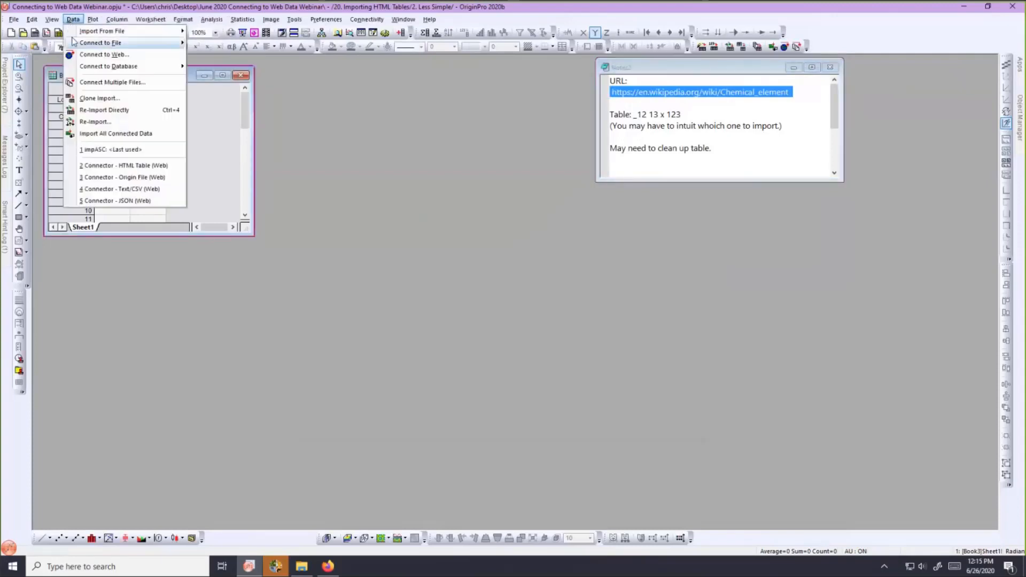
Try to connect the empty workbook to the pasted Chemical_element URL with the file type auto-detected.
{"action": "left_click", "coordinate": [75, 52]}
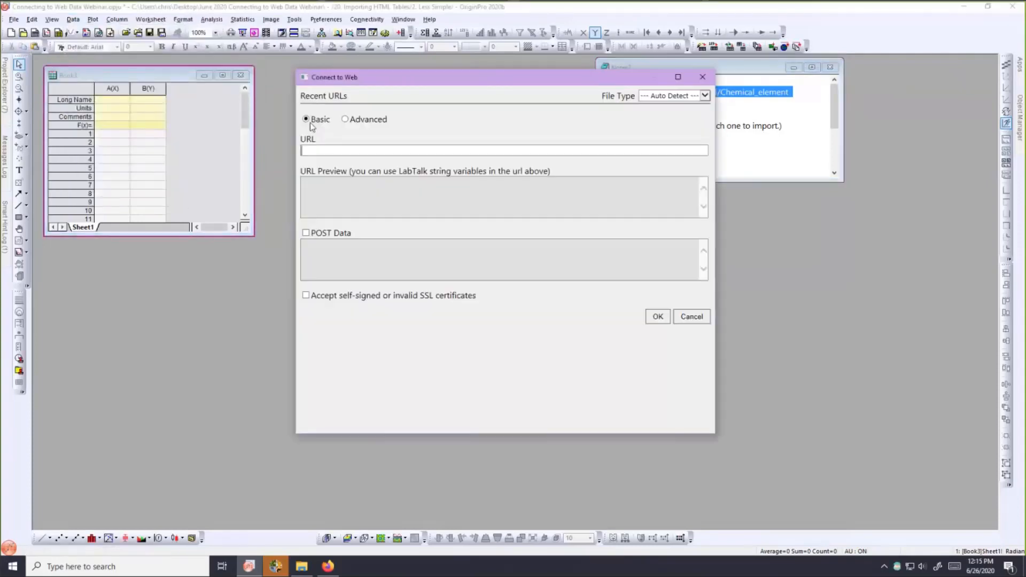
{"action": "key", "text": "ctrl+v"}
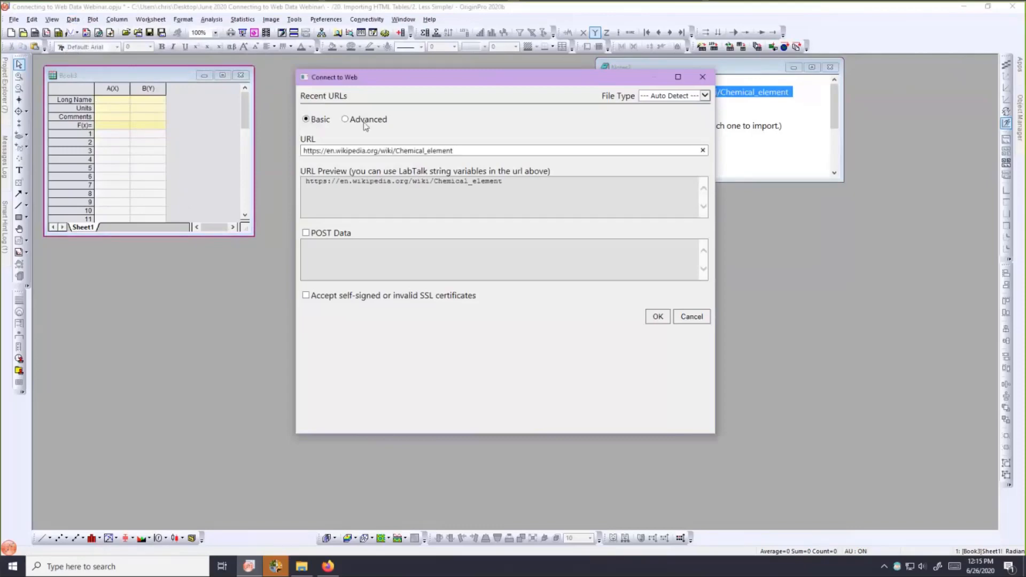
{"action": "left_click", "coordinate": [303, 151]}
{"action": "key", "text": "BackSpace"}
{"action": "left_click", "coordinate": [657, 318]}
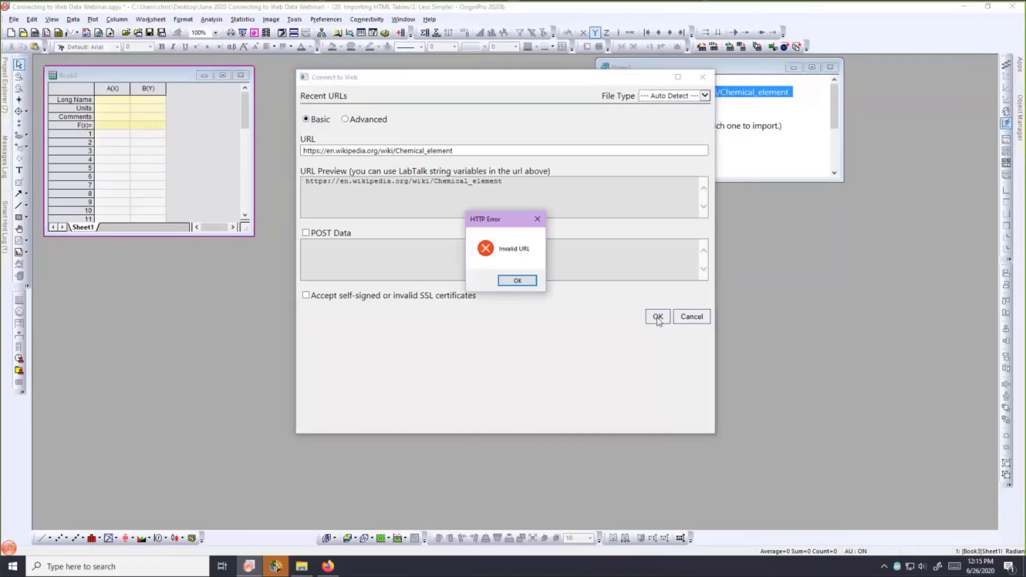
{"action": "left_click", "coordinate": [532, 280]}
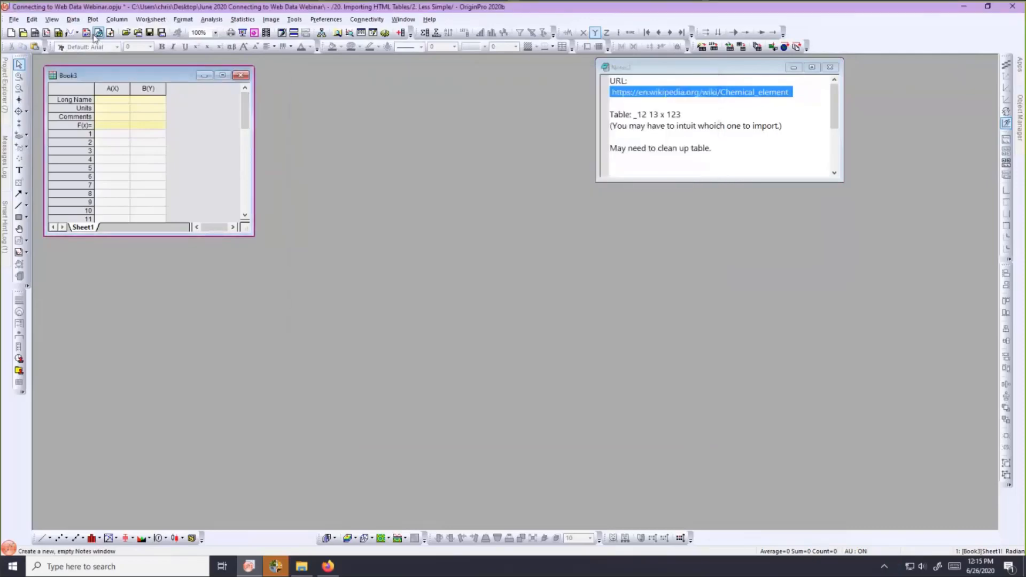
{"action": "left_click", "coordinate": [73, 20]}
{"action": "left_click", "coordinate": [101, 52]}
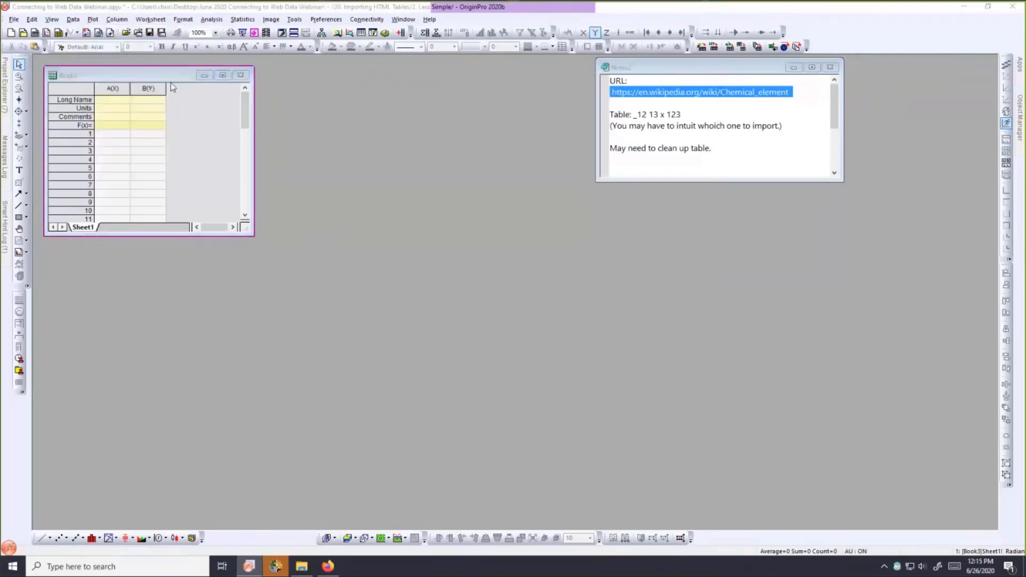
{"action": "key", "text": "ctrl+v"}
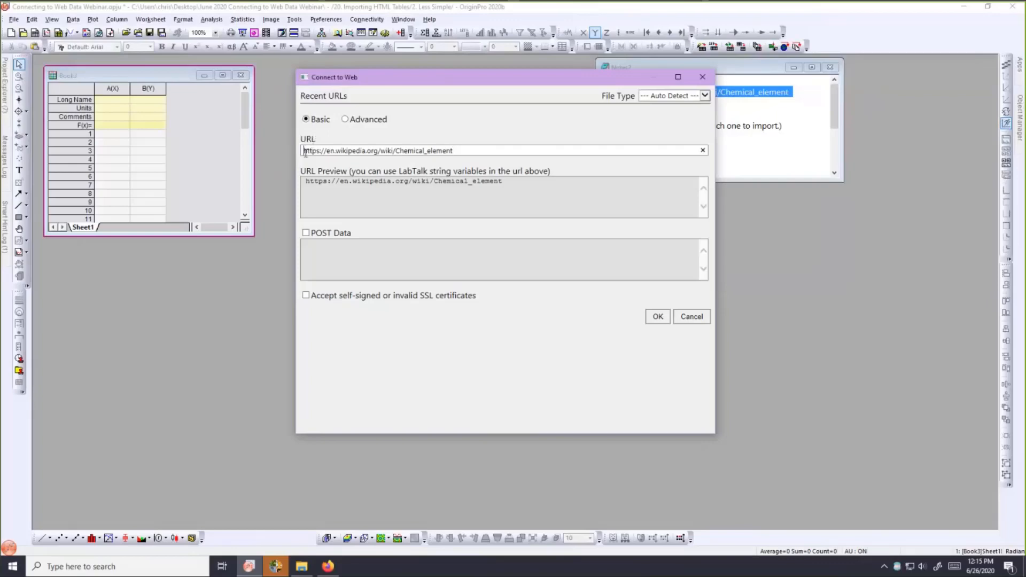
{"action": "key", "text": "BackSpace"}
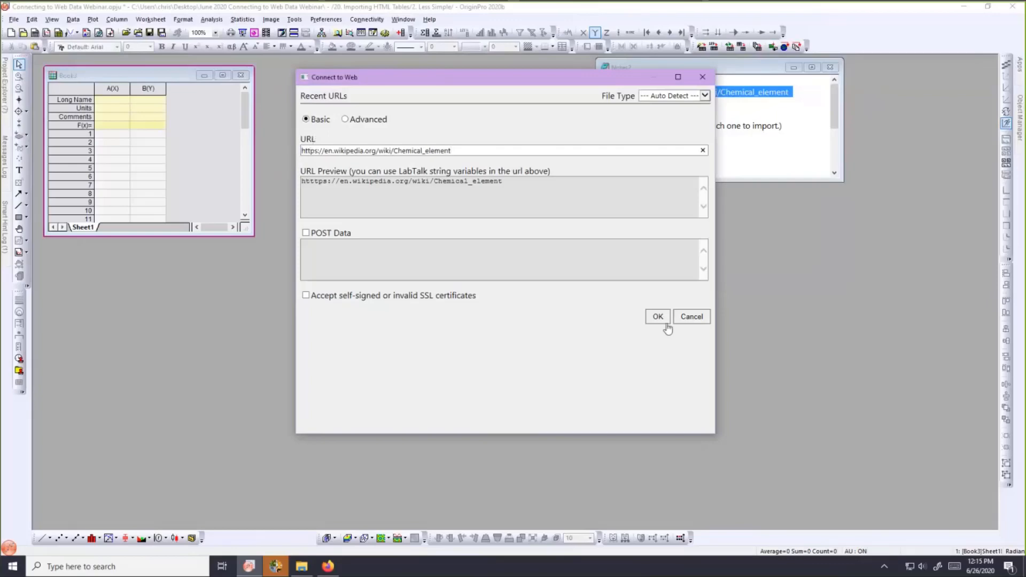
{"action": "left_click", "coordinate": [658, 318]}
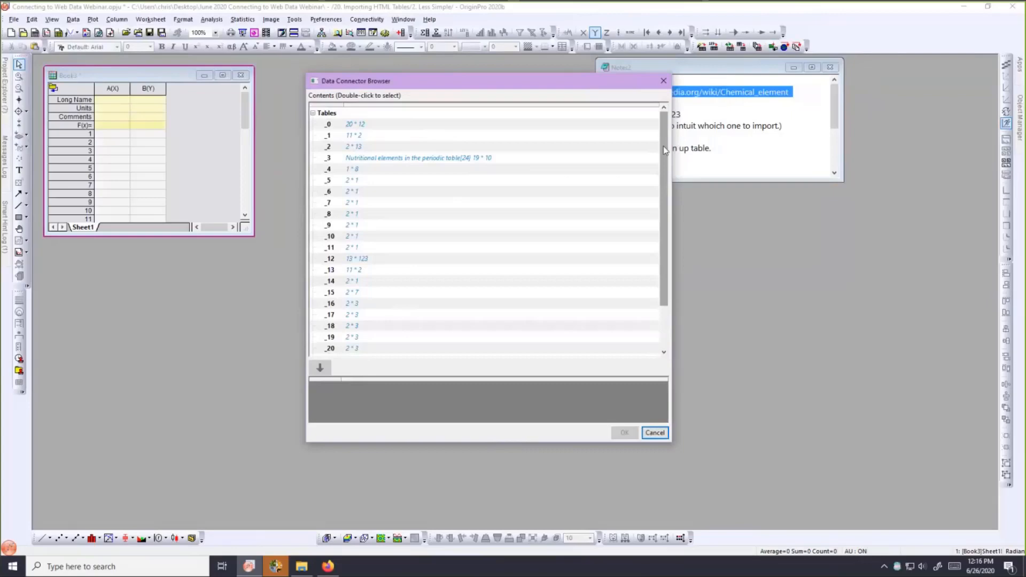
Import table _12 (13 * 123) from the page's table list and enlarge the workbook to show all its columns.
{"action": "left_click_drag", "start_coordinate": [663, 147], "coordinate": [663, 153]}
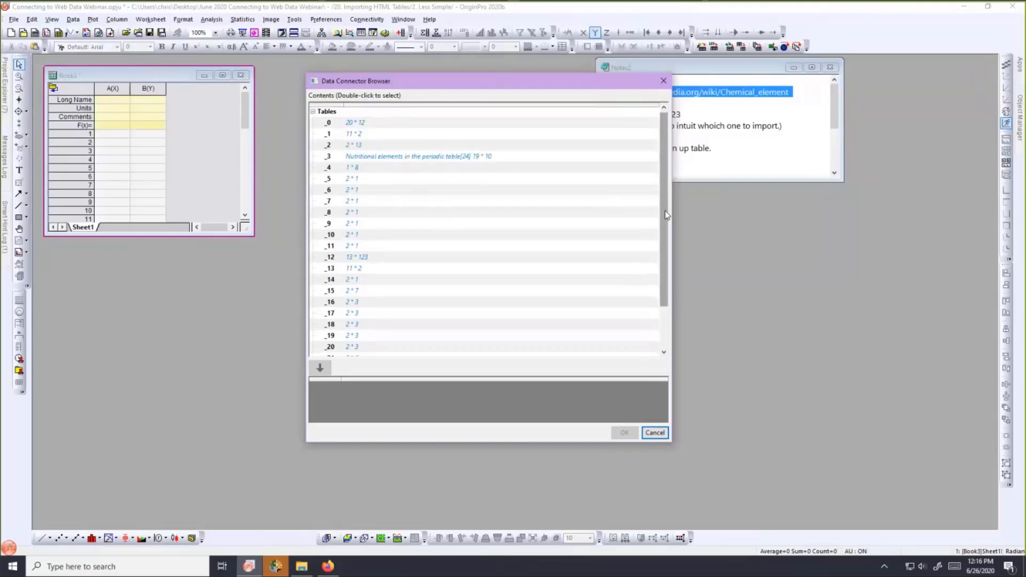
{"action": "left_click_drag", "start_coordinate": [664, 211], "coordinate": [667, 276]}
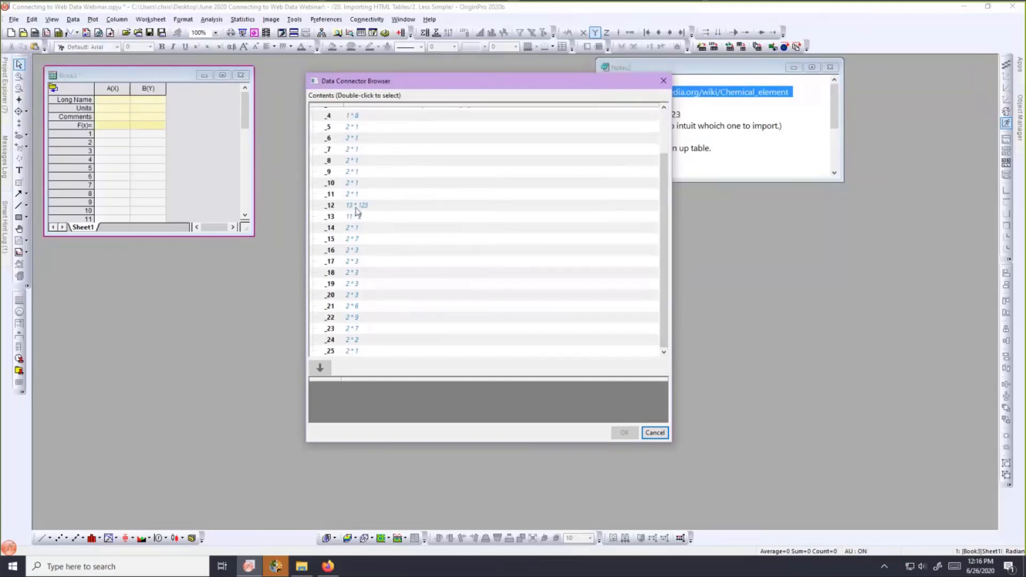
{"action": "left_click_drag", "start_coordinate": [668, 254], "coordinate": [668, 216]}
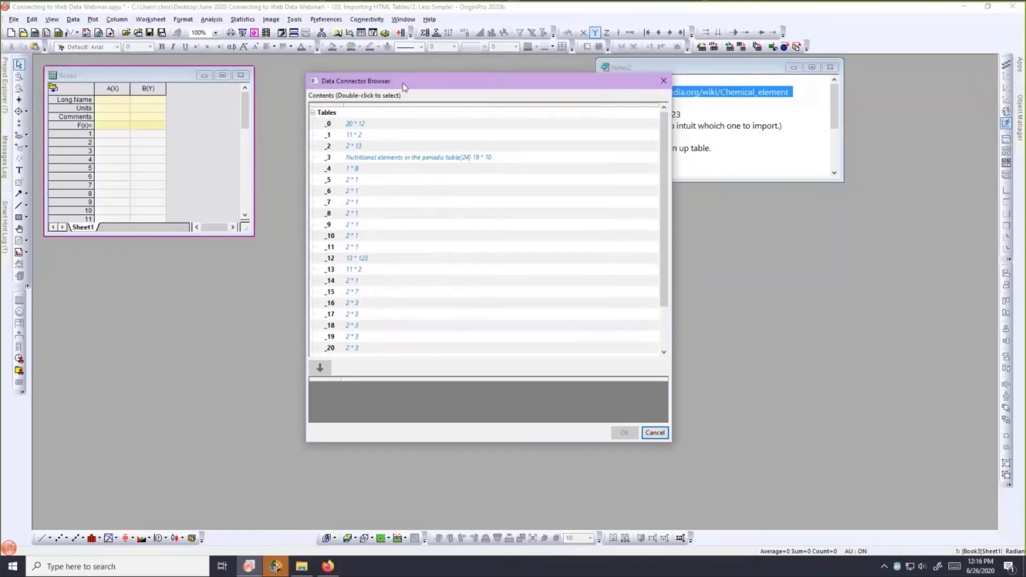
{"action": "left_click_drag", "start_coordinate": [383, 76], "coordinate": [364, 66]}
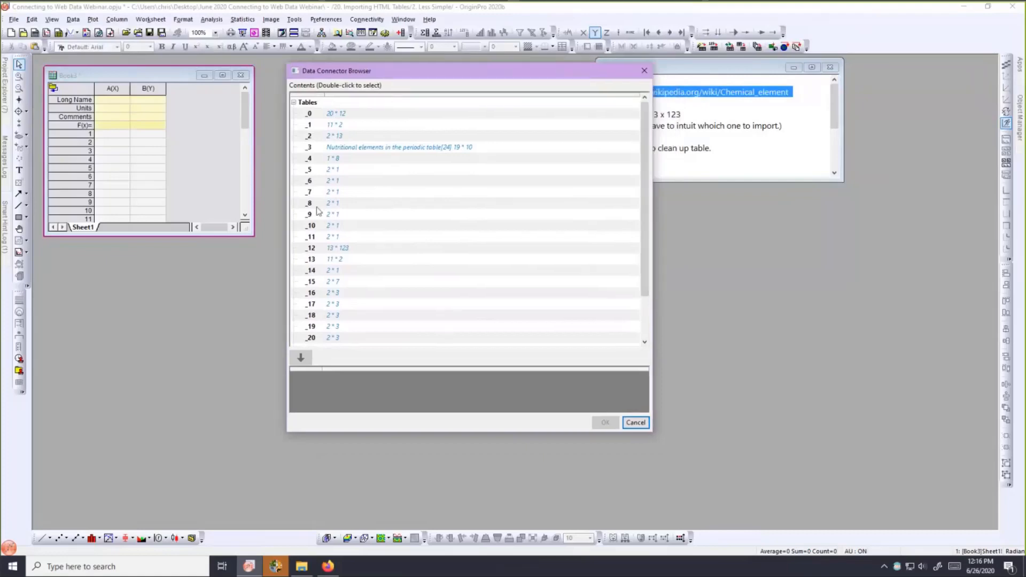
{"action": "double_click", "coordinate": [338, 249]}
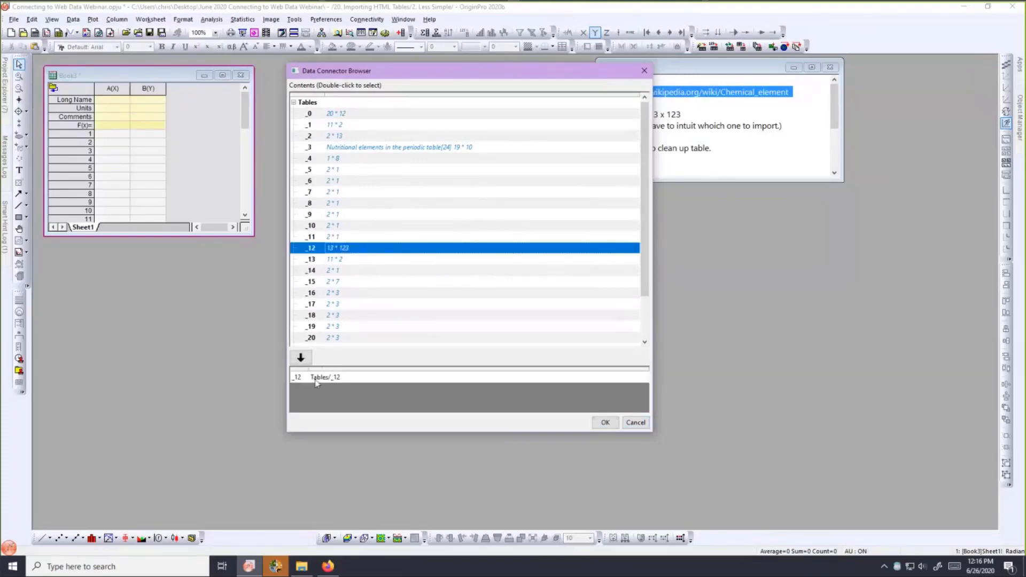
{"action": "left_click", "coordinate": [605, 422]}
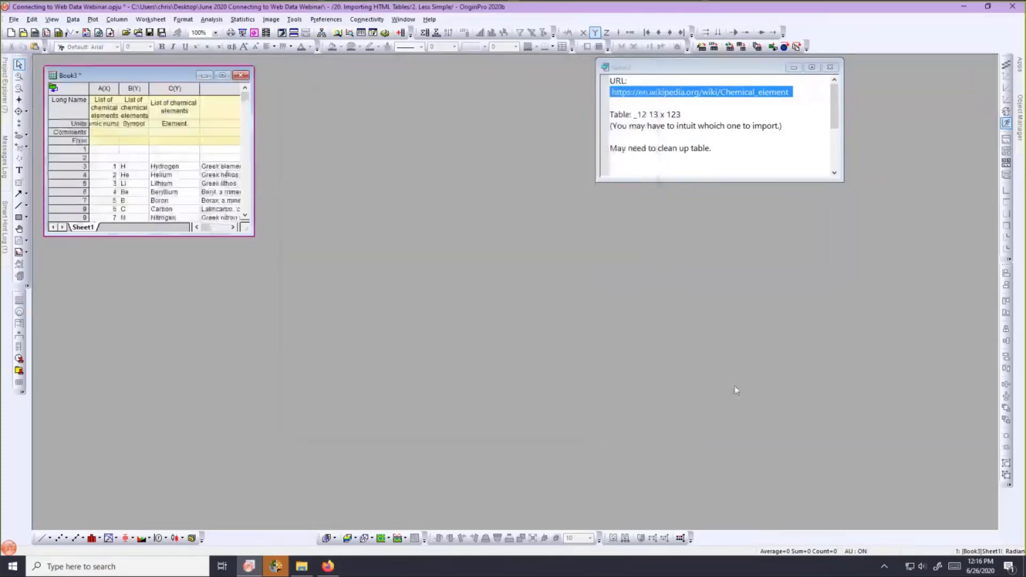
{"action": "left_click_drag", "start_coordinate": [249, 234], "coordinate": [859, 482]}
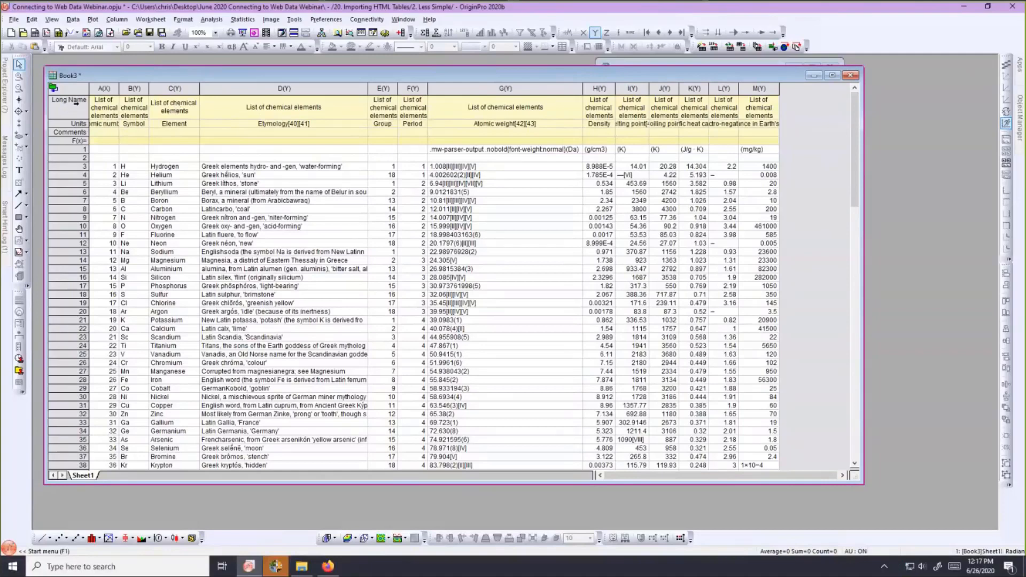
Clear the repeated titles in the Long Name row and set the Units row as the columns' long names.
{"action": "left_click", "coordinate": [81, 109]}
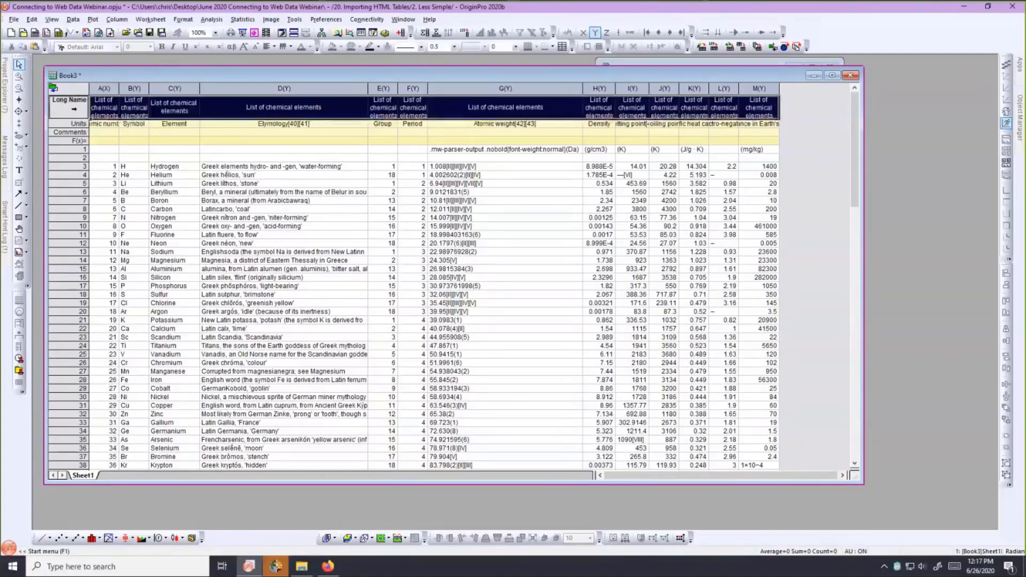
{"action": "right_click", "coordinate": [77, 109]}
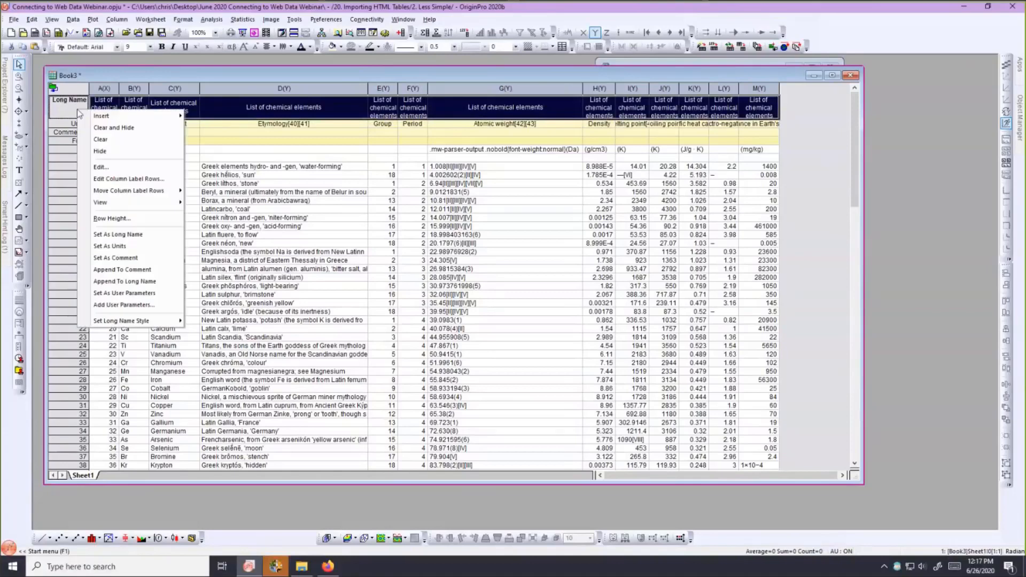
{"action": "left_click", "coordinate": [82, 139]}
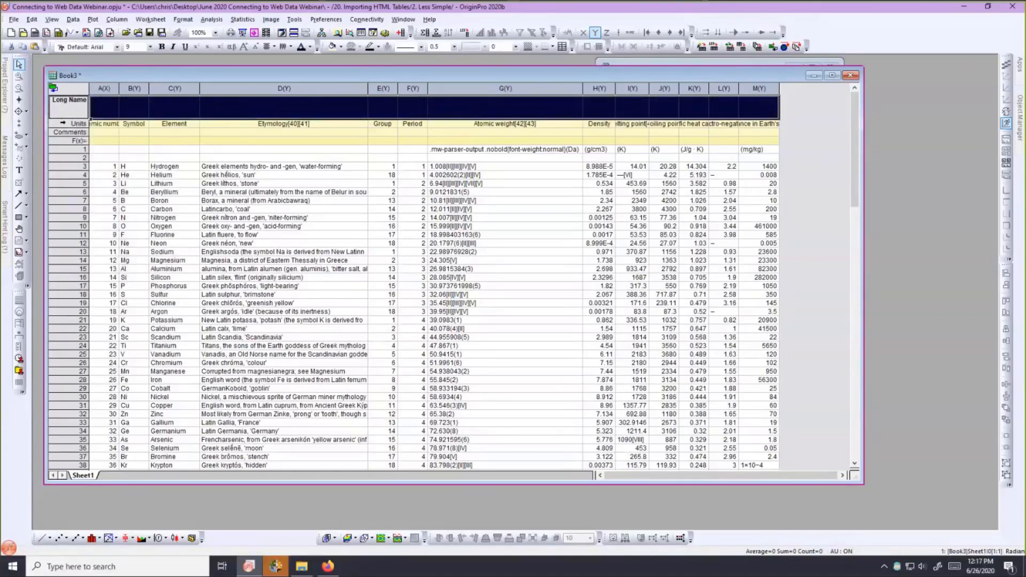
{"action": "left_click", "coordinate": [69, 123]}
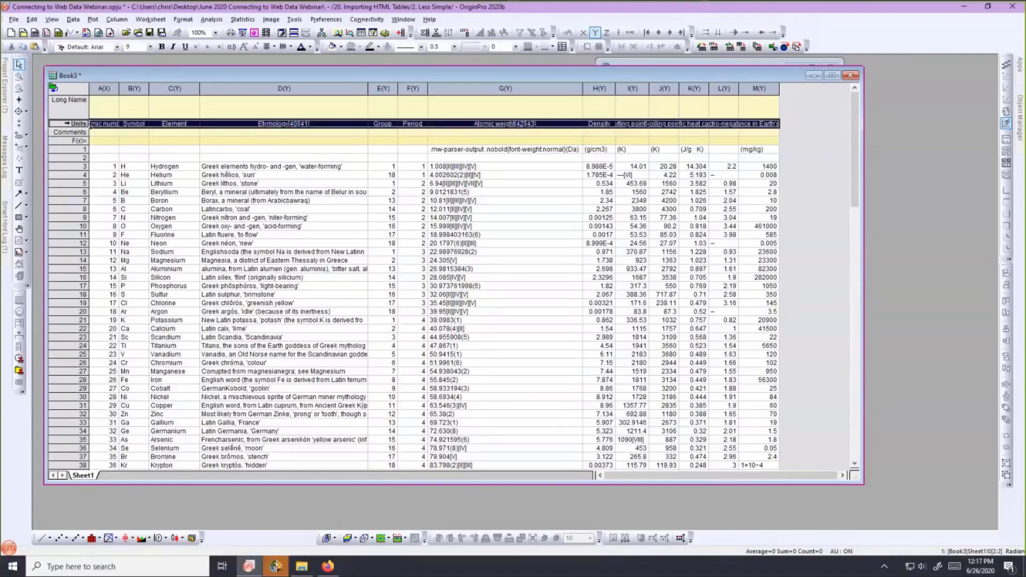
{"action": "right_click", "coordinate": [70, 124]}
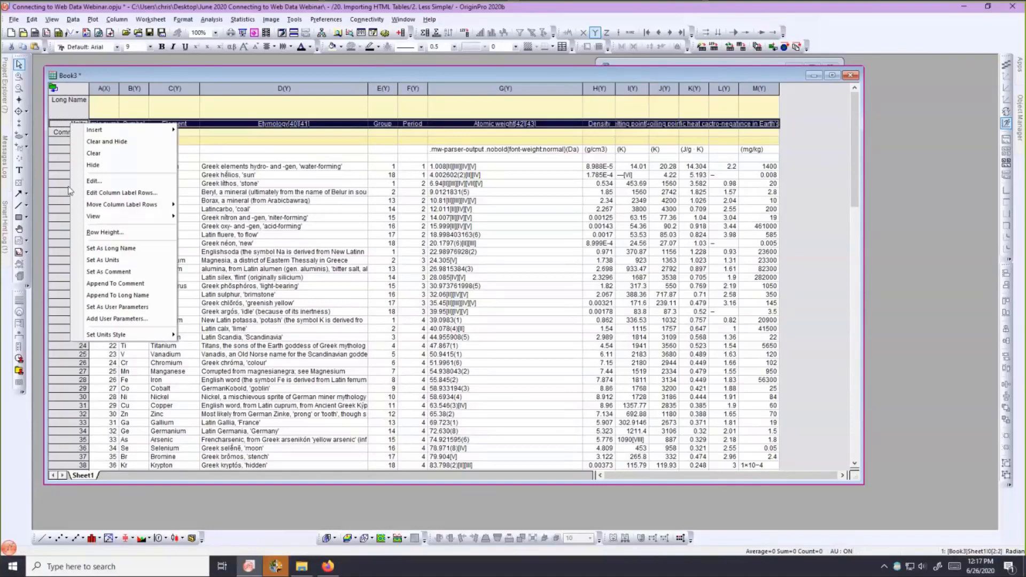
{"action": "left_click", "coordinate": [78, 248]}
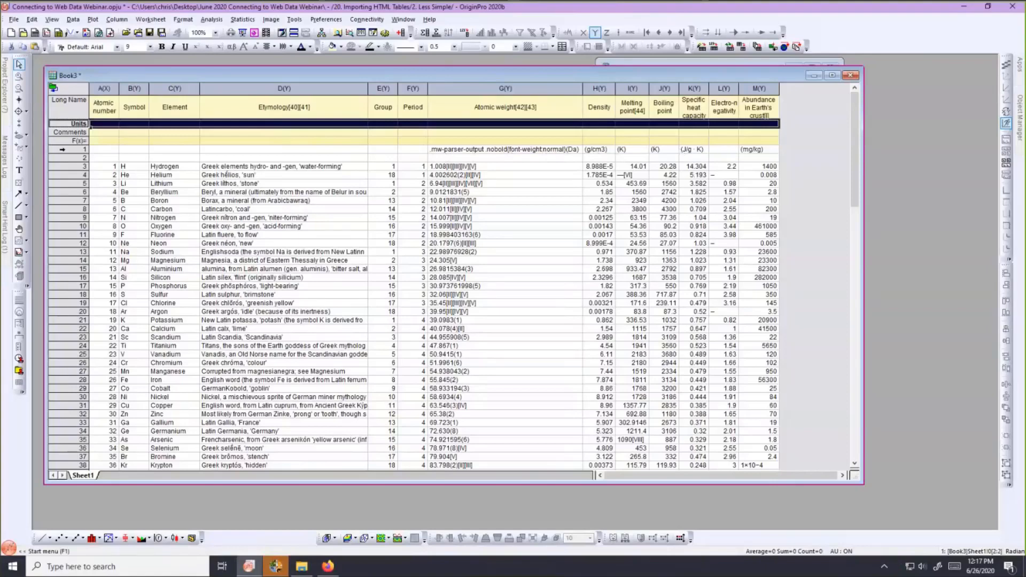
Set data row 1 of the element table as the columns' units and deselect it.
{"action": "left_click", "coordinate": [63, 149]}
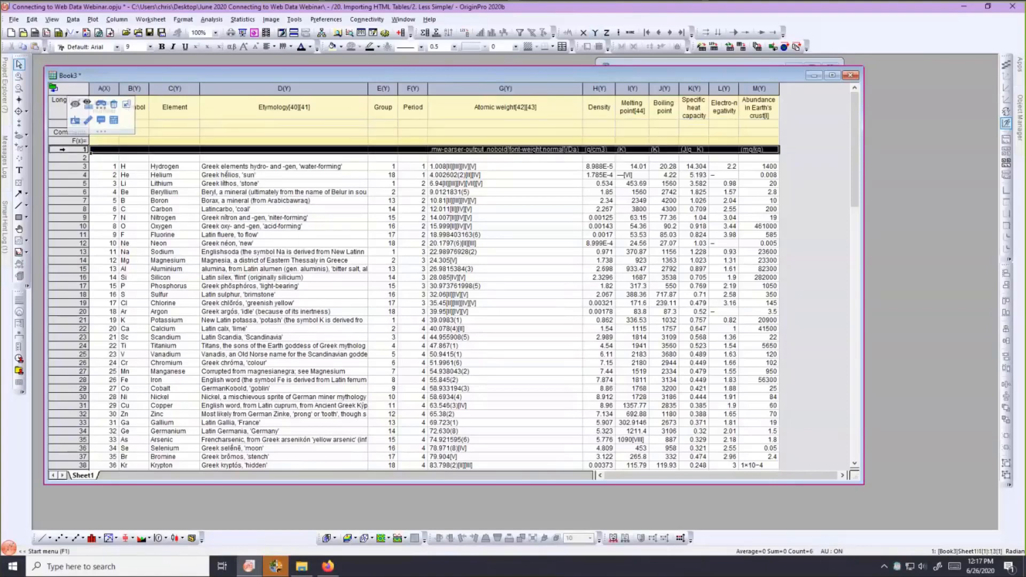
{"action": "right_click", "coordinate": [67, 152]}
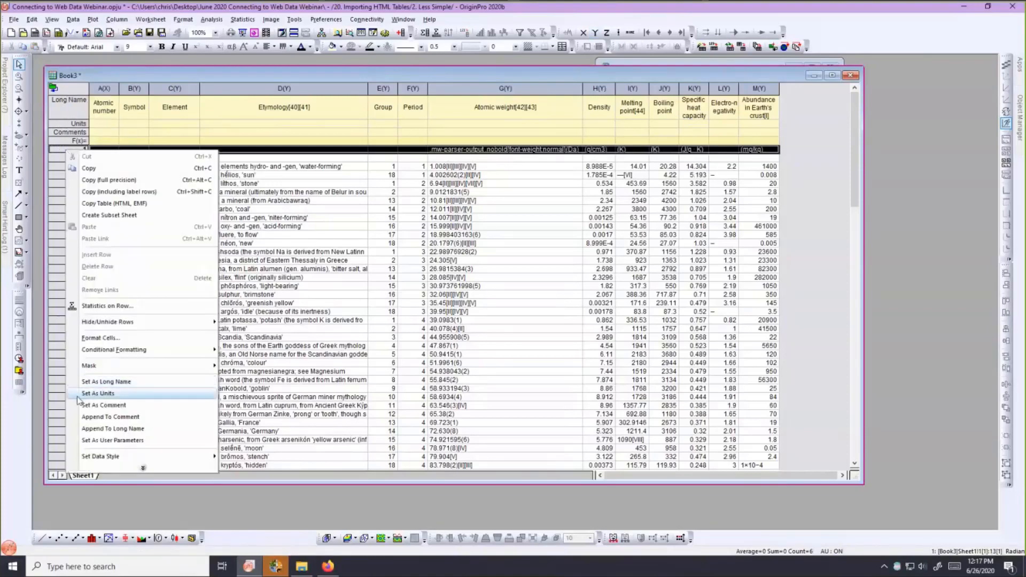
{"action": "left_click", "coordinate": [98, 394]}
{"action": "left_click", "coordinate": [822, 175]}
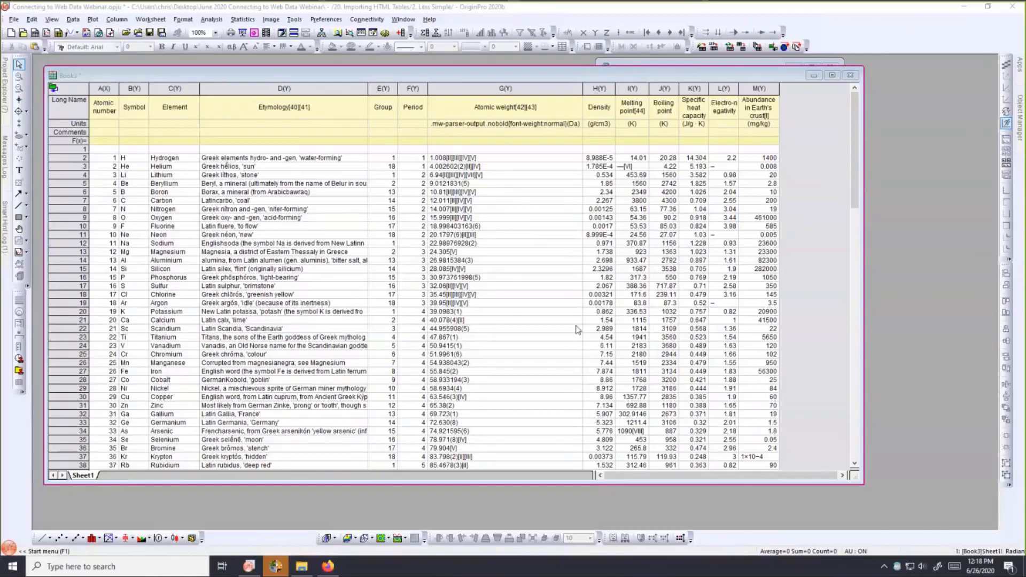
Open the project folder 30. Origin Connector via Web and copy the SampleData.opju URL from its note.
{"action": "mouse_move", "coordinate": [7, 88]}
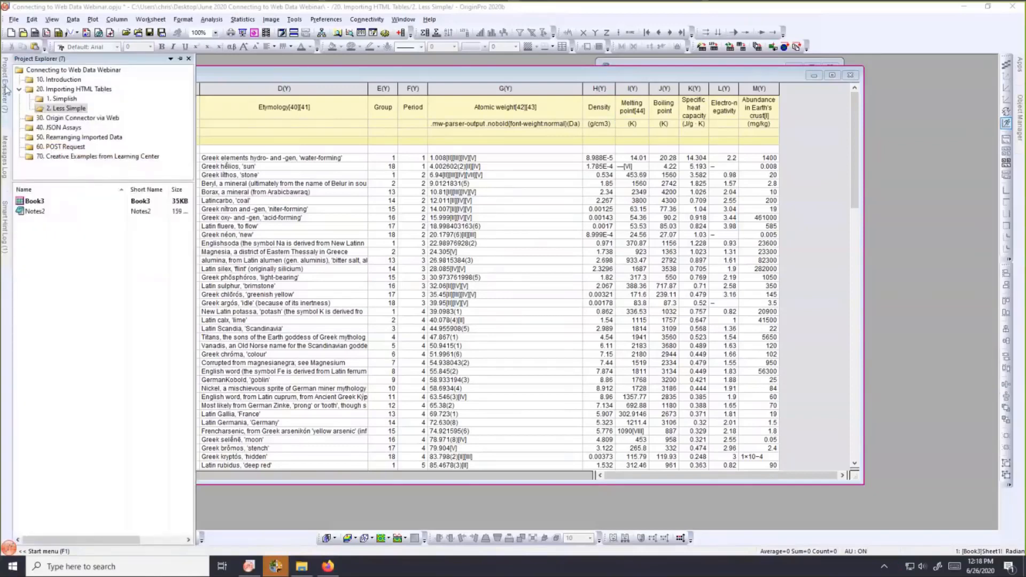
{"action": "left_click", "coordinate": [53, 120]}
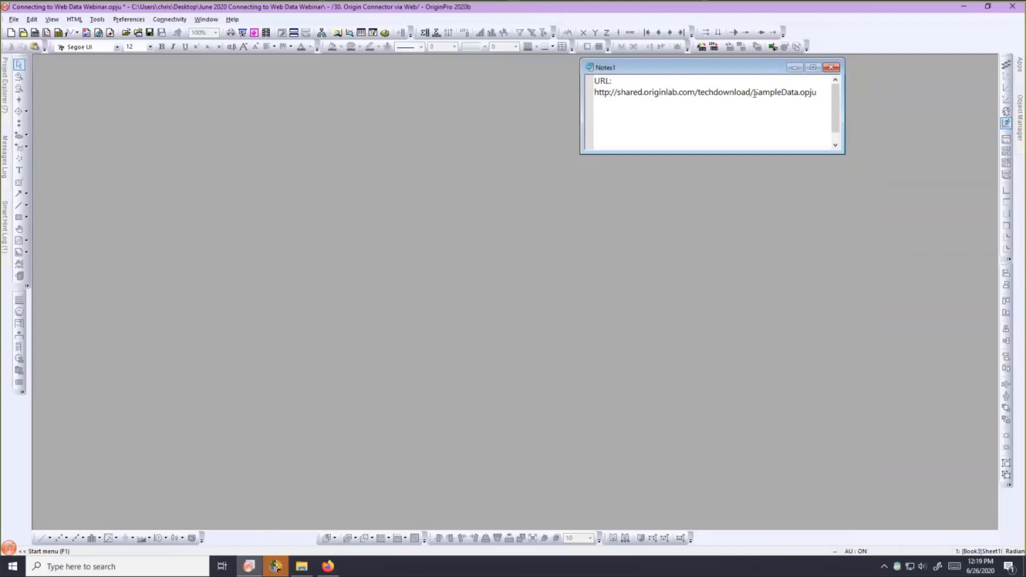
{"action": "left_click", "coordinate": [816, 93]}
{"action": "left_click_drag", "start_coordinate": [817, 95], "coordinate": [594, 94]}
{"action": "key", "text": "ctrl+c"}
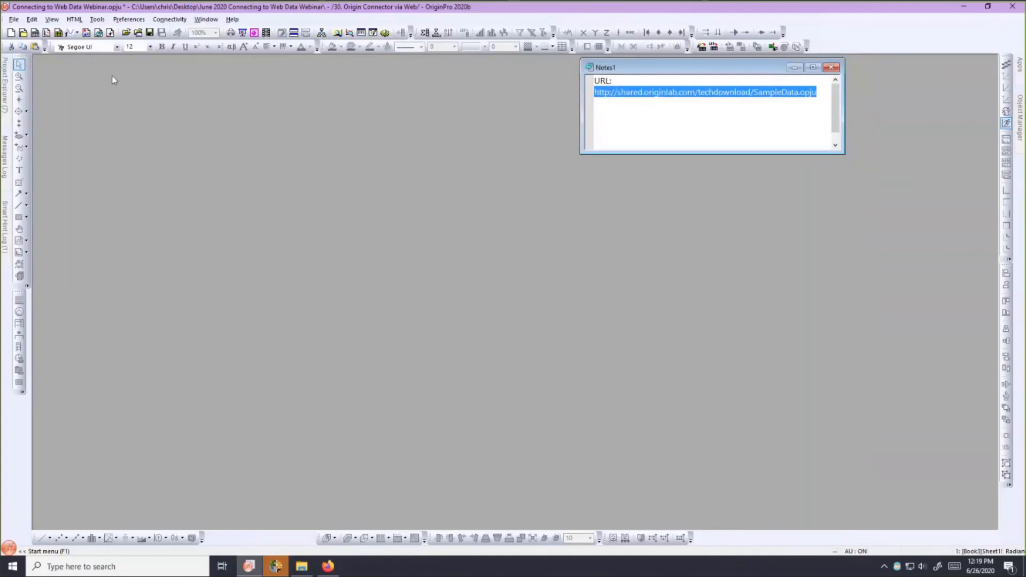
{"action": "left_click", "coordinate": [33, 37]}
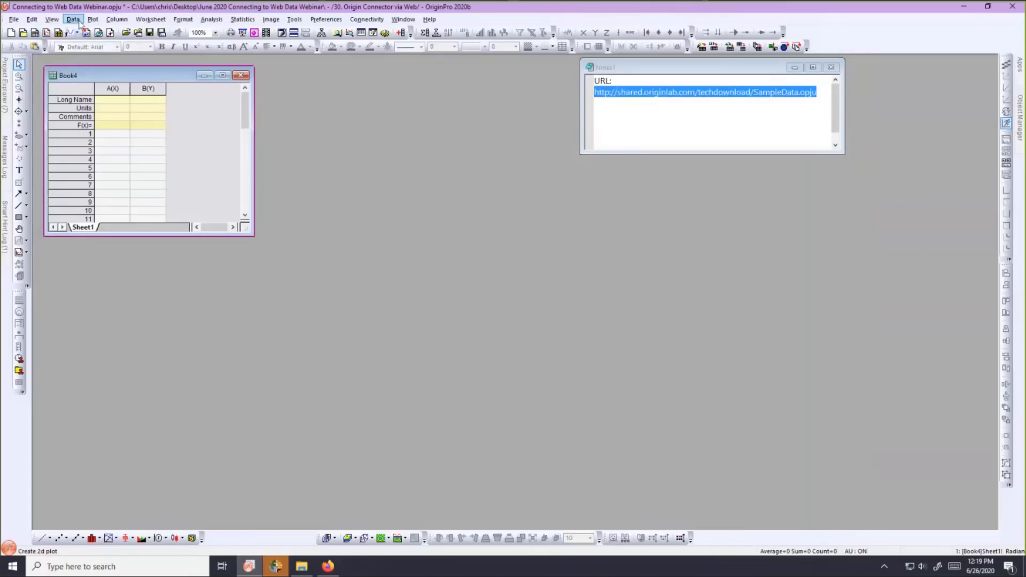
{"action": "left_click", "coordinate": [73, 20]}
{"action": "left_click", "coordinate": [85, 55]}
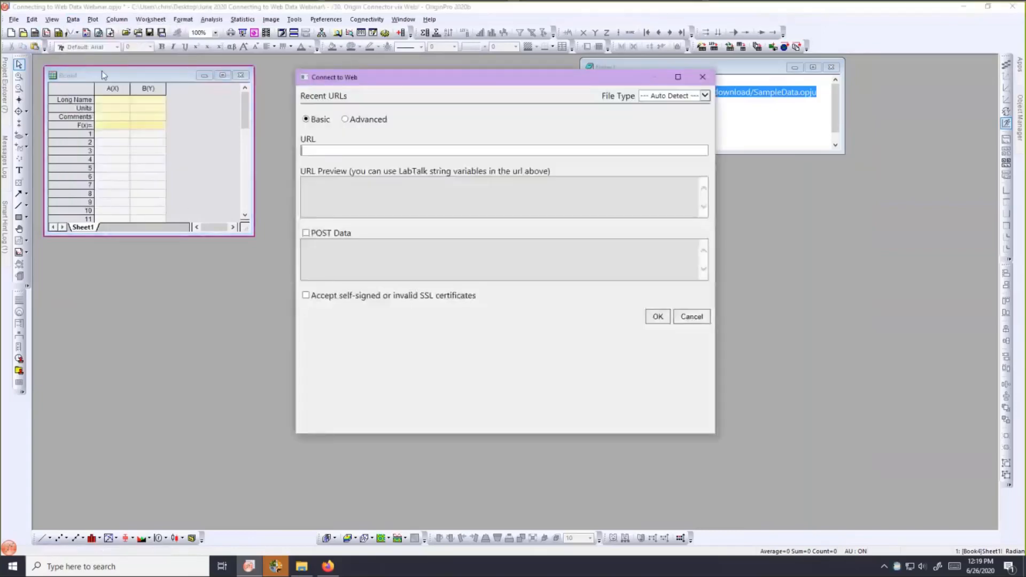
{"action": "key", "text": "ctrl+v"}
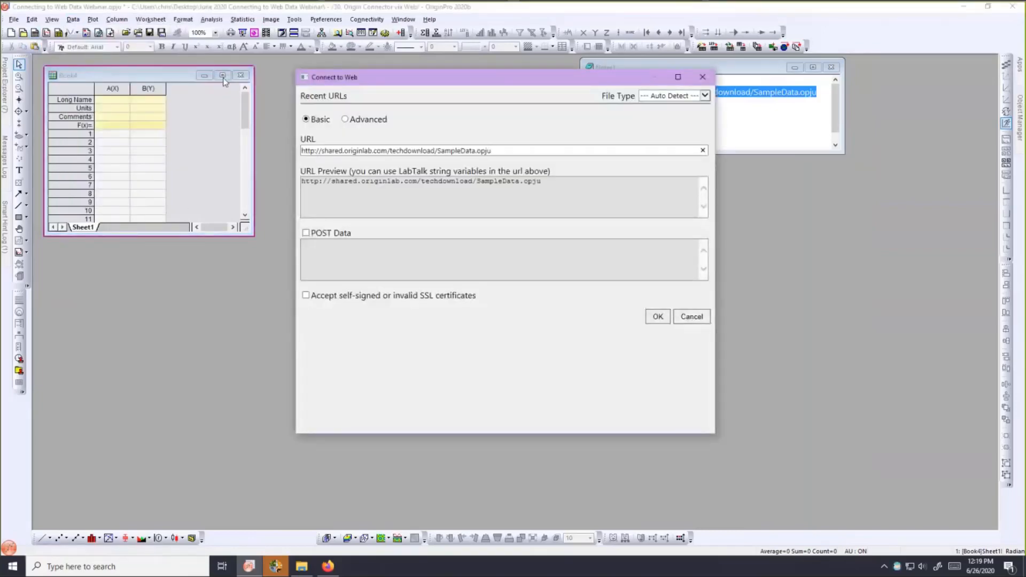
{"action": "left_click", "coordinate": [657, 317]}
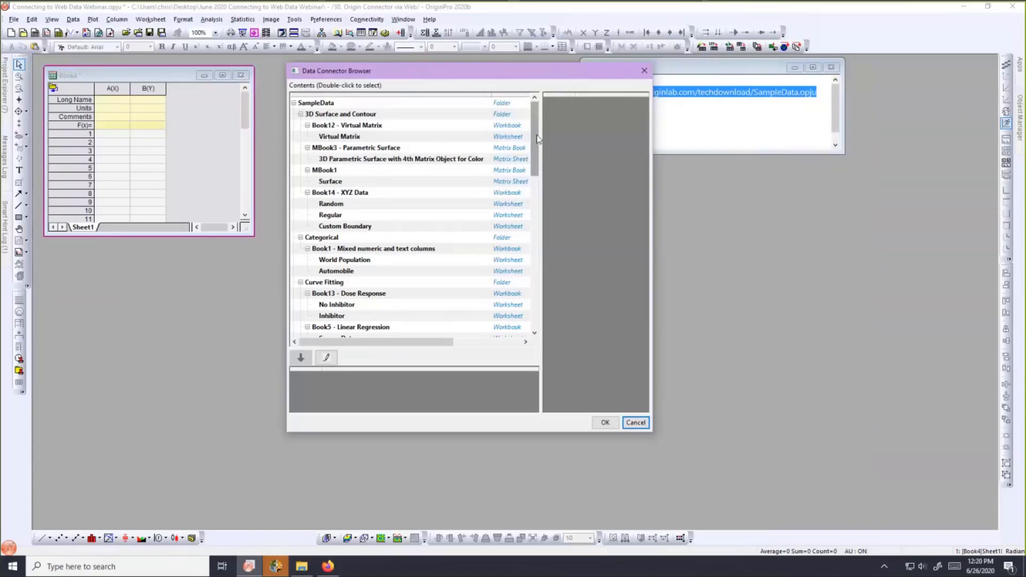
Import the No Inhibitor worksheet of Book13 - Dose Response from the Curve Fitting folder and enlarge the workbook.
{"action": "left_click_drag", "start_coordinate": [537, 135], "coordinate": [529, 114]}
{"action": "double_click", "coordinate": [348, 305]}
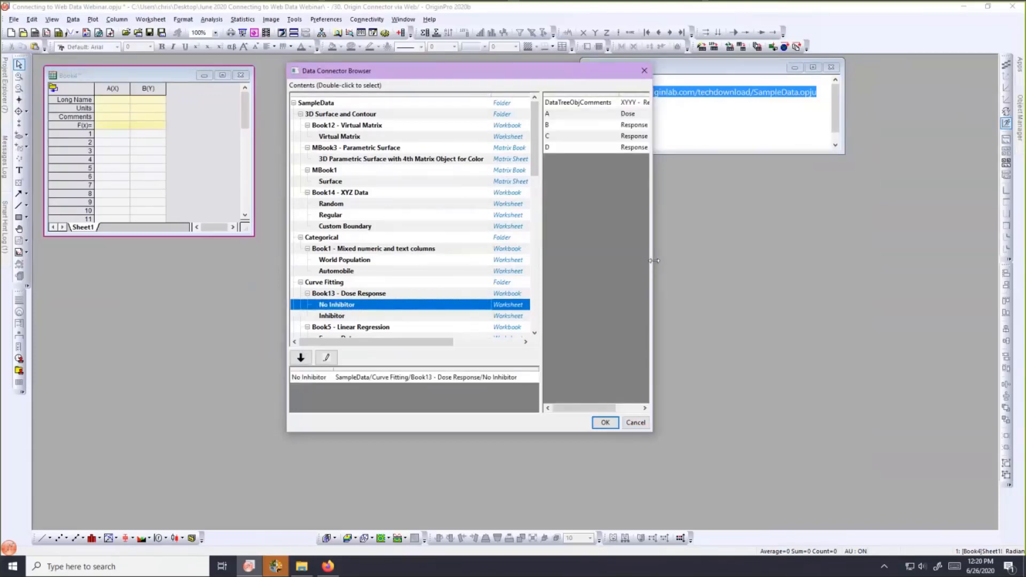
{"action": "left_click_drag", "start_coordinate": [652, 261], "coordinate": [759, 258]}
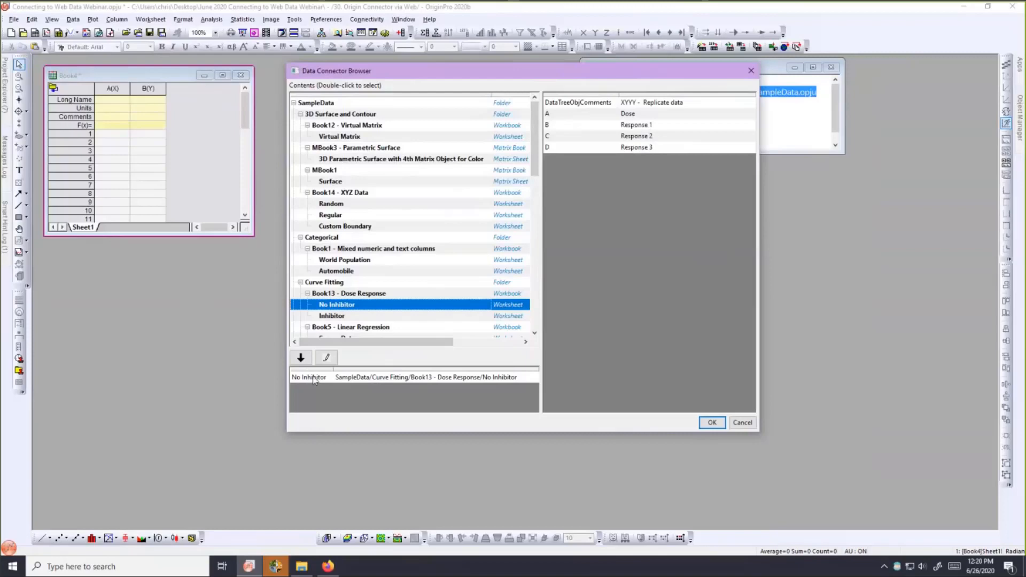
{"action": "left_click", "coordinate": [712, 423]}
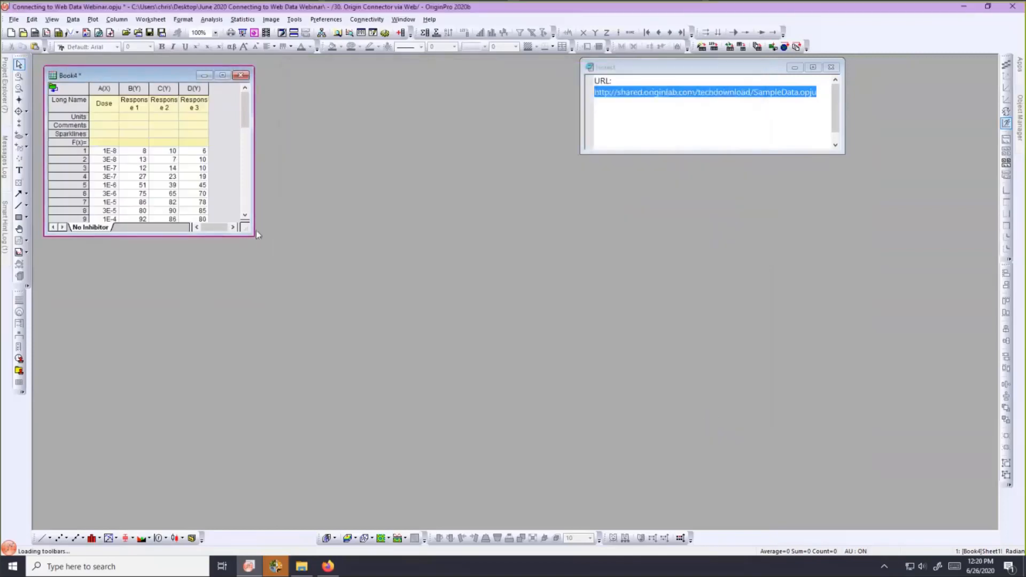
{"action": "left_click_drag", "start_coordinate": [254, 234], "coordinate": [430, 324]}
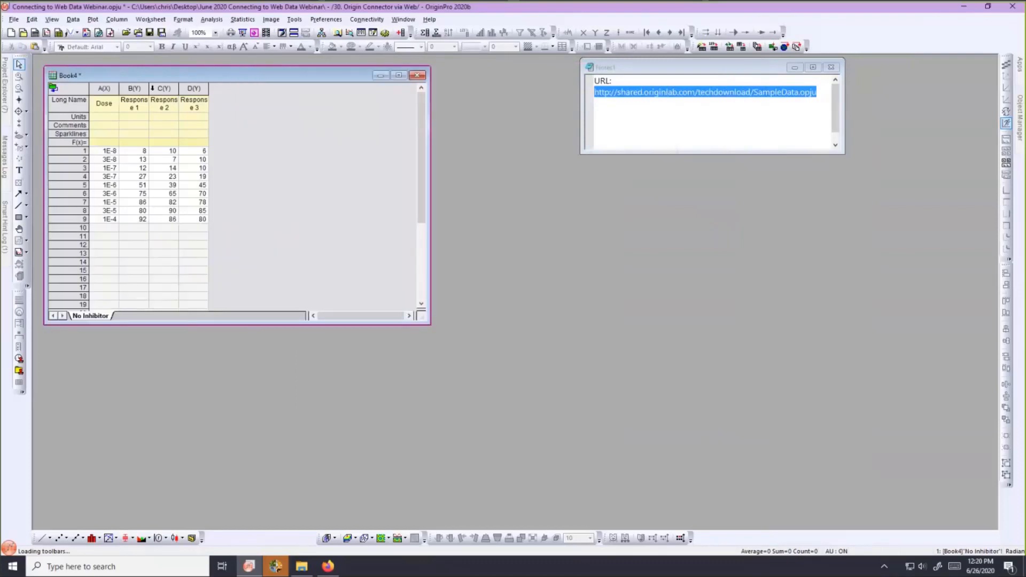
Widen columns B to D so their long names Response 1, Response 2 and Response 3 fit on one line.
{"action": "left_click_drag", "start_coordinate": [149, 88], "coordinate": [266, 90]}
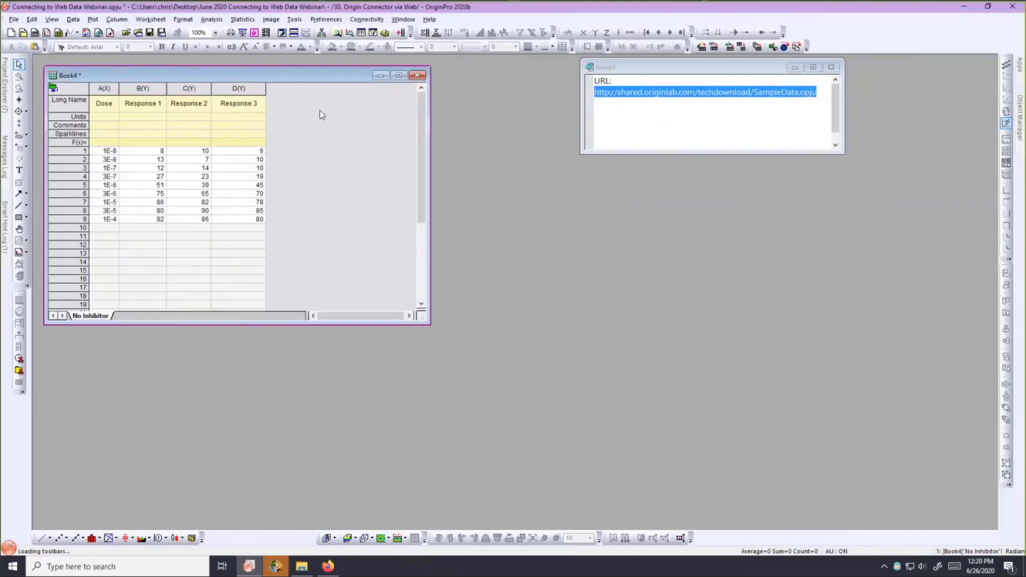
Change the connector's selection to the Sensor Data worksheet of Book5 - Linear Regression and enlarge the workbook to show all its columns.
{"action": "left_click", "coordinate": [53, 88]}
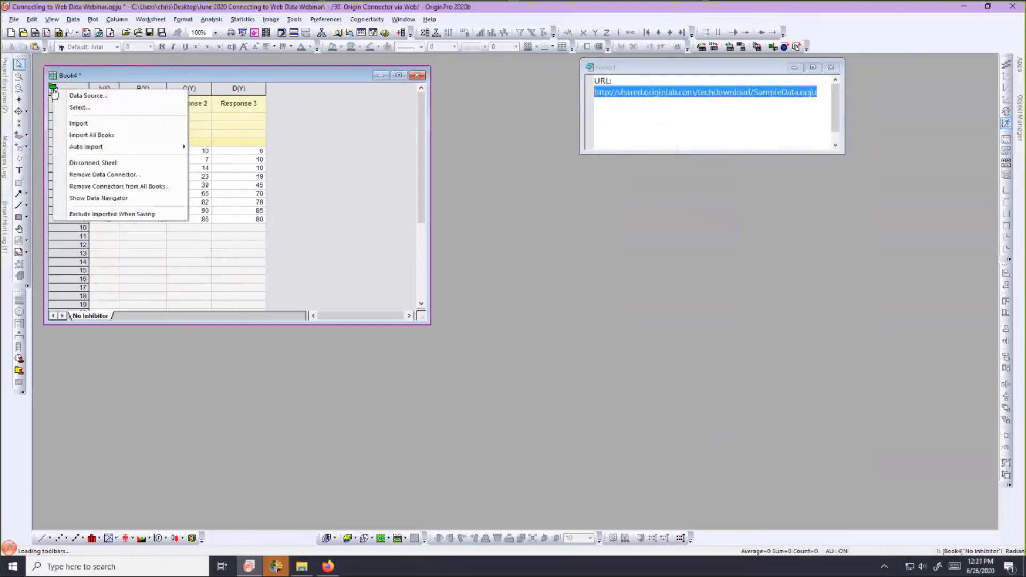
{"action": "left_click", "coordinate": [60, 105]}
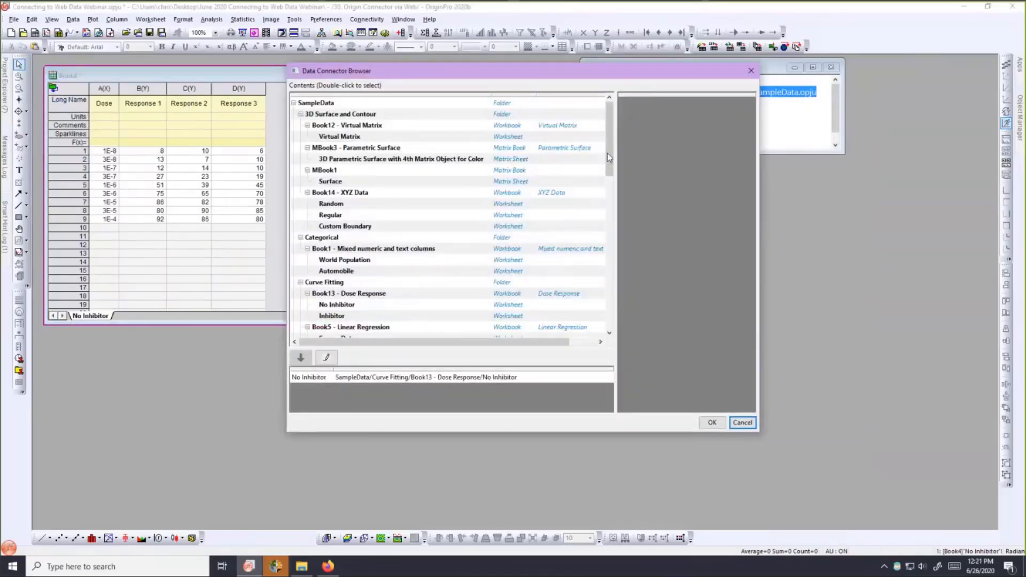
{"action": "left_click_drag", "start_coordinate": [608, 153], "coordinate": [607, 163]}
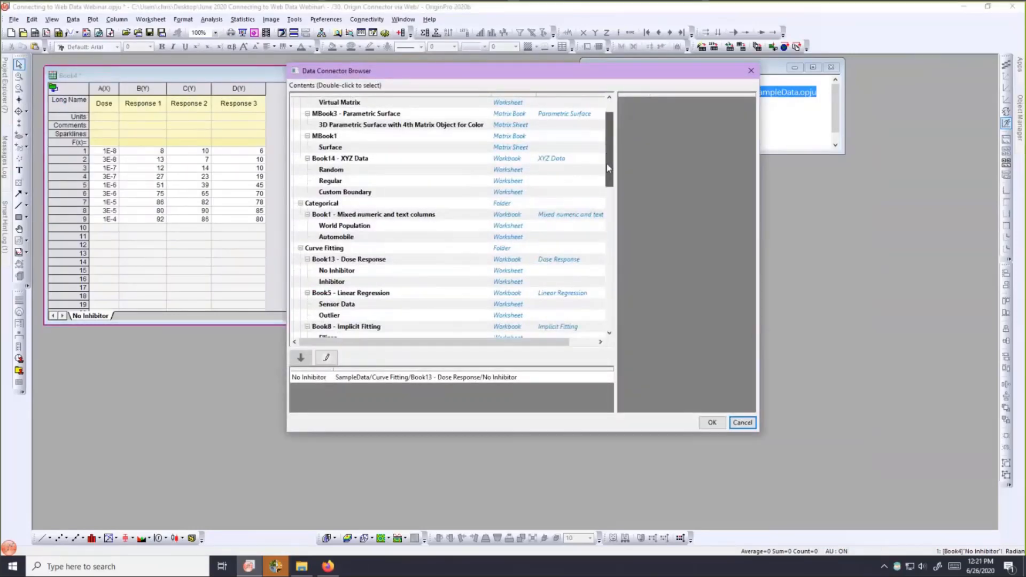
{"action": "left_click", "coordinate": [341, 306]}
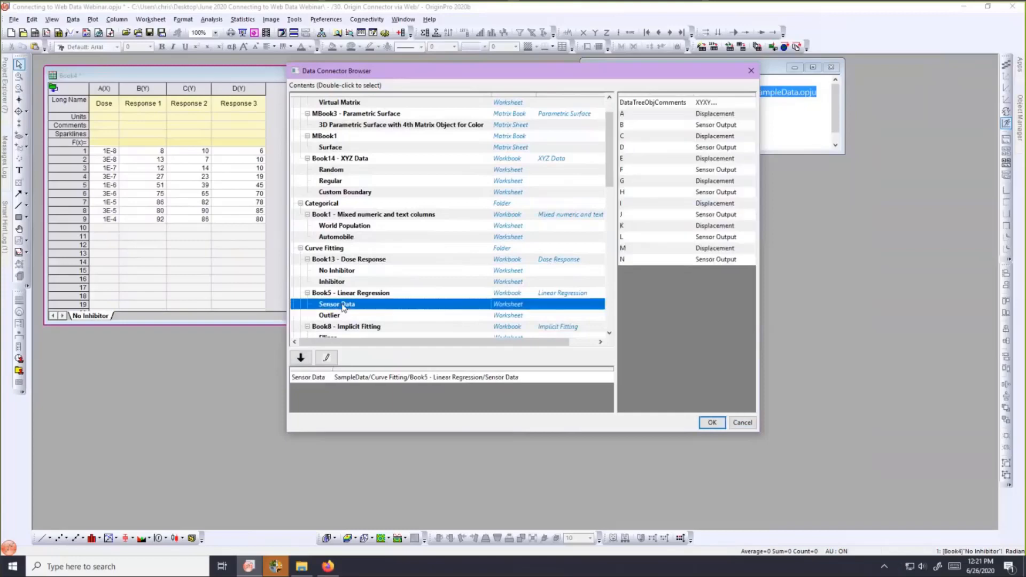
{"action": "left_click", "coordinate": [712, 422]}
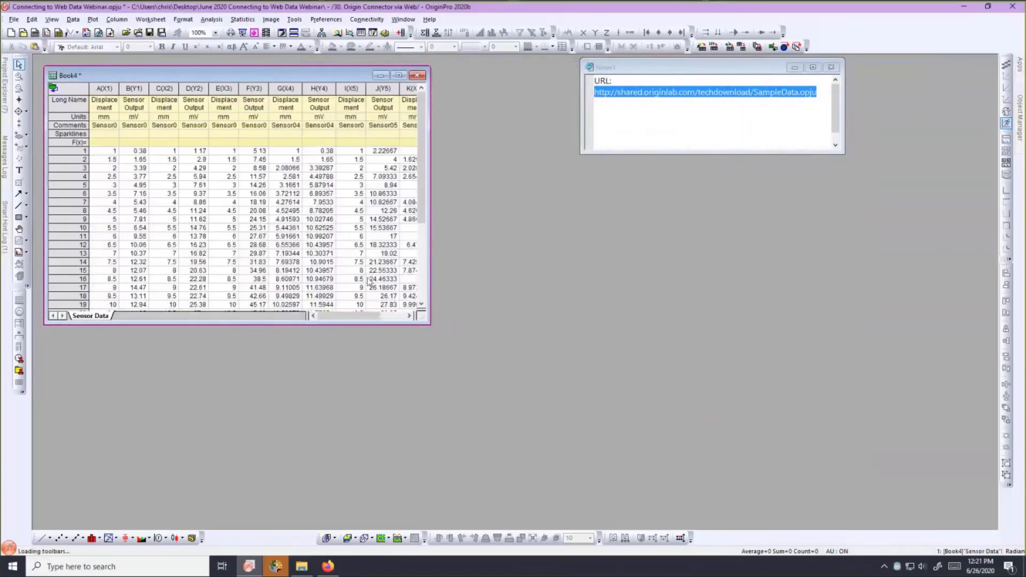
{"action": "left_click_drag", "start_coordinate": [615, 414], "coordinate": [667, 424]}
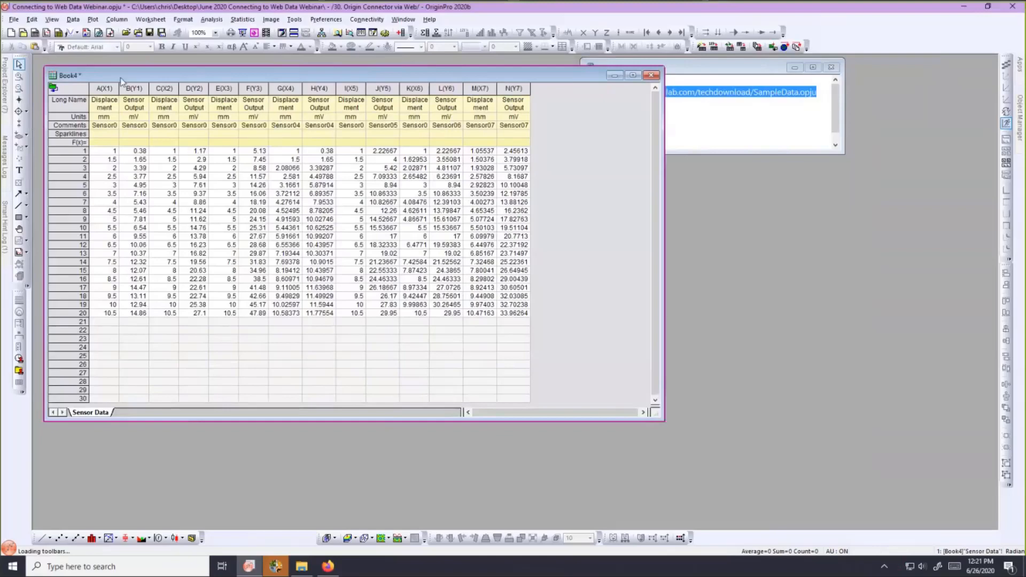
{"action": "left_click", "coordinate": [74, 21]}
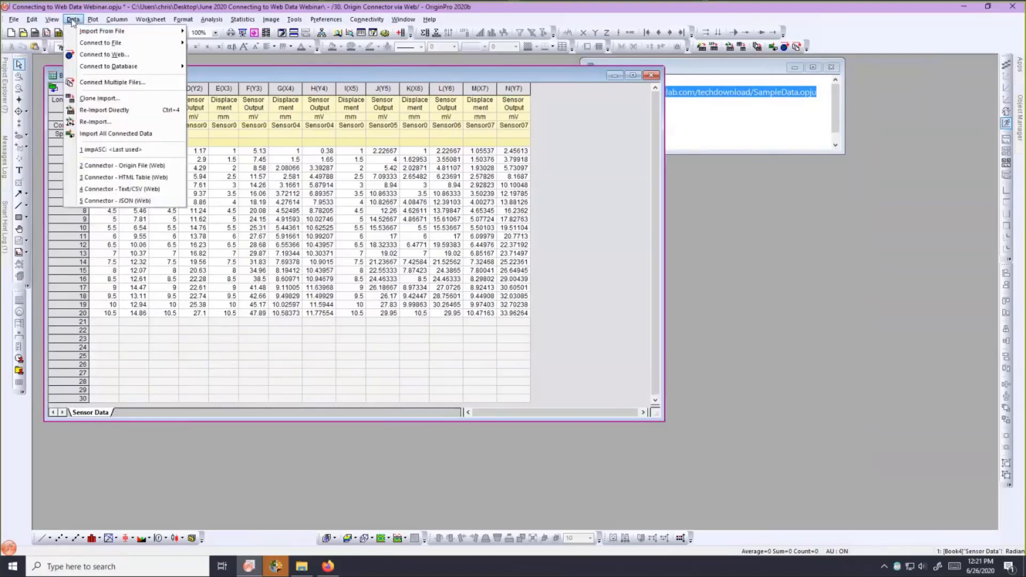
{"action": "mouse_move", "coordinate": [74, 44]}
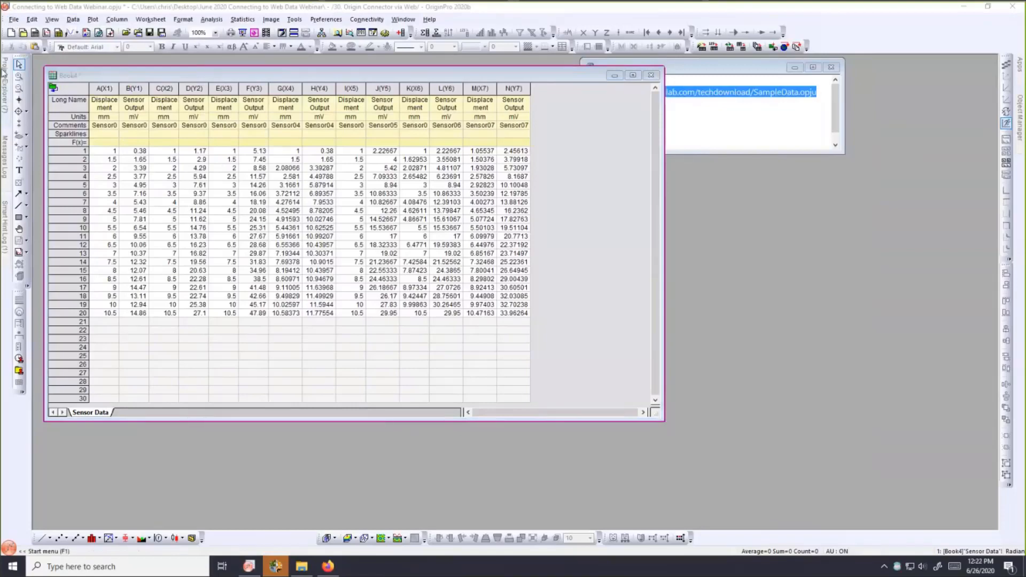
Open the project folder 40. JSON Assays and copy the documentation landing page URL from its note.
{"action": "mouse_move", "coordinate": [5, 72]}
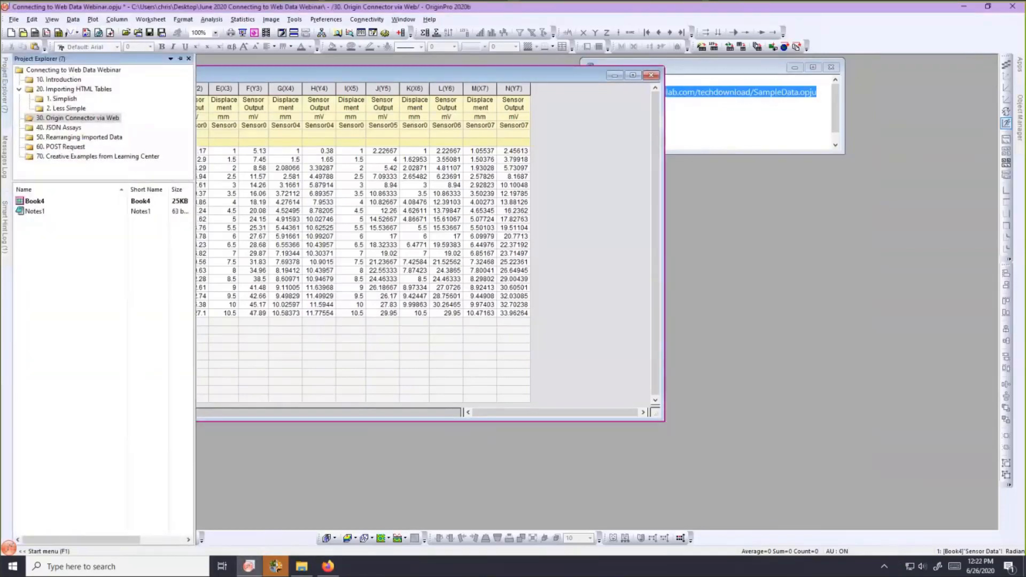
{"action": "left_click", "coordinate": [61, 129]}
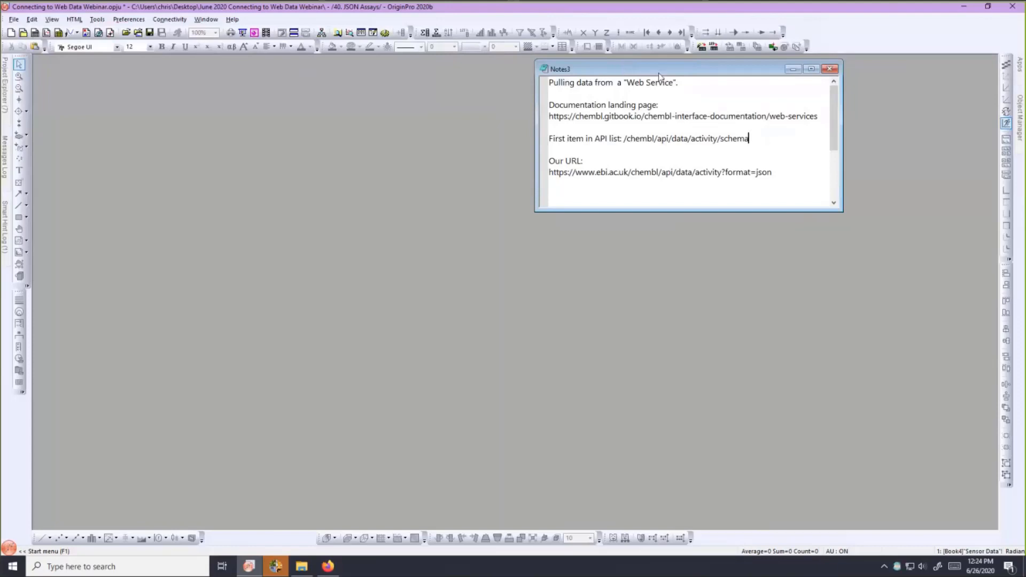
{"action": "left_click_drag", "start_coordinate": [825, 118], "coordinate": [553, 121]}
{"action": "key", "text": "ctrl+c"}
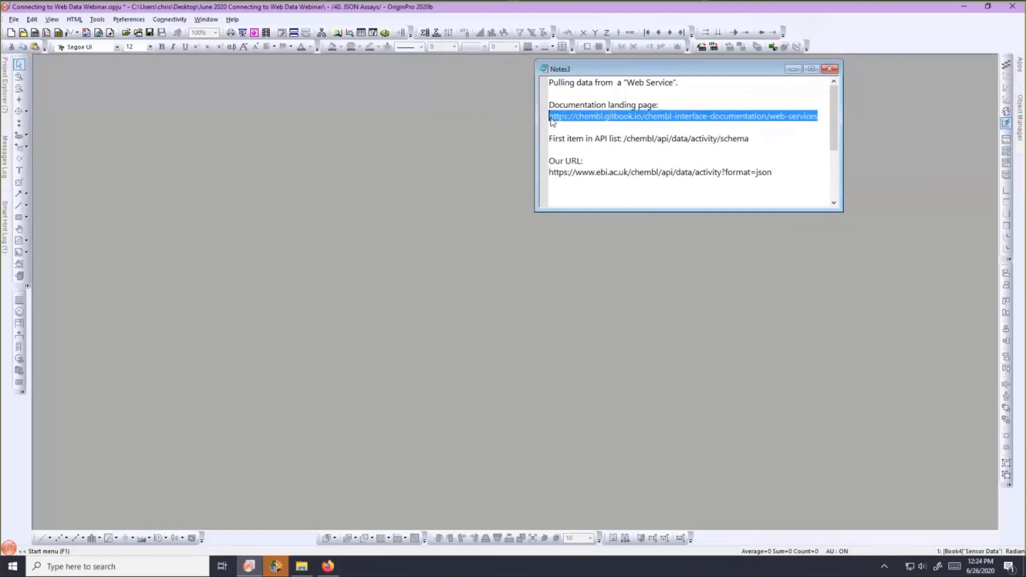
{"action": "left_click", "coordinate": [329, 568]}
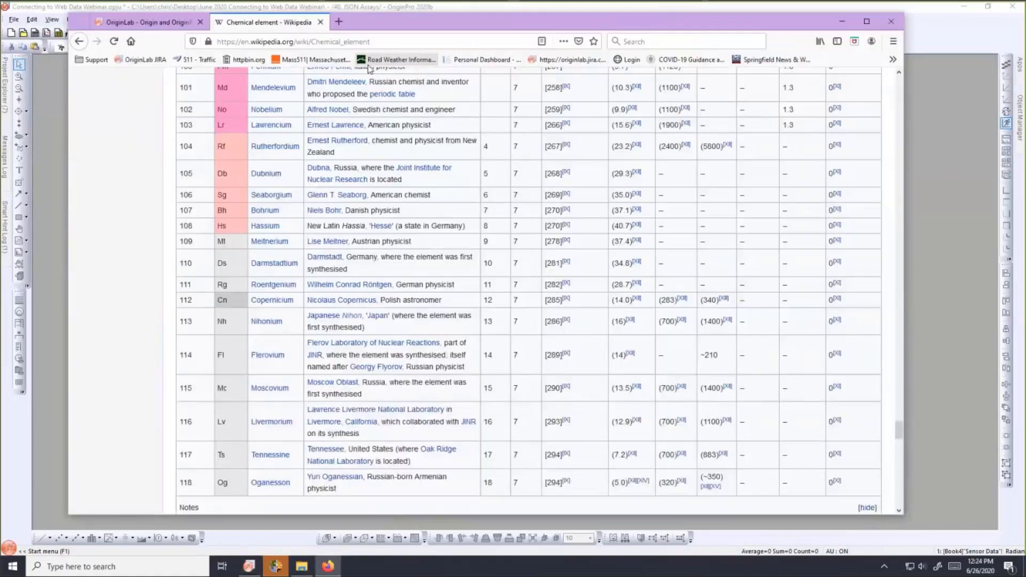
{"action": "left_click", "coordinate": [353, 42]}
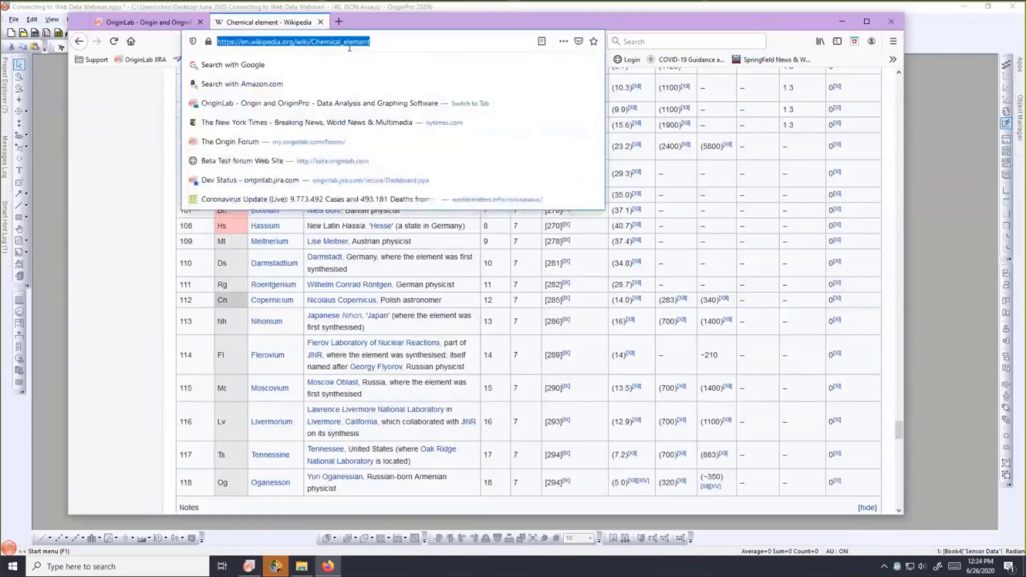
{"action": "key", "text": "ctrl+v"}
{"action": "key", "text": "Return"}
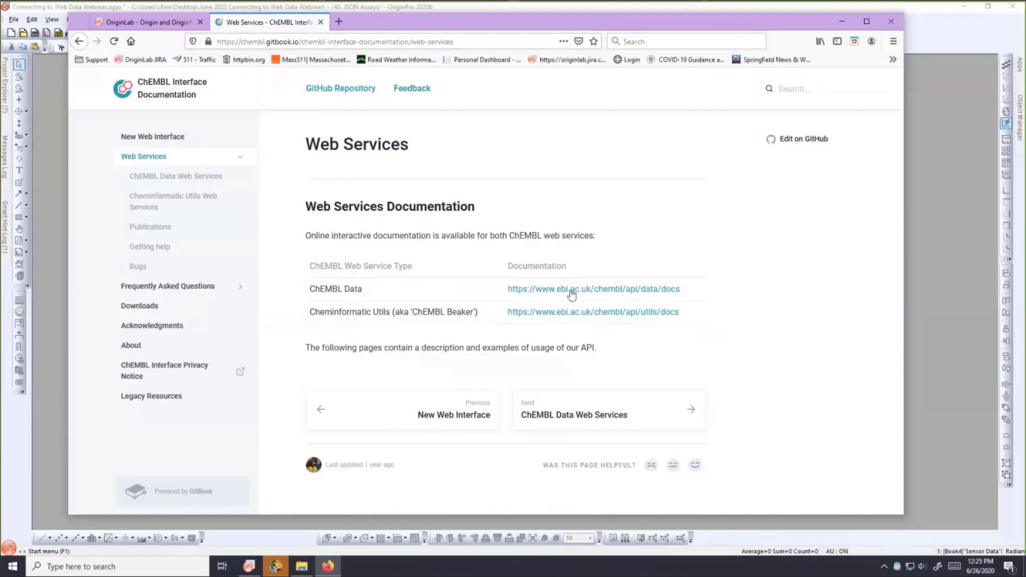
Open the ChEMBL Data documentation link and look through the list of API endpoints.
{"action": "left_click", "coordinate": [535, 295]}
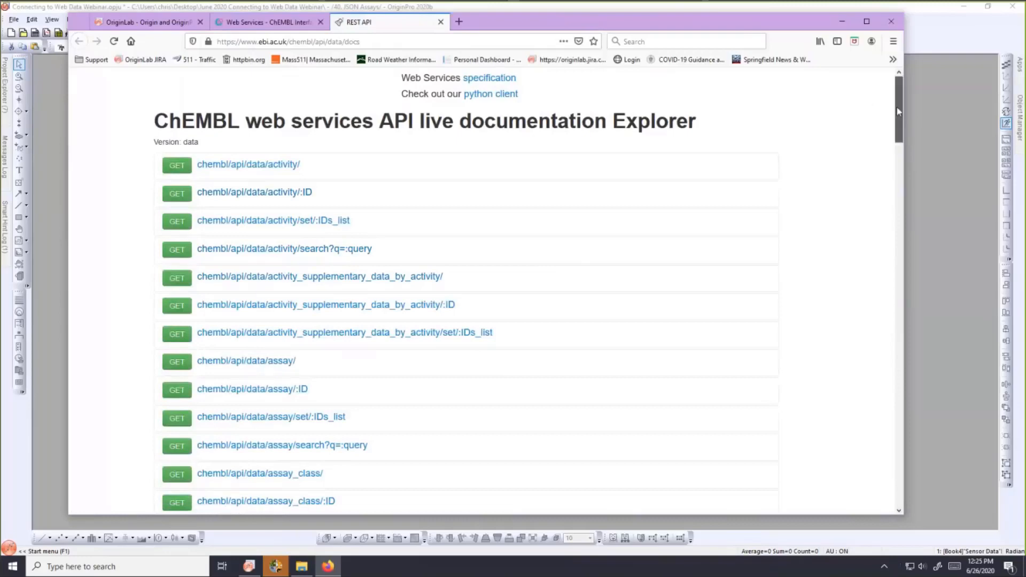
{"action": "scroll", "coordinate": [896, 110], "scroll_direction": "down", "scroll_amount": 1}
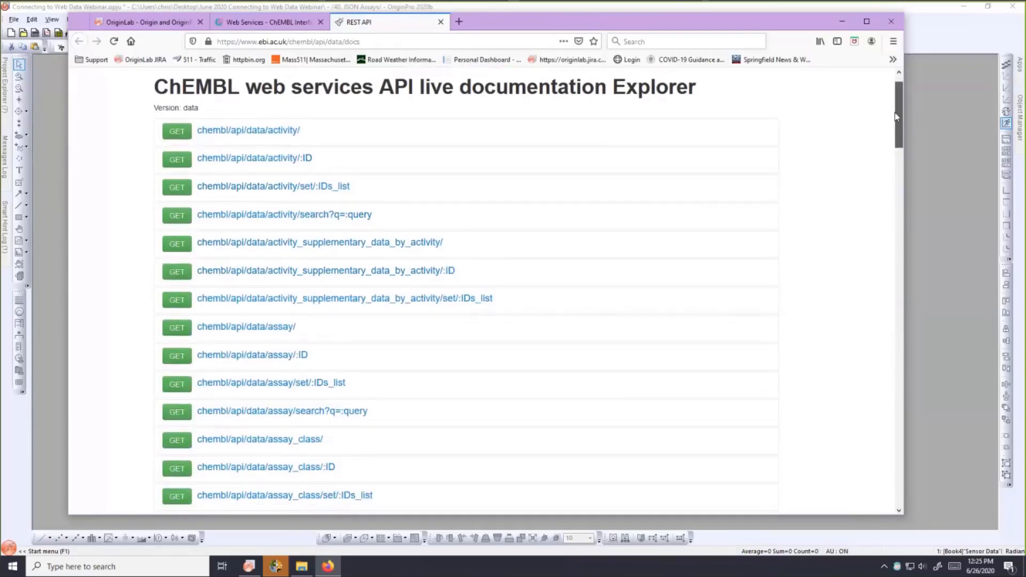
{"action": "left_click_drag", "start_coordinate": [897, 116], "coordinate": [898, 289]}
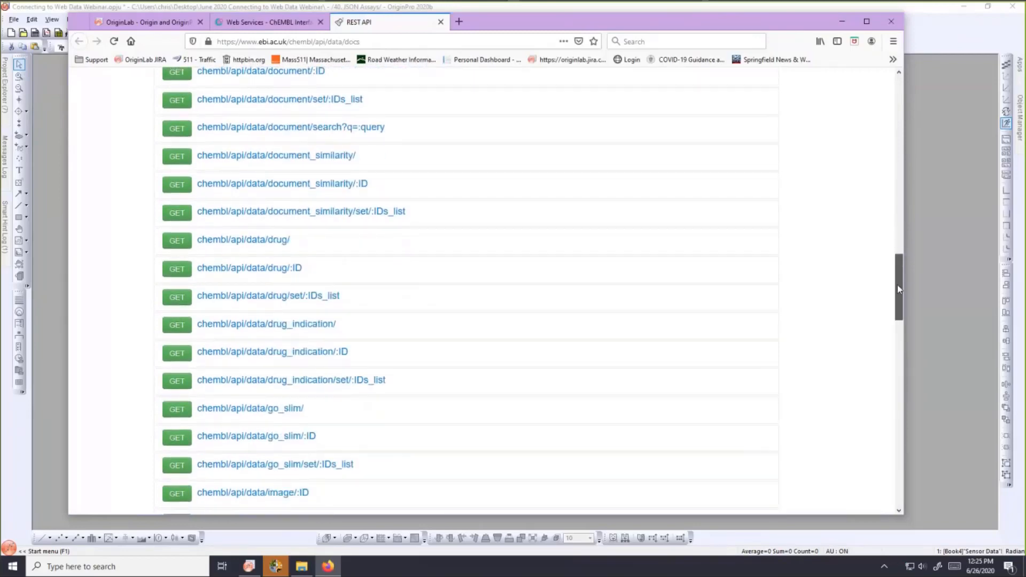
{"action": "left_click_drag", "start_coordinate": [898, 286], "coordinate": [901, 96]}
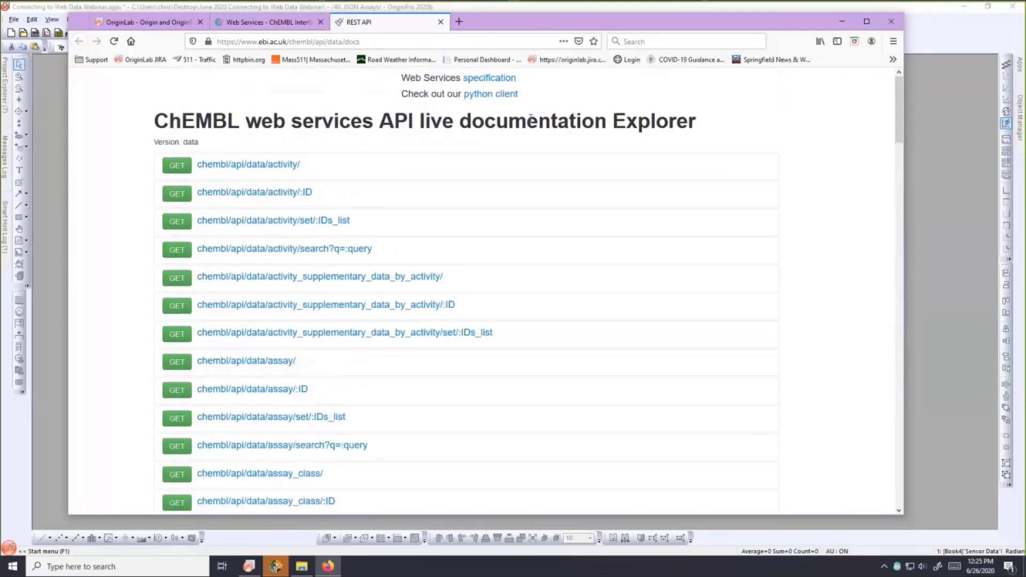
Expand the chembl/api/data/activity/ endpoint, set its format to json and send a test GET request.
{"action": "left_click", "coordinate": [225, 170]}
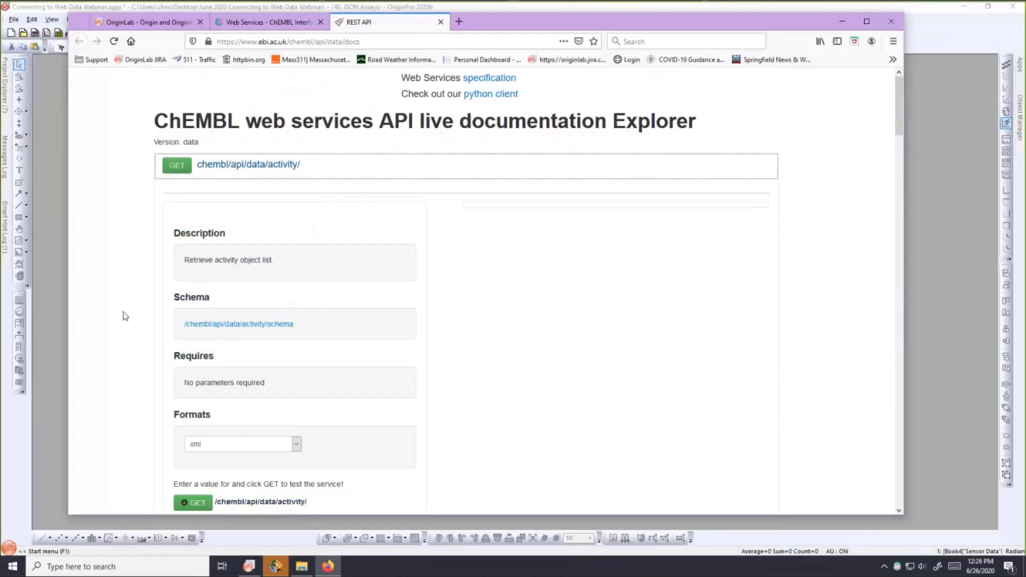
{"action": "scroll", "coordinate": [124, 316], "scroll_direction": "down", "scroll_amount": 1}
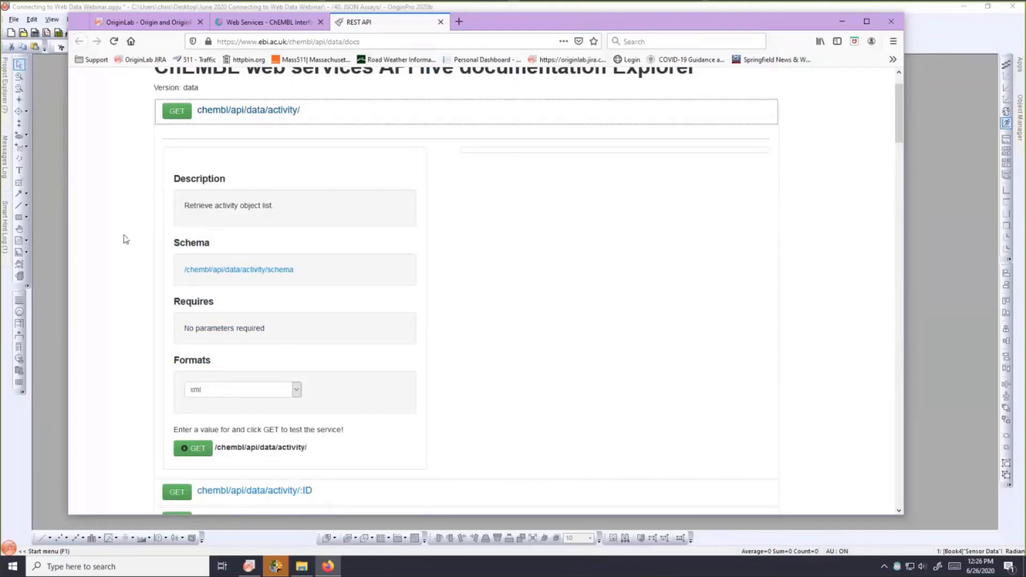
{"action": "scroll", "coordinate": [101, 251], "scroll_direction": "down", "scroll_amount": 4}
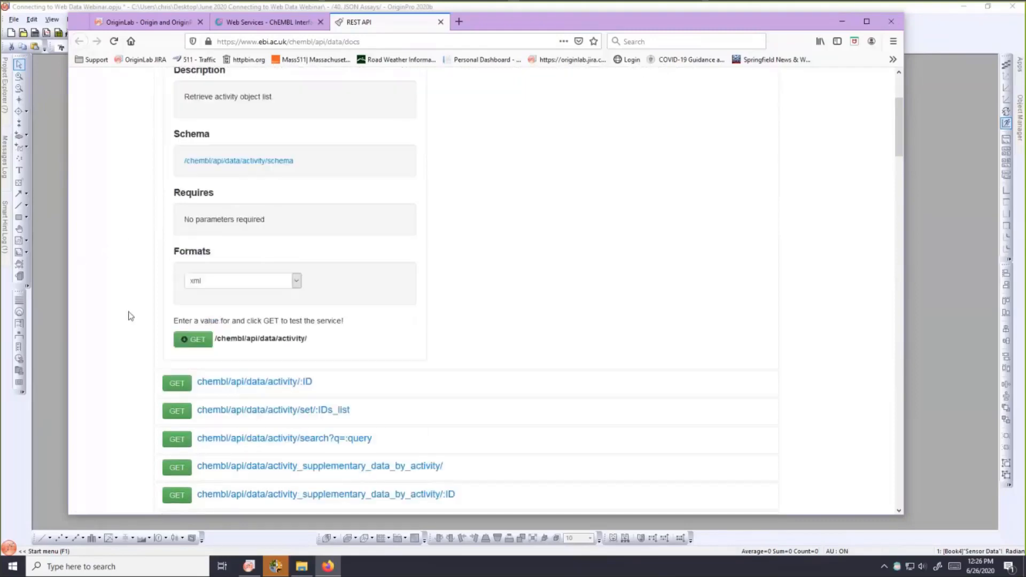
{"action": "left_click", "coordinate": [296, 281]}
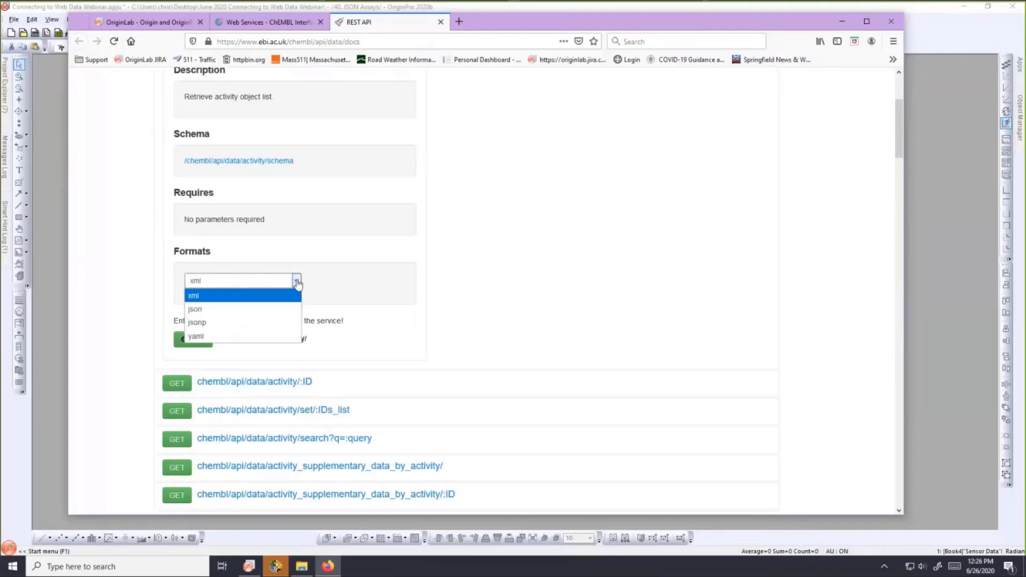
{"action": "left_click", "coordinate": [241, 309]}
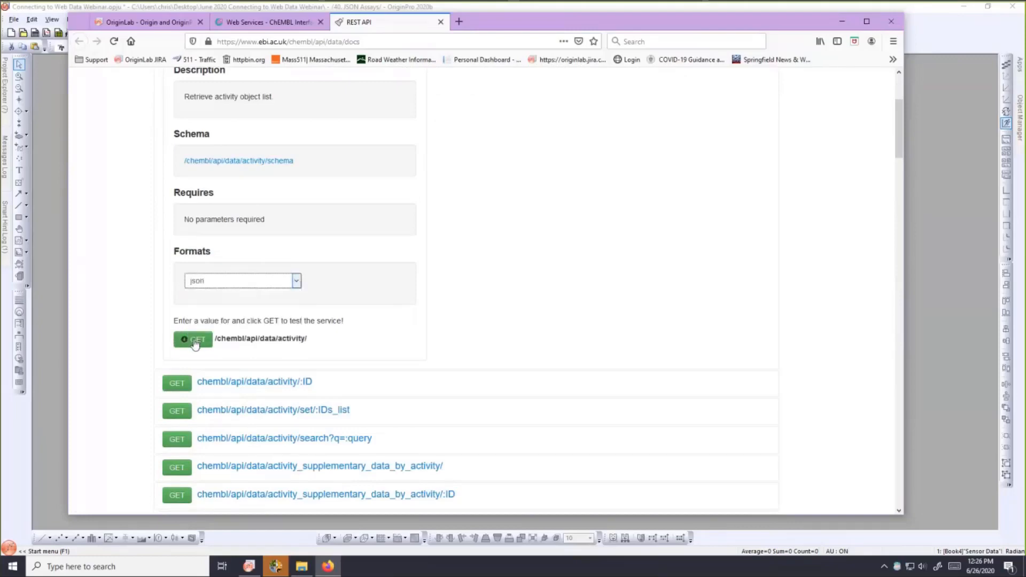
{"action": "left_click", "coordinate": [194, 341]}
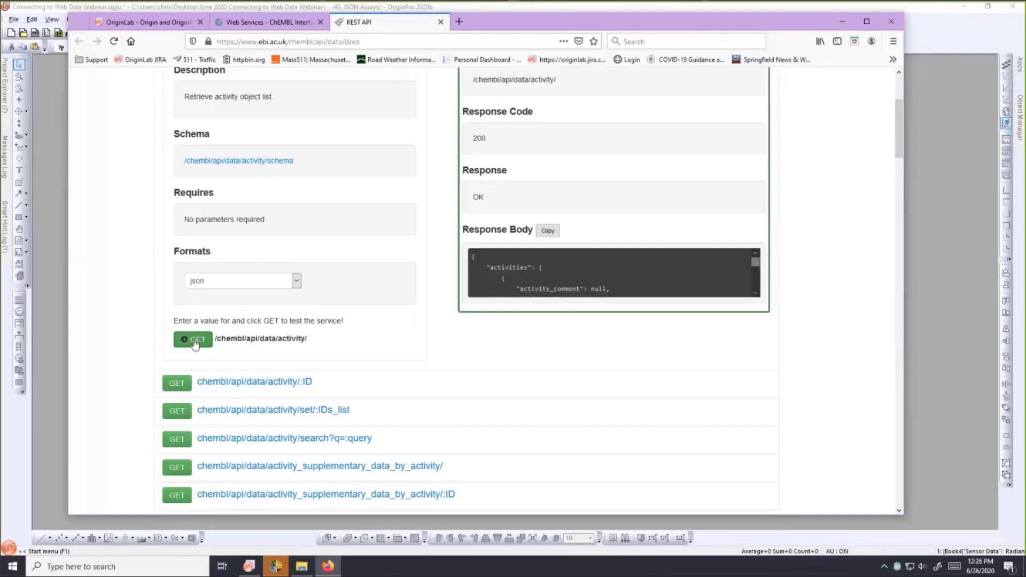
Examine the JSON fields in the response body of the activity request.
{"action": "left_click_drag", "start_coordinate": [898, 148], "coordinate": [899, 135]}
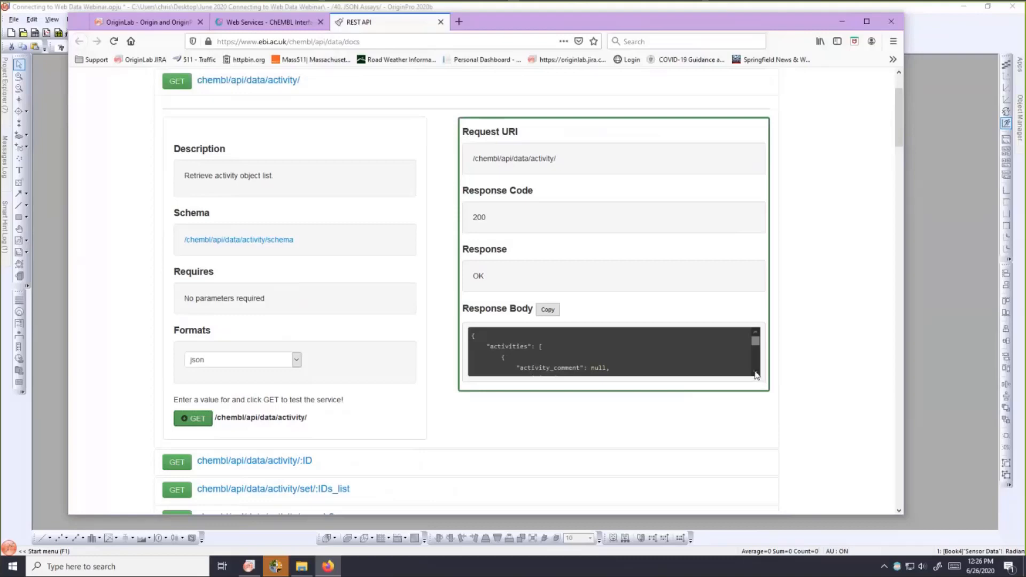
{"action": "scroll", "coordinate": [755, 374], "scroll_direction": "down", "scroll_amount": 5}
{"action": "scroll", "coordinate": [755, 374], "scroll_direction": "down", "scroll_amount": 3}
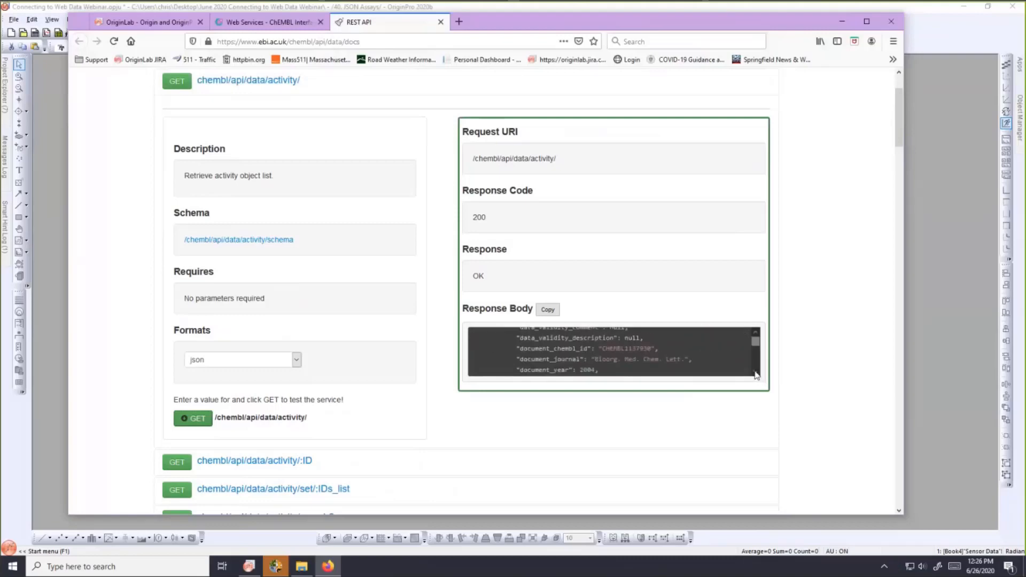
{"action": "scroll", "coordinate": [756, 342], "scroll_direction": "down", "scroll_amount": 10}
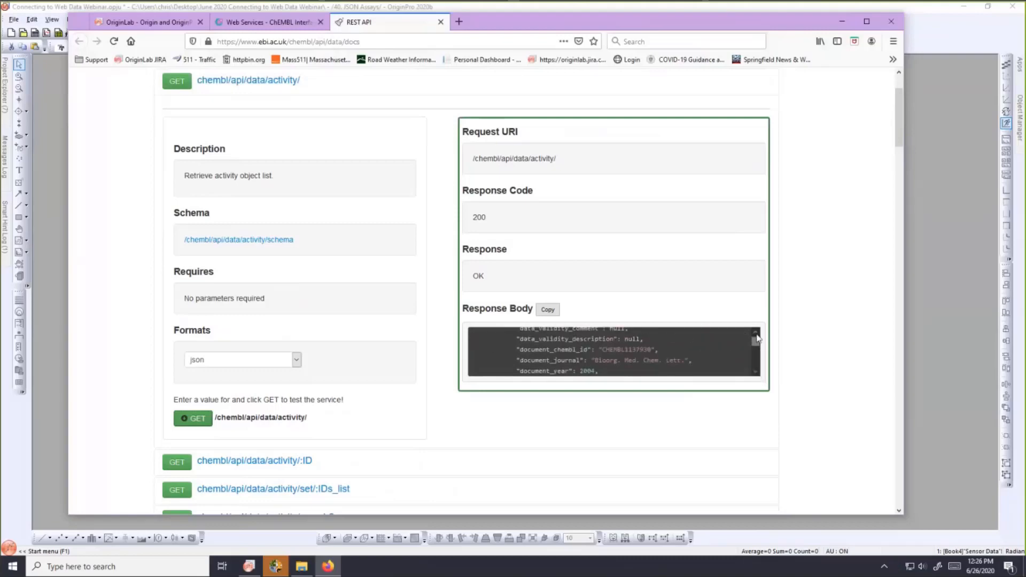
{"action": "left_click", "coordinate": [844, 25]}
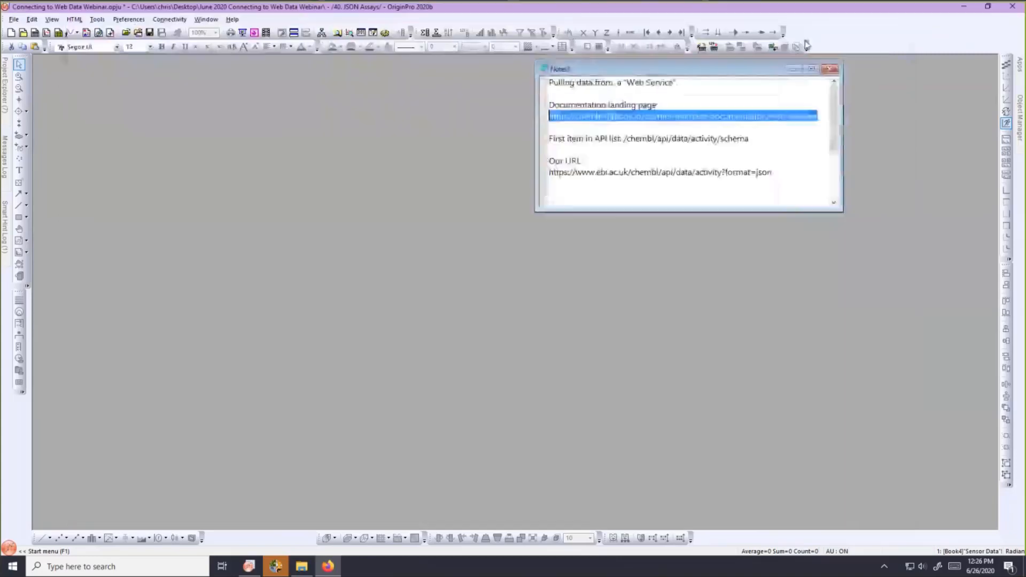
{"action": "left_click", "coordinate": [603, 146]}
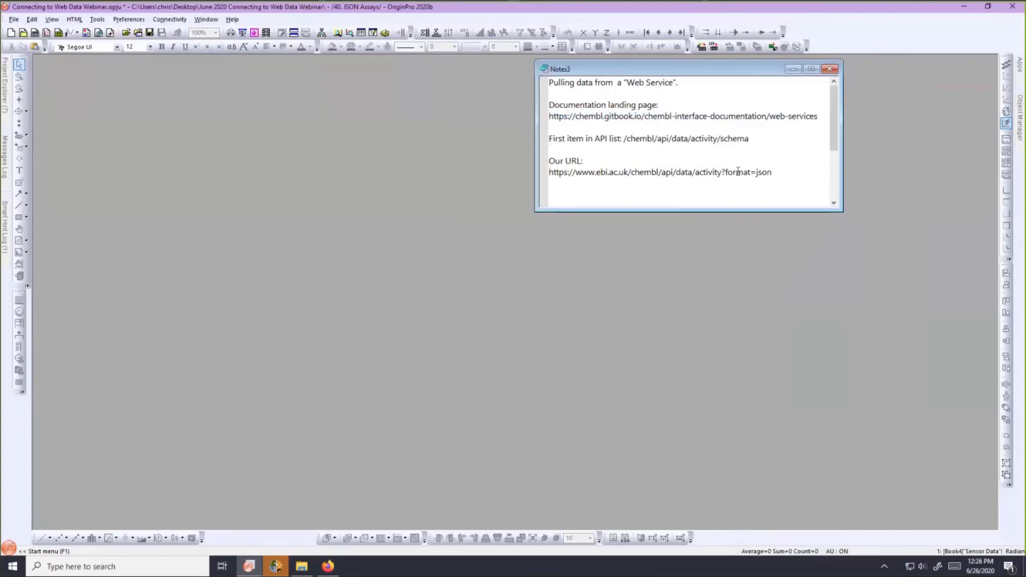
{"action": "left_click_drag", "start_coordinate": [723, 173], "coordinate": [773, 173]}
{"action": "left_click", "coordinate": [763, 189]}
{"action": "left_click_drag", "start_coordinate": [549, 172], "coordinate": [709, 172]}
{"action": "left_click", "coordinate": [723, 163]}
{"action": "left_click", "coordinate": [600, 180]}
{"action": "left_click", "coordinate": [721, 171]}
{"action": "left_click_drag", "start_coordinate": [721, 172], "coordinate": [781, 177]}
{"action": "left_click", "coordinate": [781, 177]}
{"action": "left_click_drag", "start_coordinate": [782, 176], "coordinate": [549, 174]}
{"action": "key", "text": "ctrl+c"}
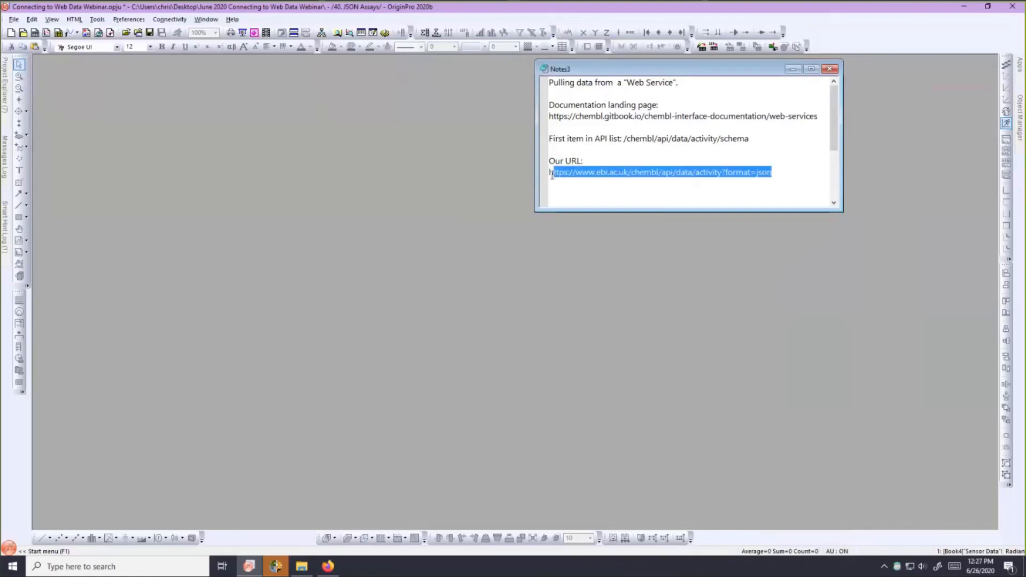
Open the copied activity URL in a new Firefox tab and look through the JSON activity records.
{"action": "left_click", "coordinate": [328, 568]}
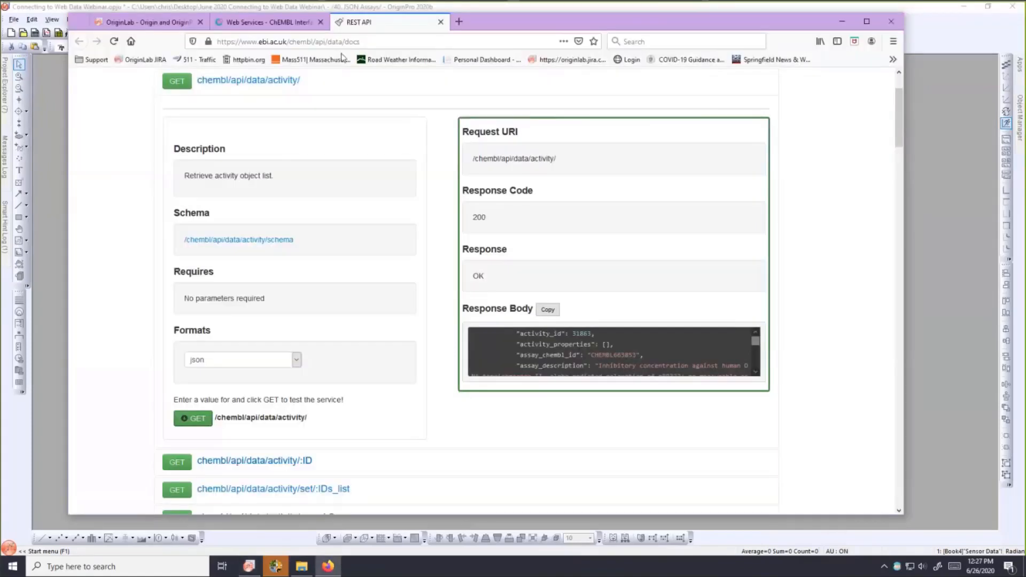
{"action": "left_click", "coordinate": [458, 22]}
{"action": "key", "text": "ctrl+v"}
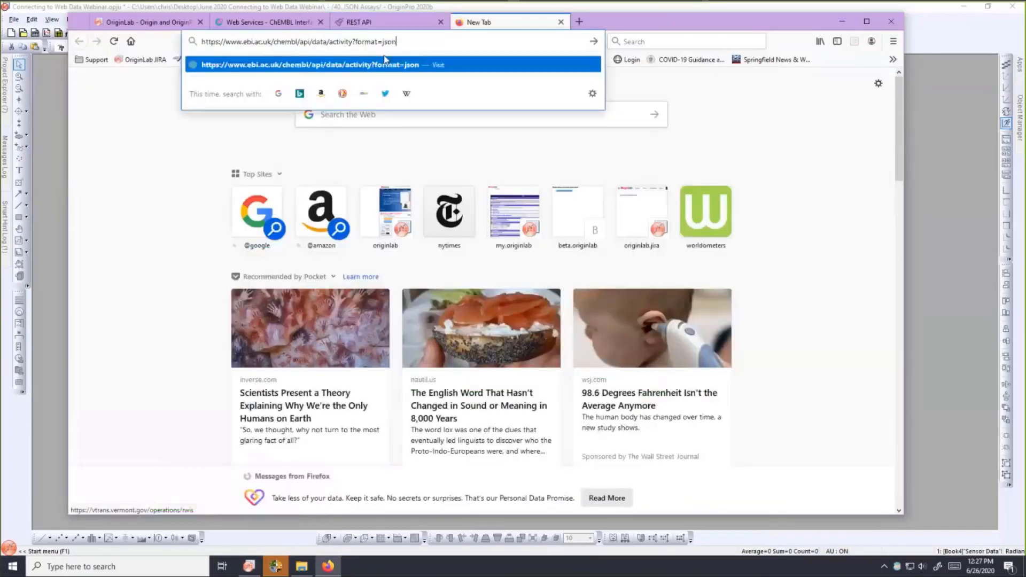
{"action": "key", "text": "Return"}
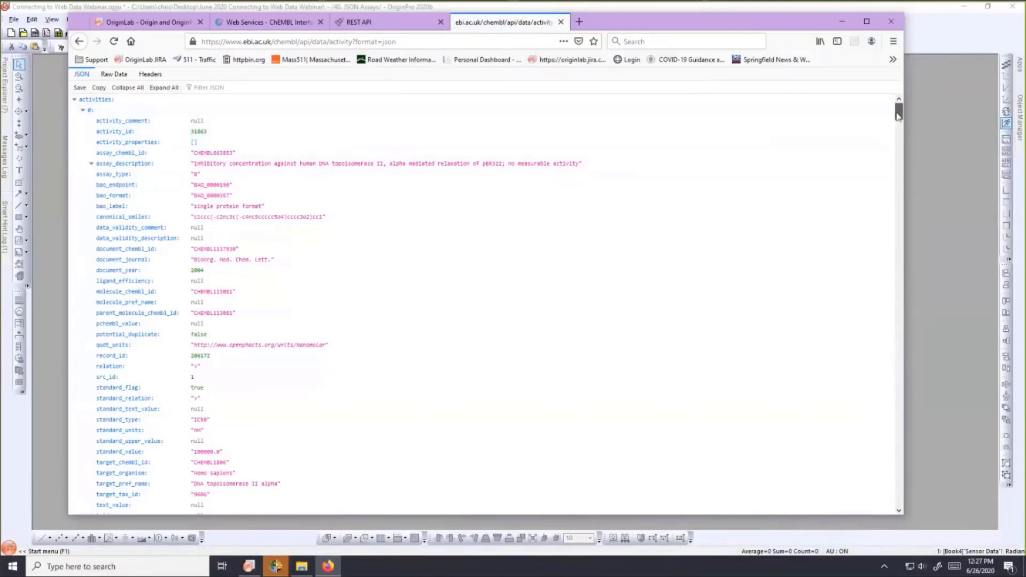
{"action": "left_click_drag", "start_coordinate": [898, 115], "coordinate": [901, 132]}
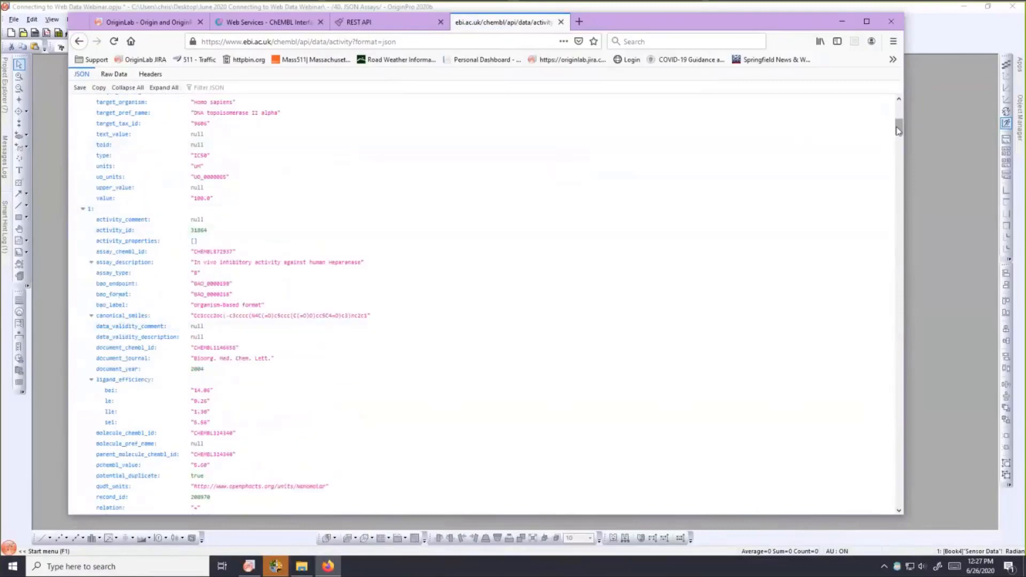
Look through further JSON activity records in the browser and return to Origin.
{"action": "left_click_drag", "start_coordinate": [901, 127], "coordinate": [901, 129]}
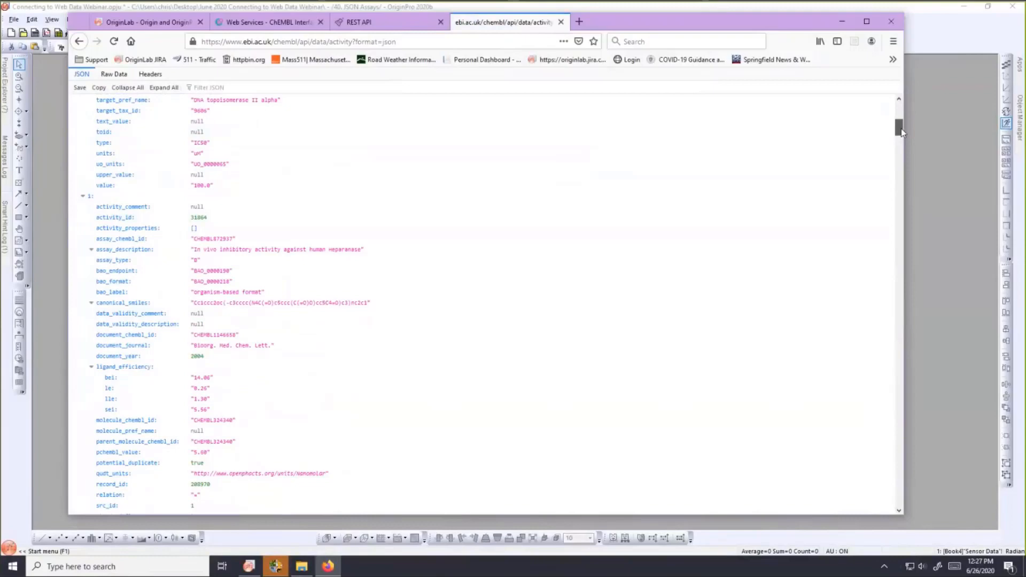
{"action": "left_click_drag", "start_coordinate": [901, 128], "coordinate": [899, 179]}
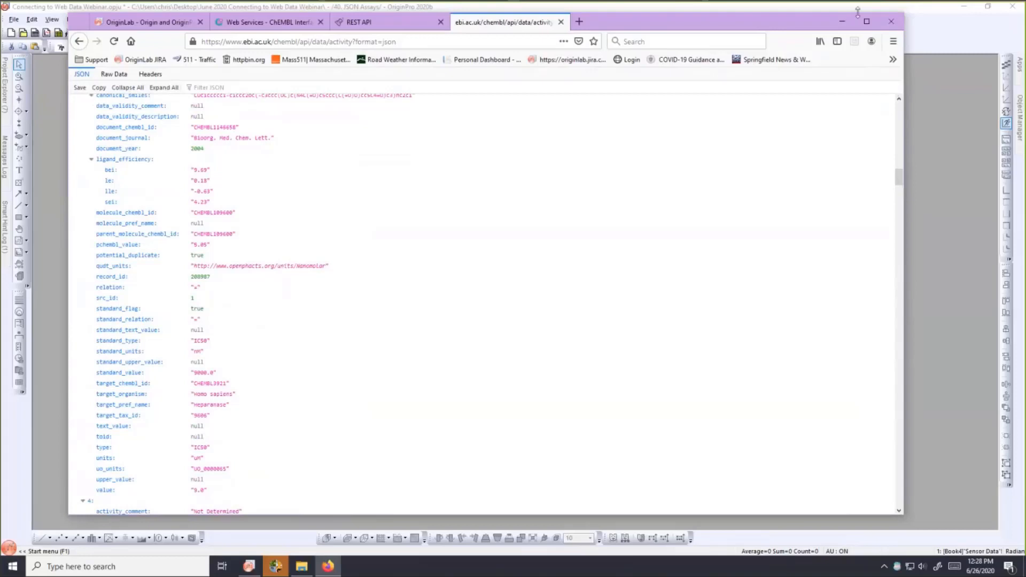
{"action": "left_click", "coordinate": [844, 20]}
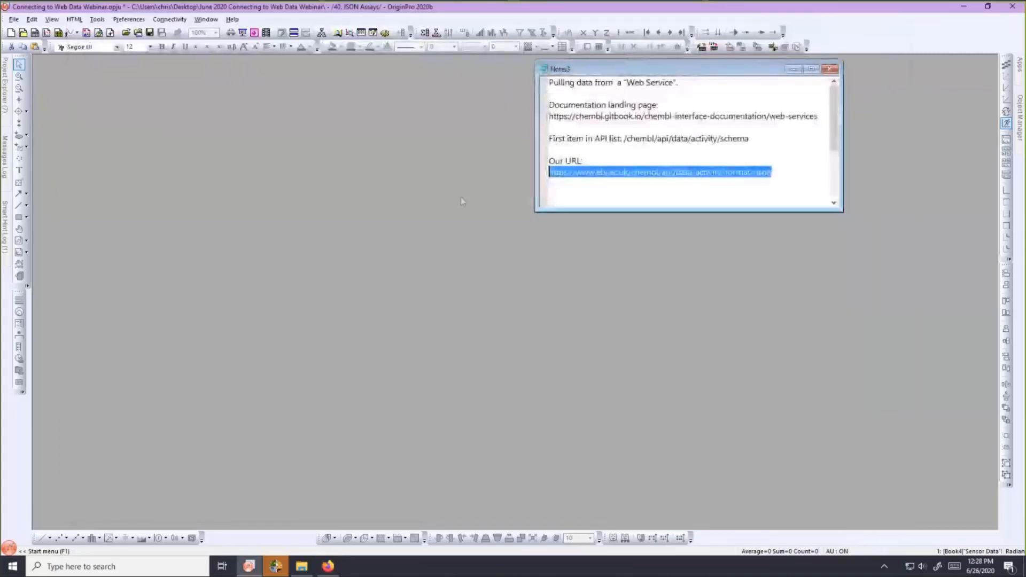
{"action": "left_click", "coordinate": [36, 33]}
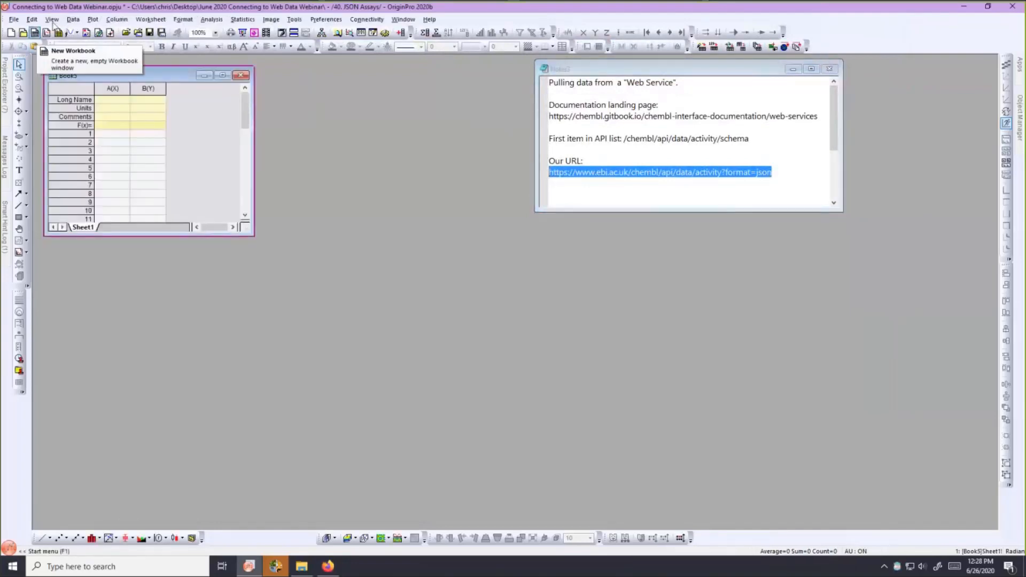
{"action": "left_click", "coordinate": [73, 22]}
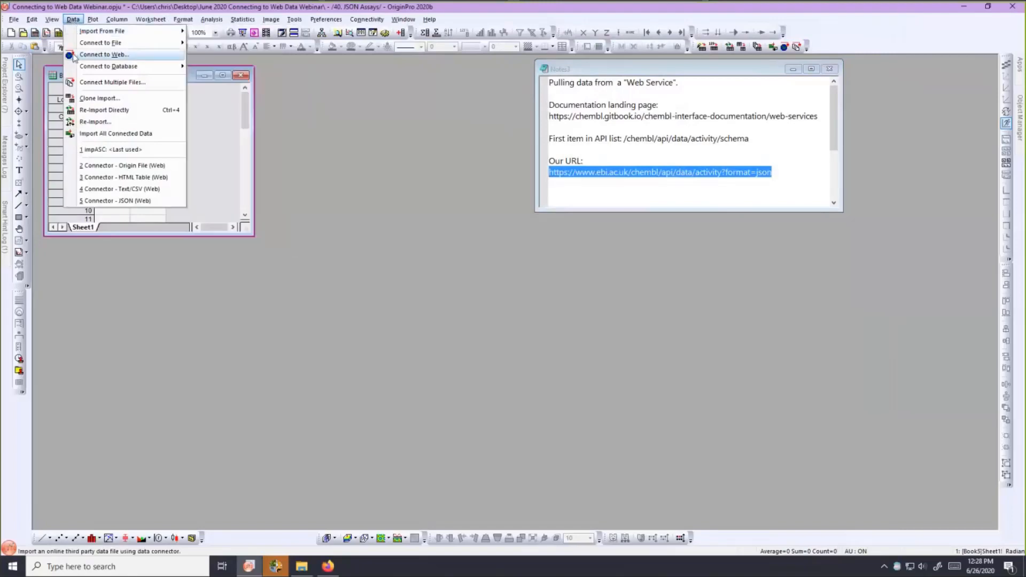
{"action": "left_click", "coordinate": [102, 55]}
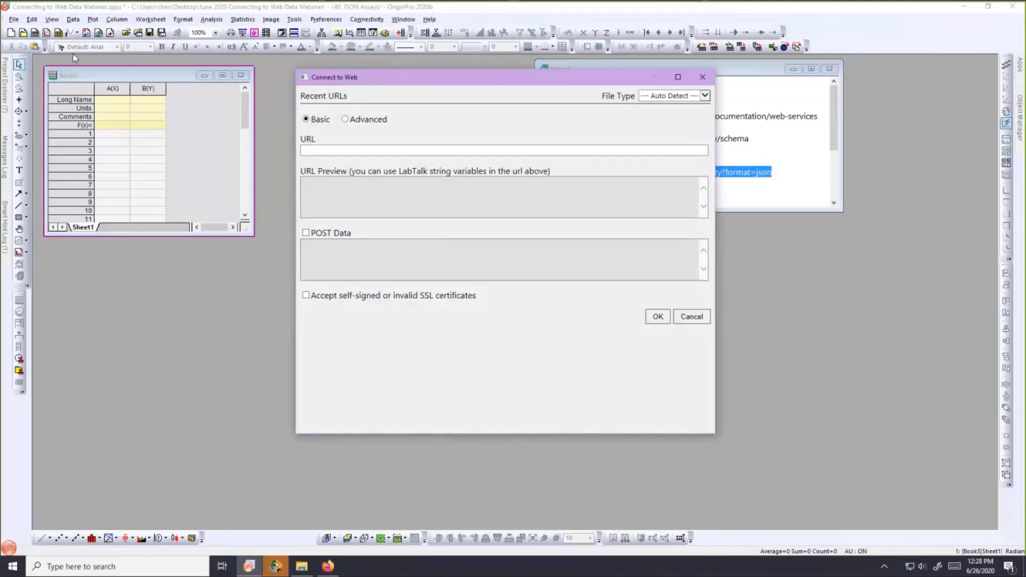
{"action": "key", "text": "ctrl+v"}
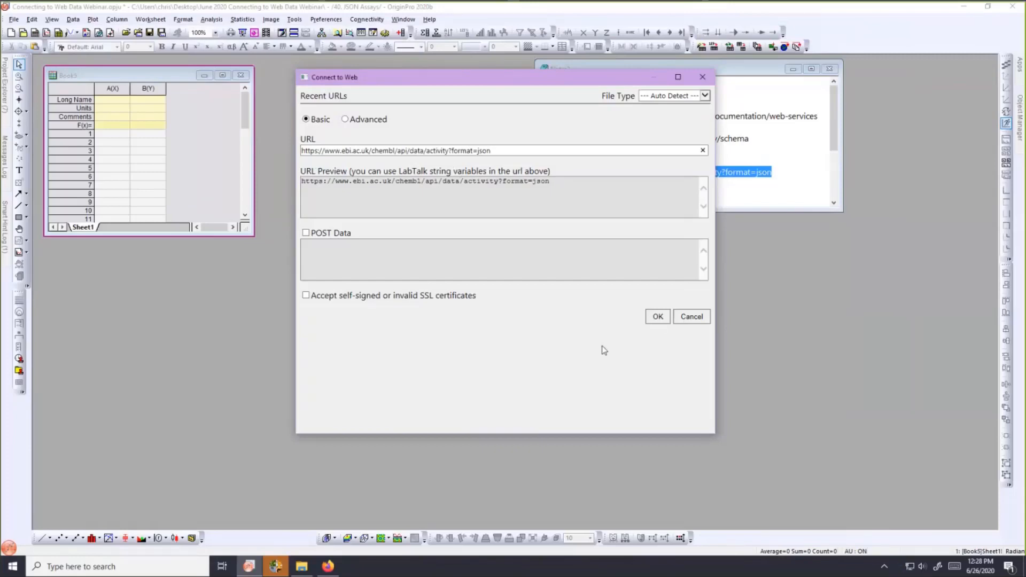
{"action": "left_click", "coordinate": [658, 319]}
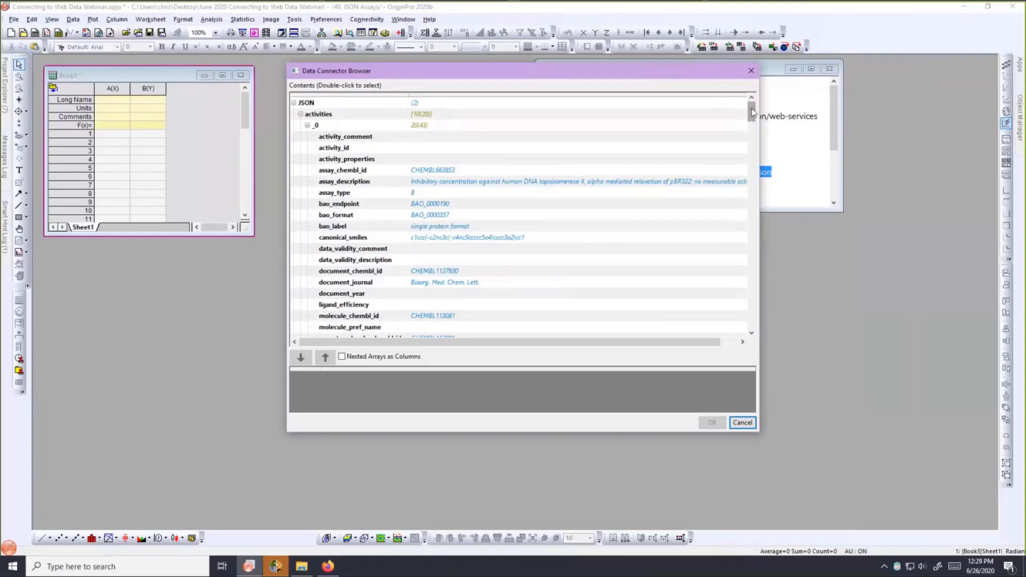
Select the activities node of the JSON tree as the content and import it into the workbook.
{"action": "mouse_move", "coordinate": [752, 110]}
{"action": "left_mouse_down"}
{"action": "mouse_move", "coordinate": [753, 153]}
{"action": "mouse_move", "coordinate": [758, 104]}
{"action": "left_mouse_up"}
{"action": "left_click", "coordinate": [752, 333]}
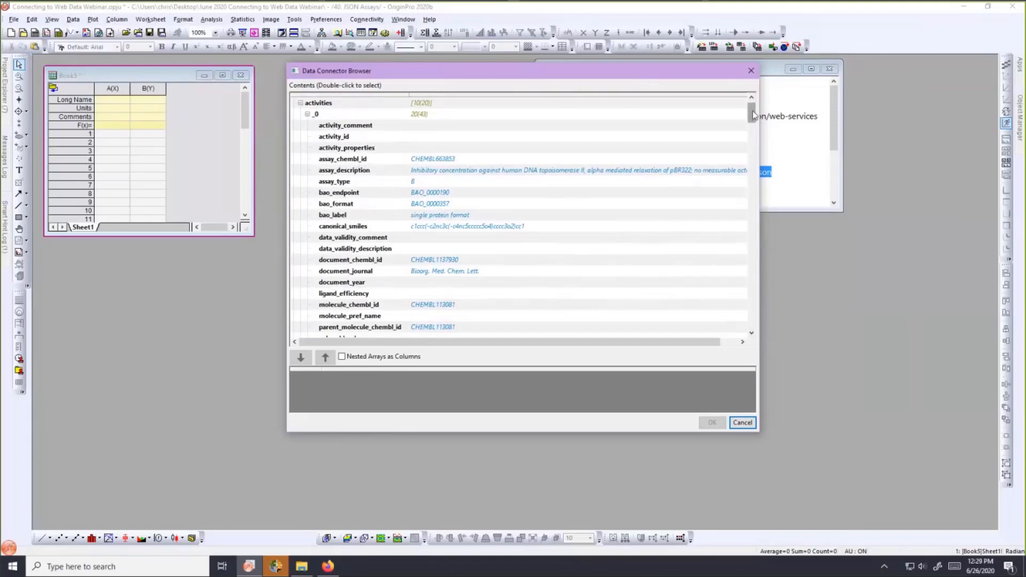
{"action": "scroll", "coordinate": [753, 115], "scroll_direction": "up", "scroll_amount": 1}
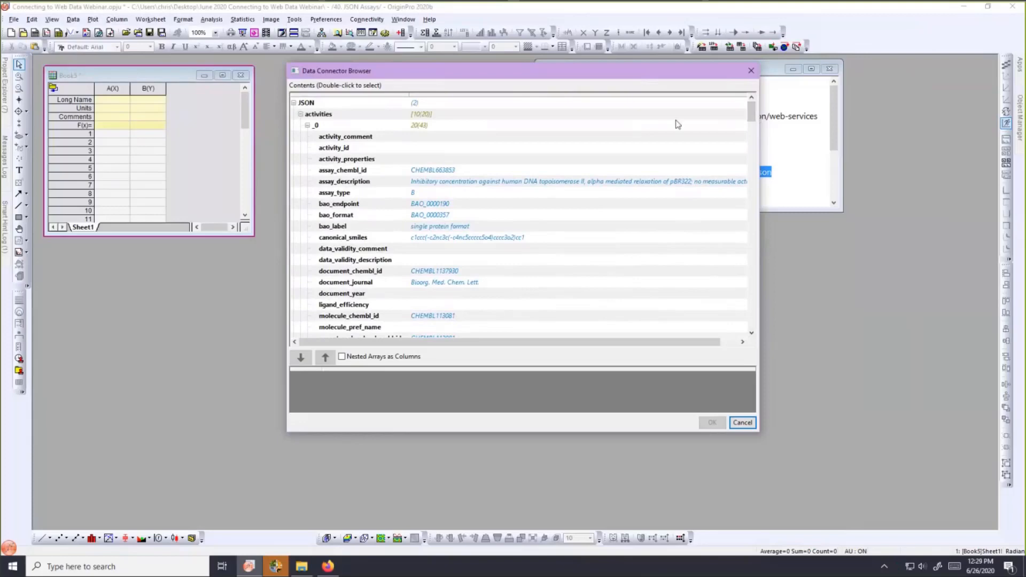
{"action": "left_click", "coordinate": [320, 115]}
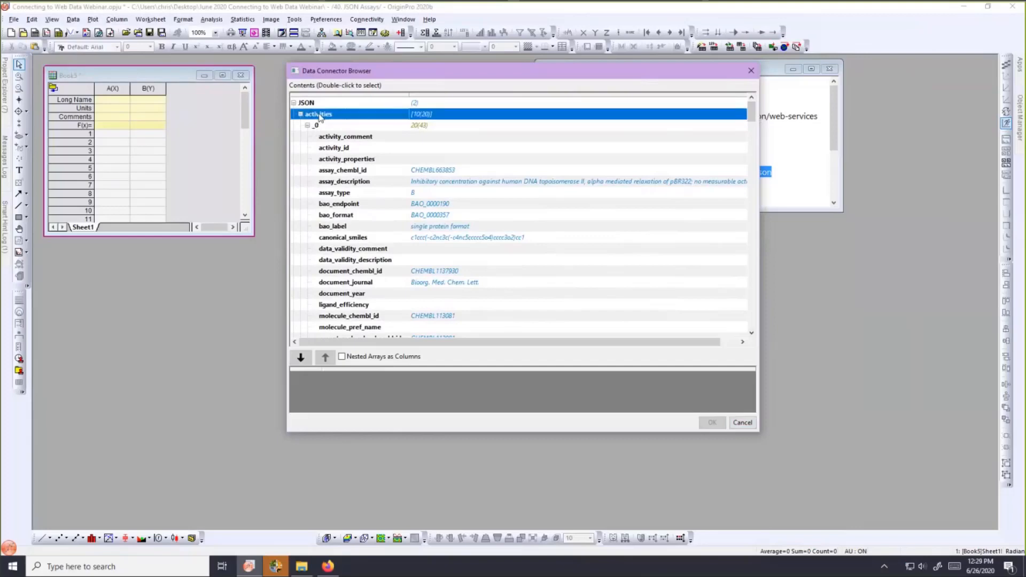
{"action": "double_click", "coordinate": [321, 116]}
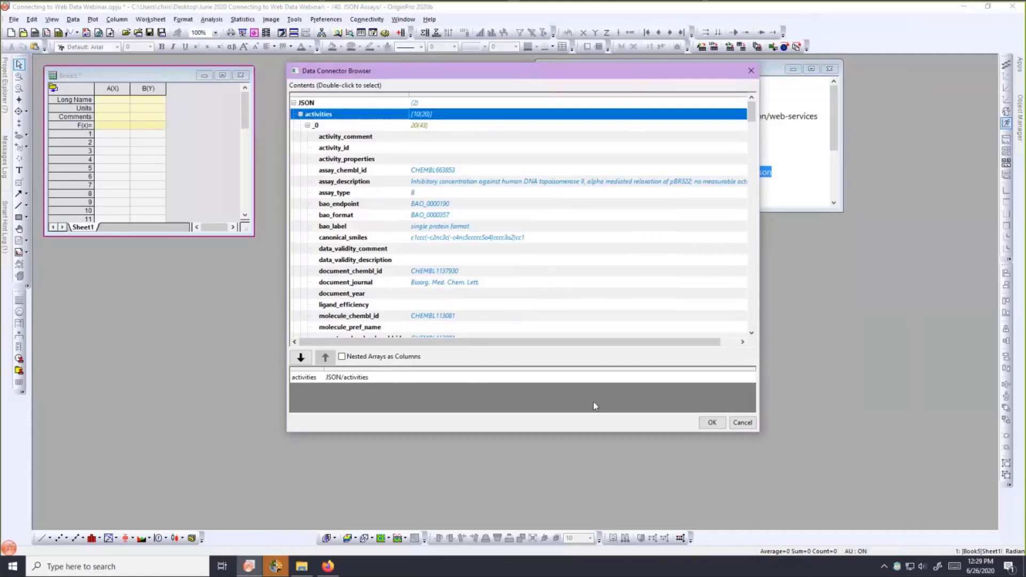
{"action": "left_click", "coordinate": [712, 423]}
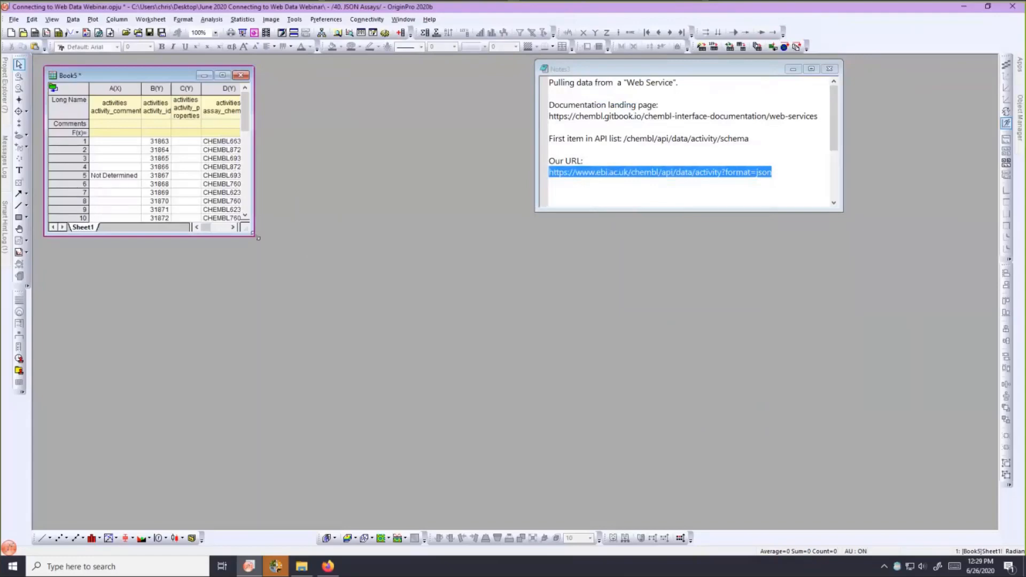
Enlarge the workbook window to show the imported activity columns through canonical_smiles.
{"action": "left_click_drag", "start_coordinate": [253, 235], "coordinate": [439, 353]}
{"action": "left_click_drag", "start_coordinate": [872, 388], "coordinate": [873, 389]}
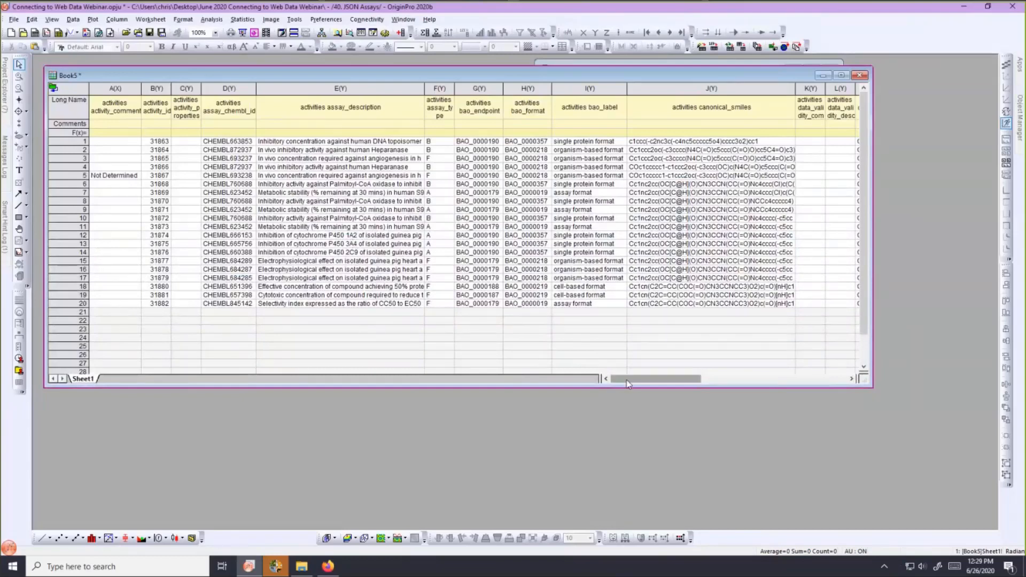
{"action": "mouse_move", "coordinate": [627, 378]}
{"action": "left_mouse_down"}
{"action": "mouse_move", "coordinate": [686, 386]}
{"action": "mouse_move", "coordinate": [625, 380]}
{"action": "left_mouse_up"}
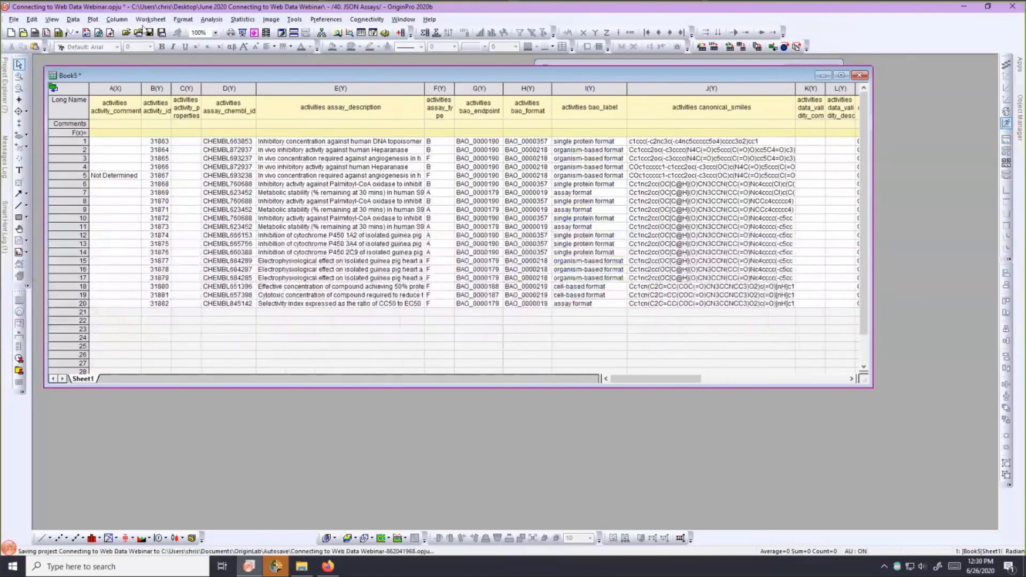
Reopen the content selection of the workbook's data connector to review the selected JSON node, and close it without changes.
{"action": "left_click", "coordinate": [53, 89]}
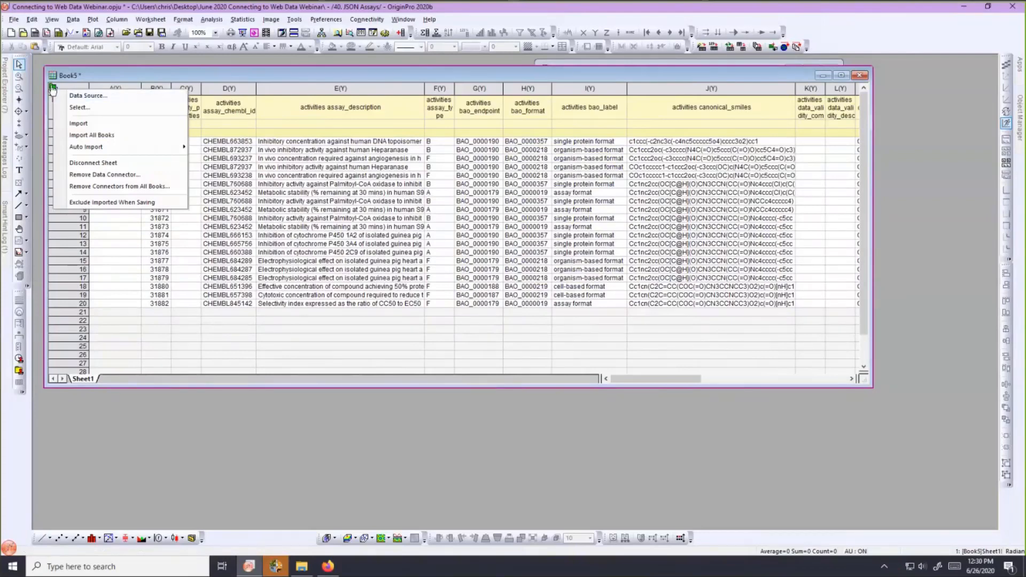
{"action": "left_click", "coordinate": [60, 107]}
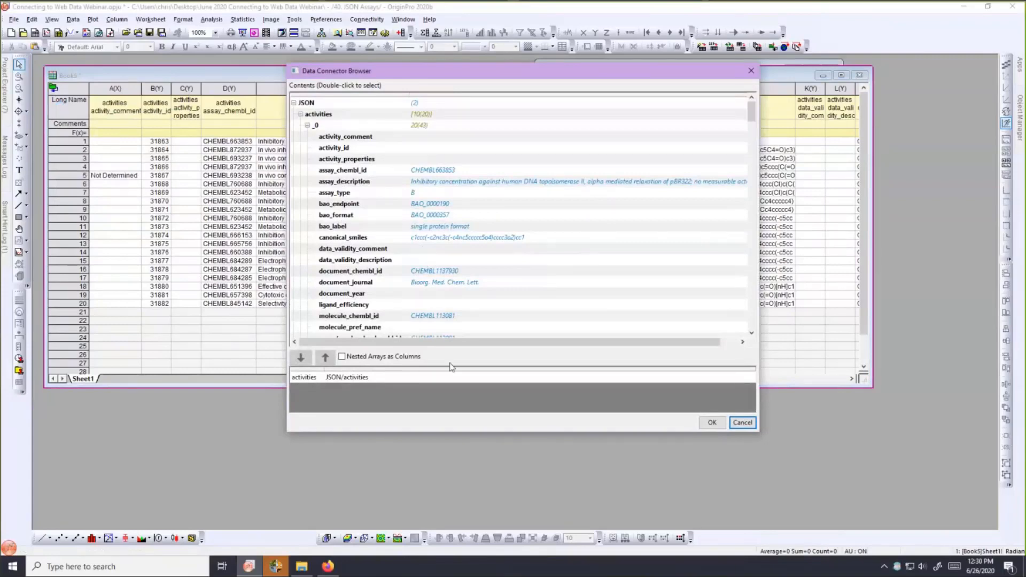
{"action": "left_click", "coordinate": [743, 422]}
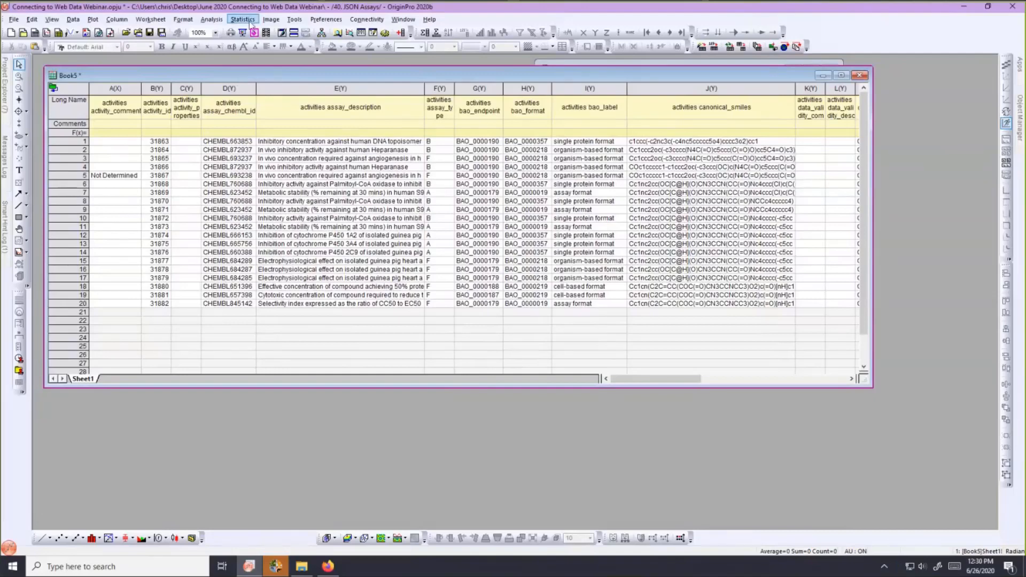
Open the project folder 50. Rearranging Imported Data, enlarge its note and copy the time_series_covid19_confirmed_US.csv URL.
{"action": "mouse_move", "coordinate": [7, 103]}
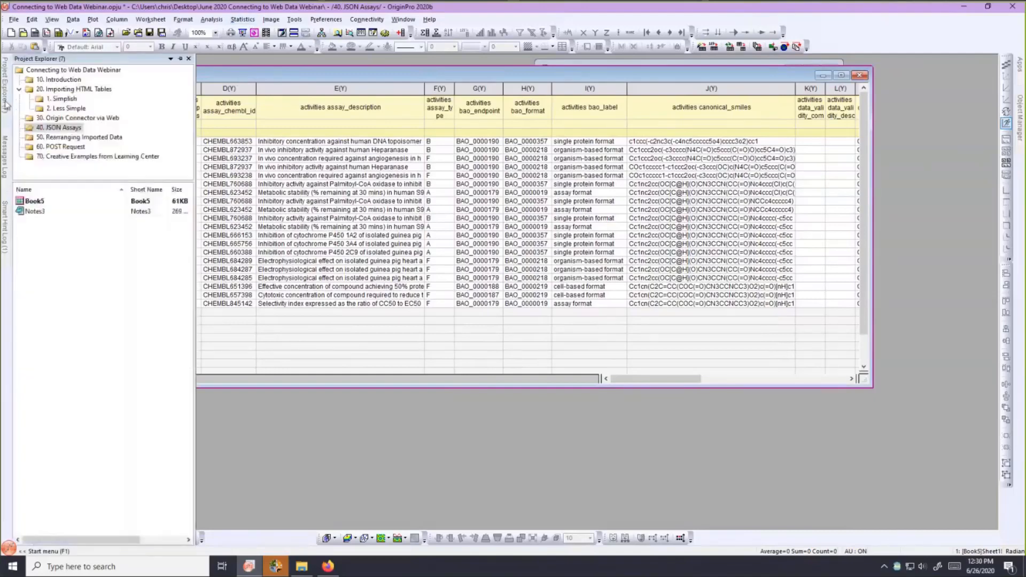
{"action": "left_click", "coordinate": [47, 140]}
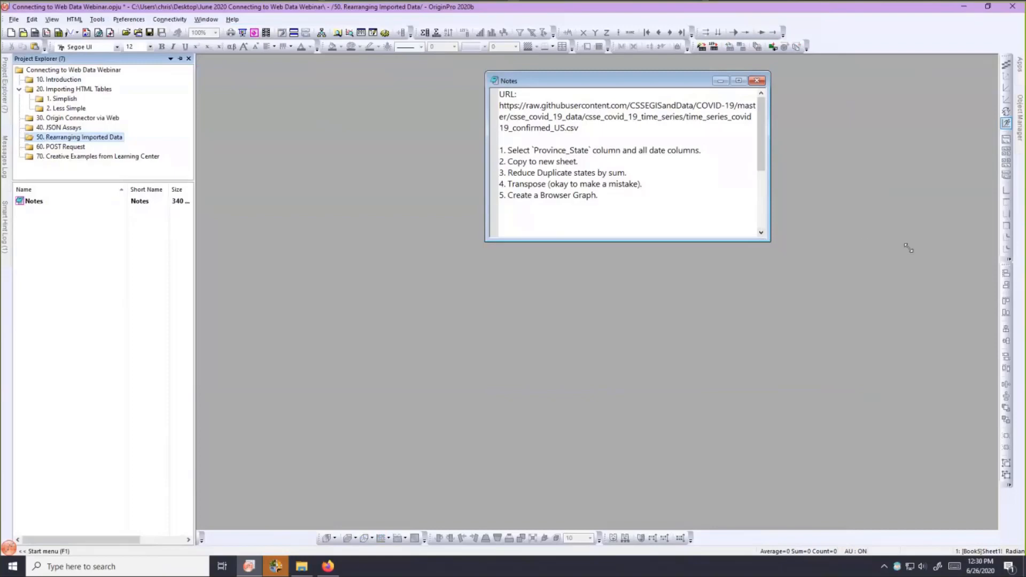
{"action": "left_click_drag", "start_coordinate": [909, 248], "coordinate": [881, 259]}
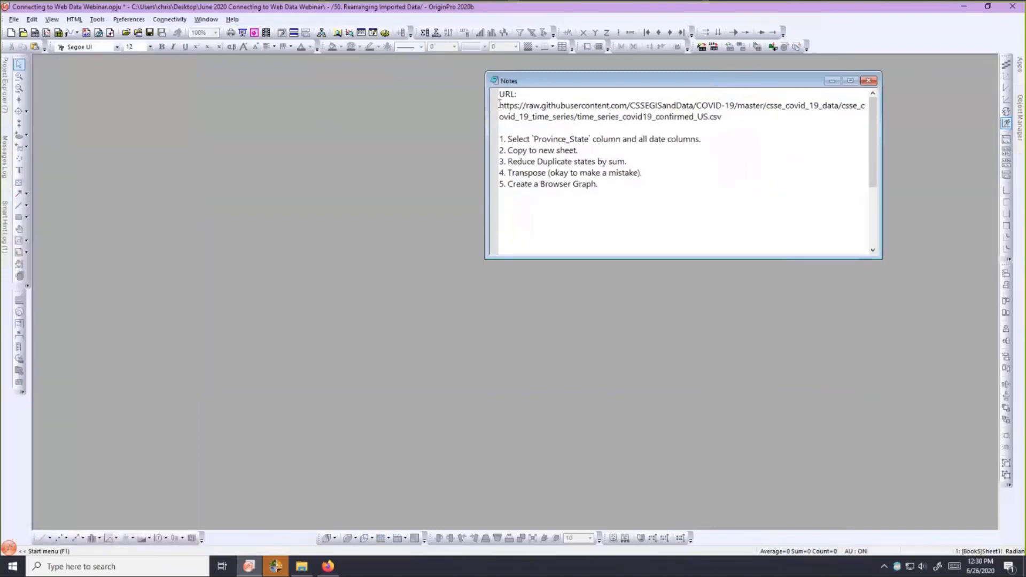
{"action": "left_click_drag", "start_coordinate": [500, 104], "coordinate": [722, 116]}
{"action": "key", "text": "ctrl+c"}
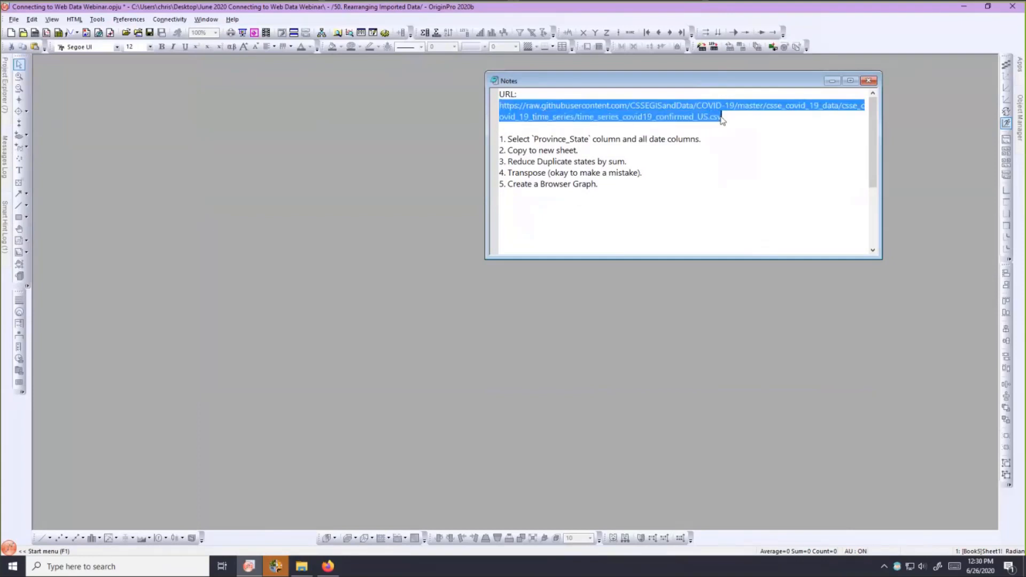
Switch to Firefox and load the copied COVID-19 CSV URL in the current tab.
{"action": "left_click", "coordinate": [328, 566]}
{"action": "left_click", "coordinate": [317, 43]}
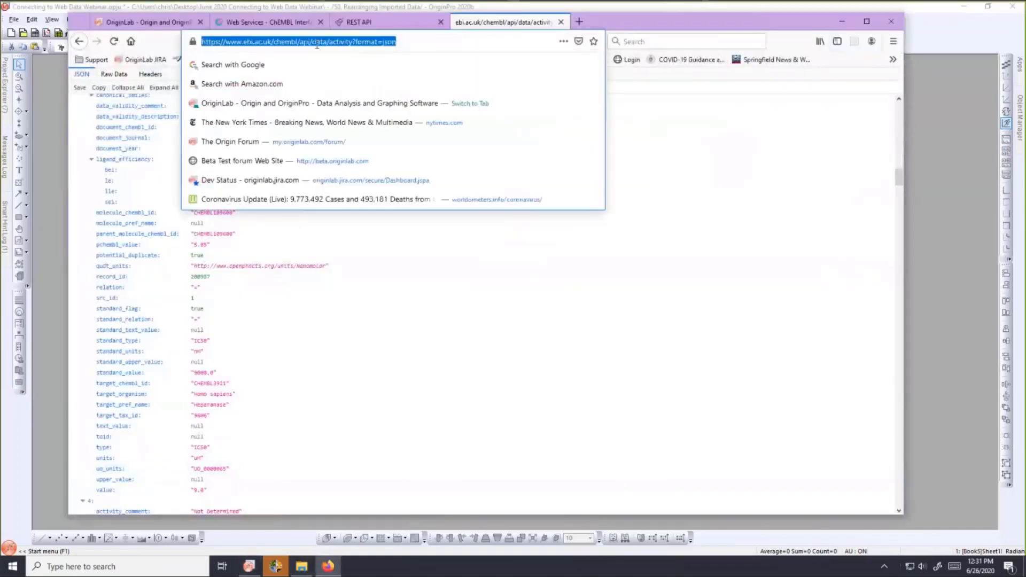
{"action": "key", "text": "ctrl+v"}
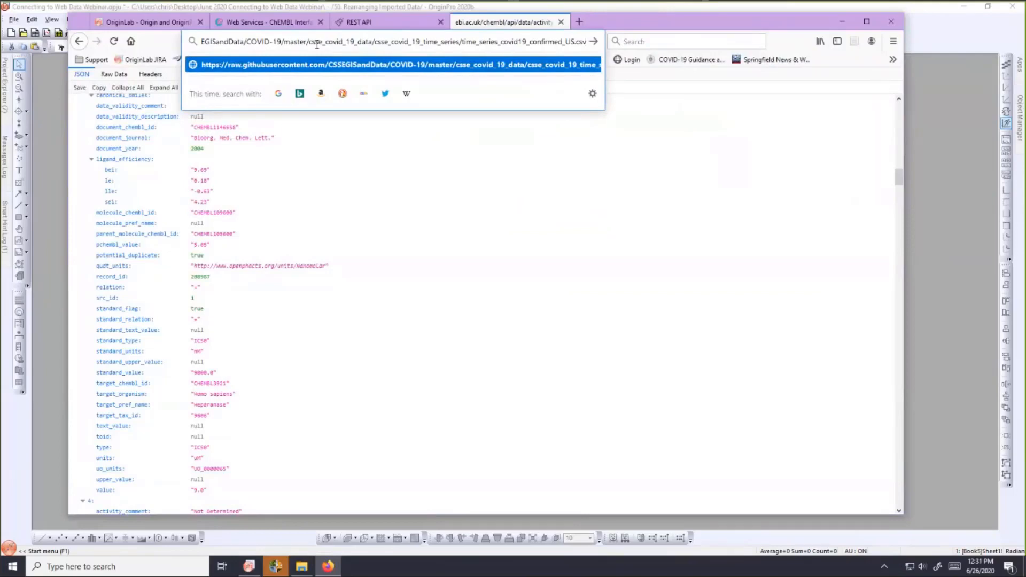
{"action": "key", "text": "Return"}
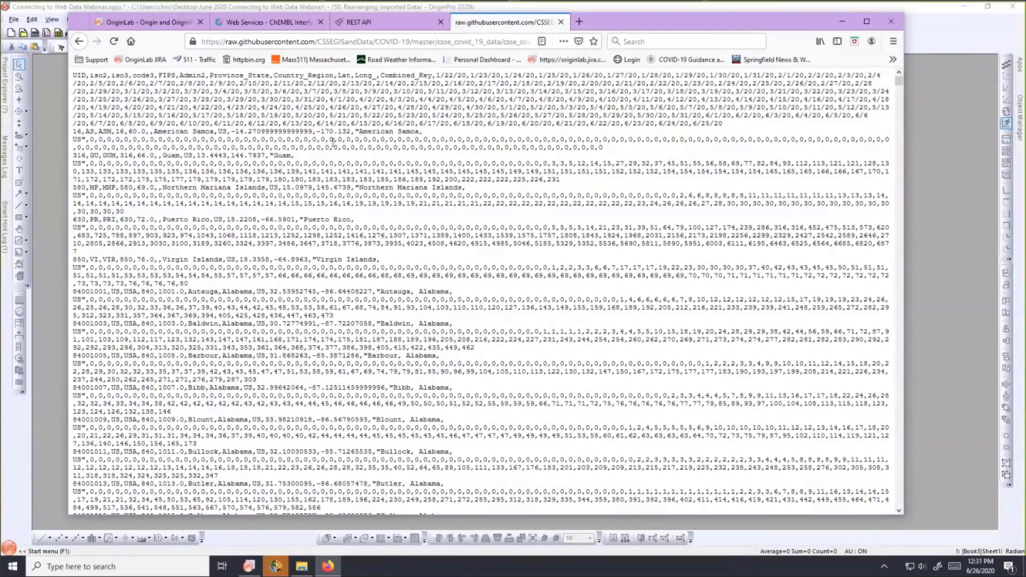
View the page source of the CSV to examine its rows and columns, and return to Origin.
{"action": "right_click", "coordinate": [288, 135]}
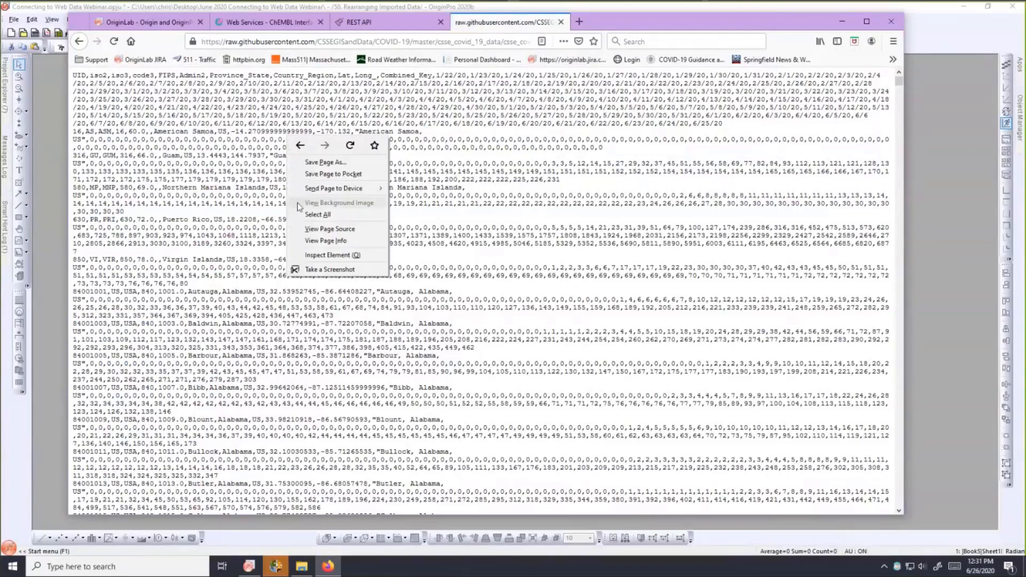
{"action": "left_click", "coordinate": [303, 230]}
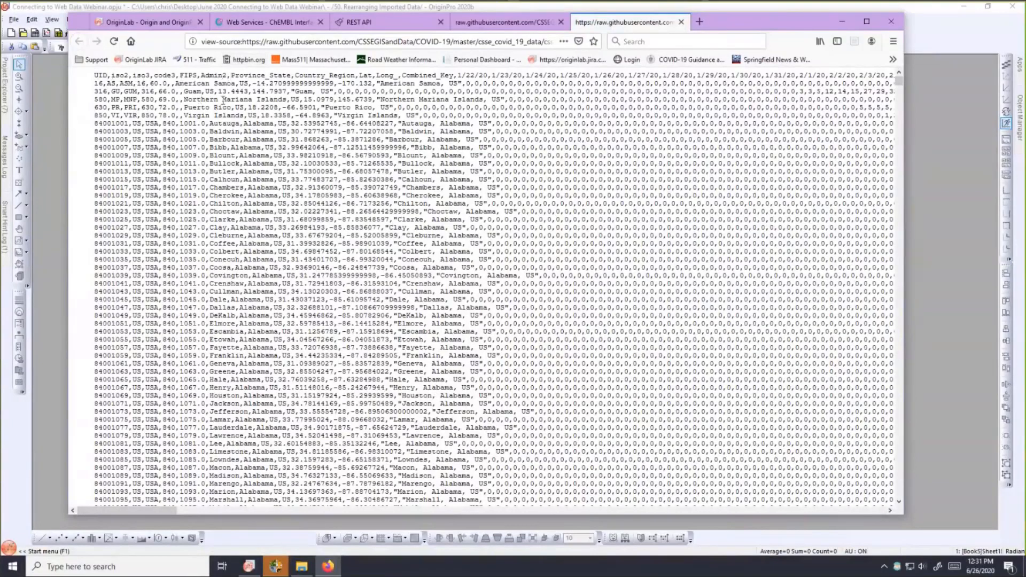
{"action": "left_click", "coordinate": [841, 25]}
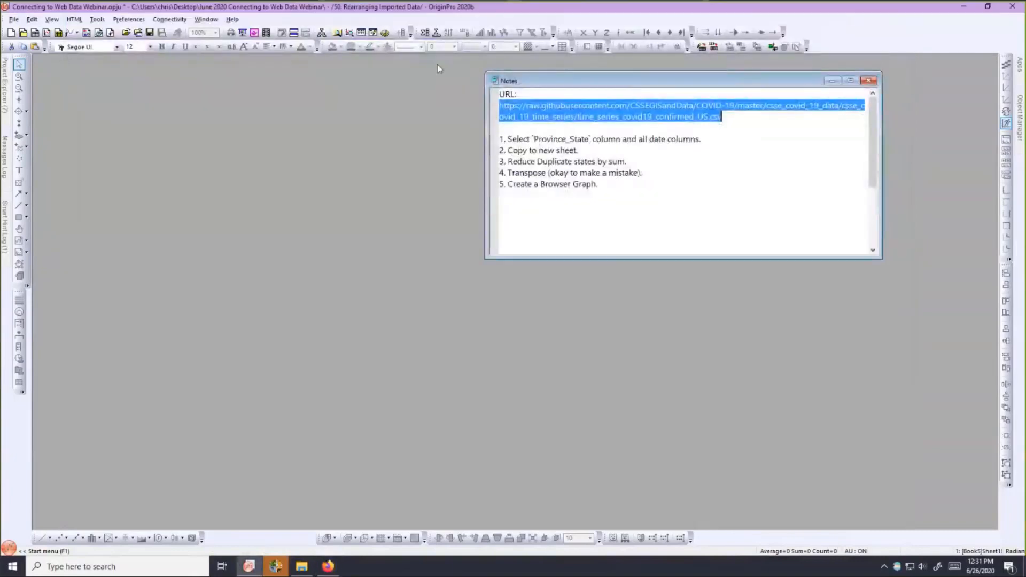
Create a new workbook and import the copied time_series_covid19_confirmed_US.csv web URL, accepting the CSV options with Data has column name enabled.
{"action": "left_click", "coordinate": [35, 33]}
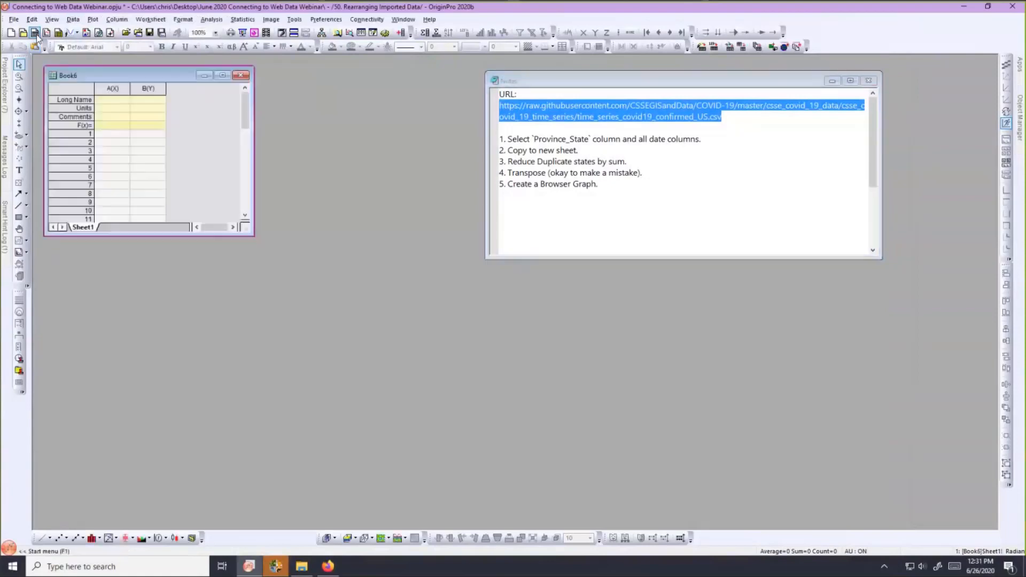
{"action": "left_click", "coordinate": [73, 19]}
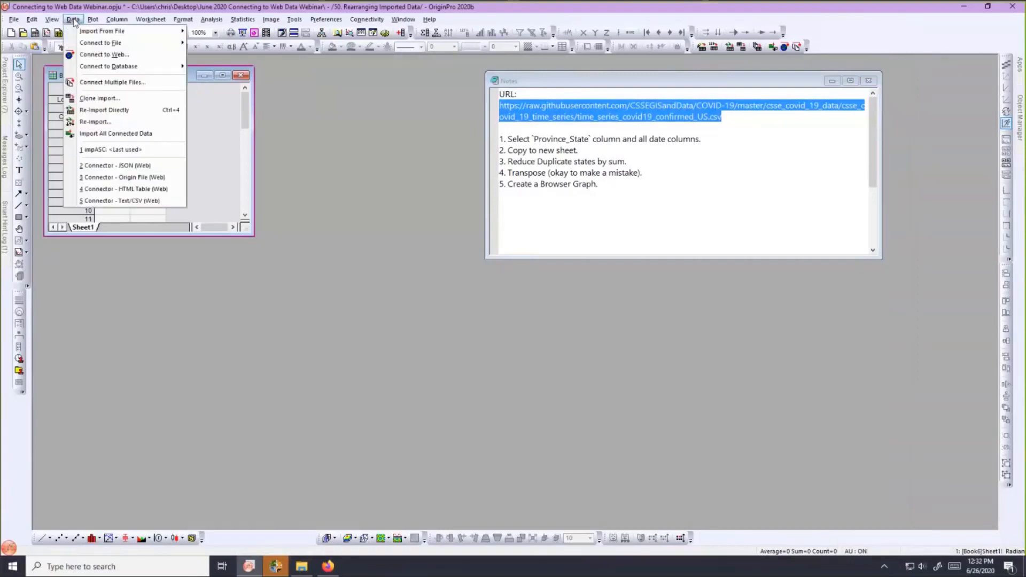
{"action": "left_click", "coordinate": [86, 54]}
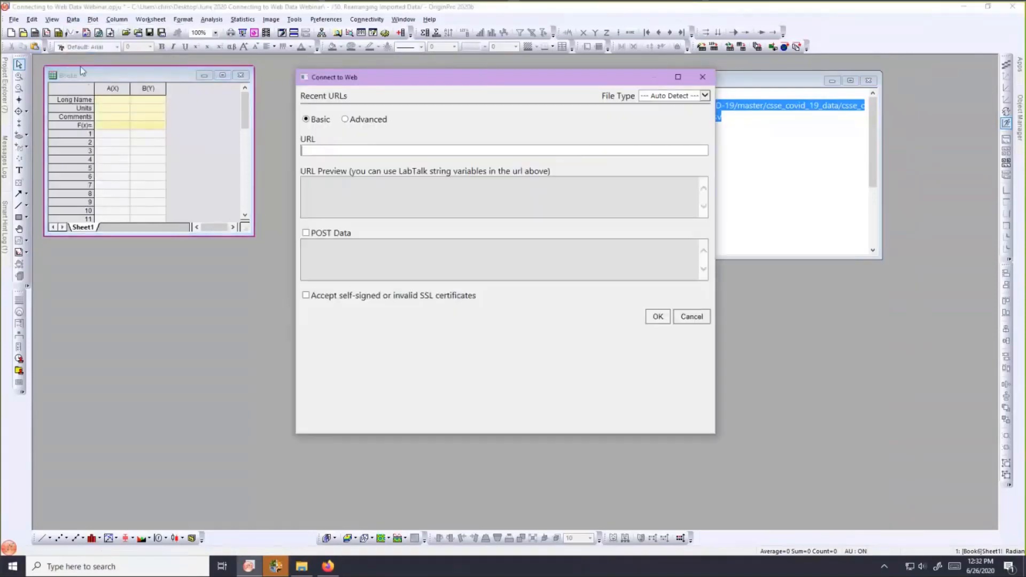
{"action": "key", "text": "ctrl+v"}
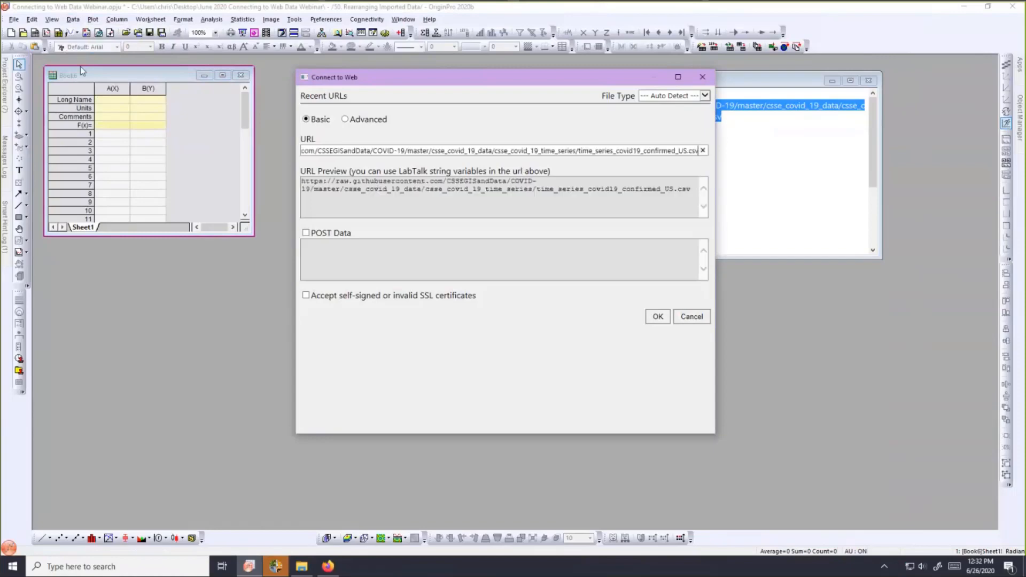
{"action": "left_click", "coordinate": [658, 317]}
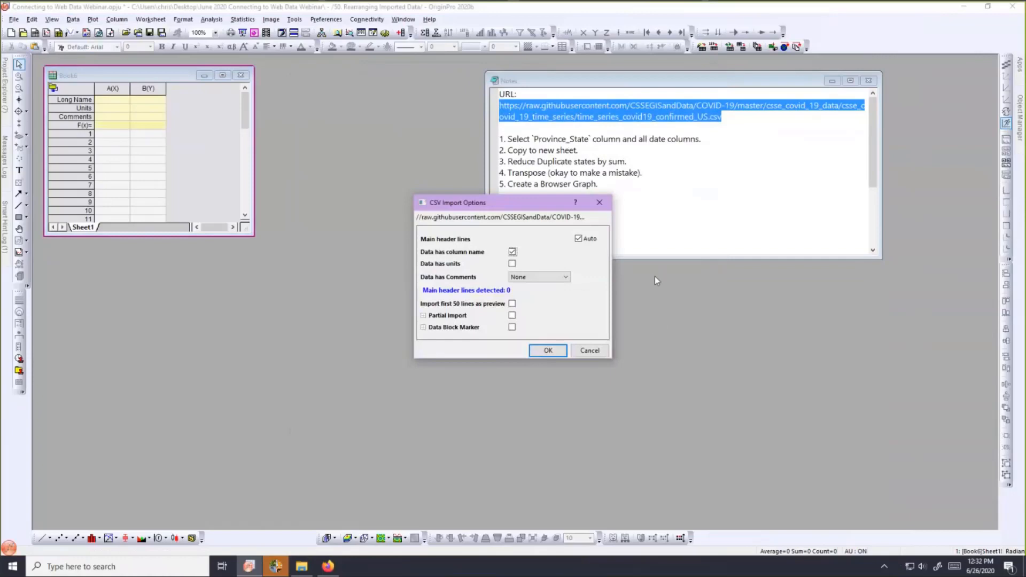
{"action": "left_click_drag", "start_coordinate": [529, 201], "coordinate": [435, 122]}
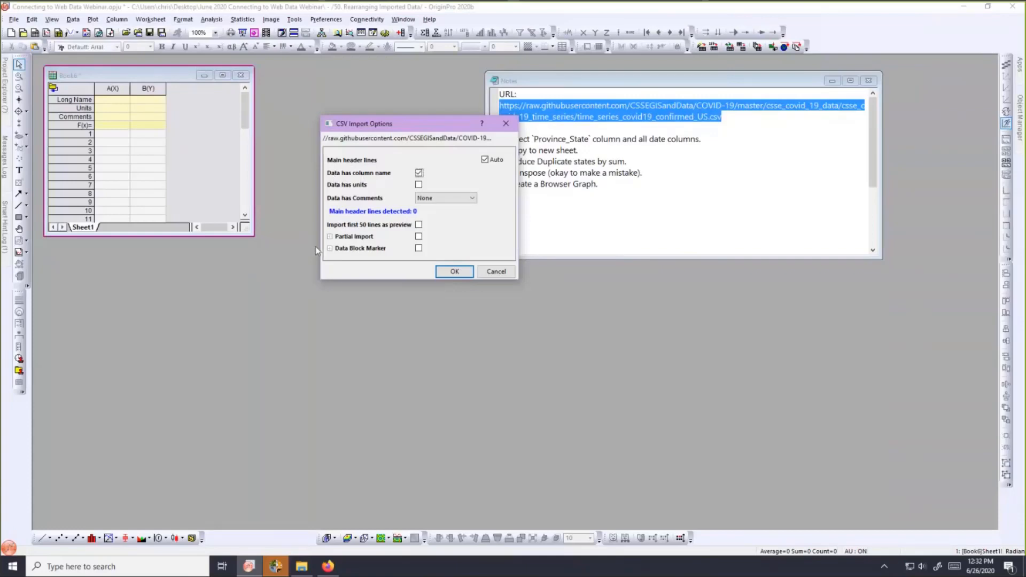
{"action": "left_click", "coordinate": [439, 271]}
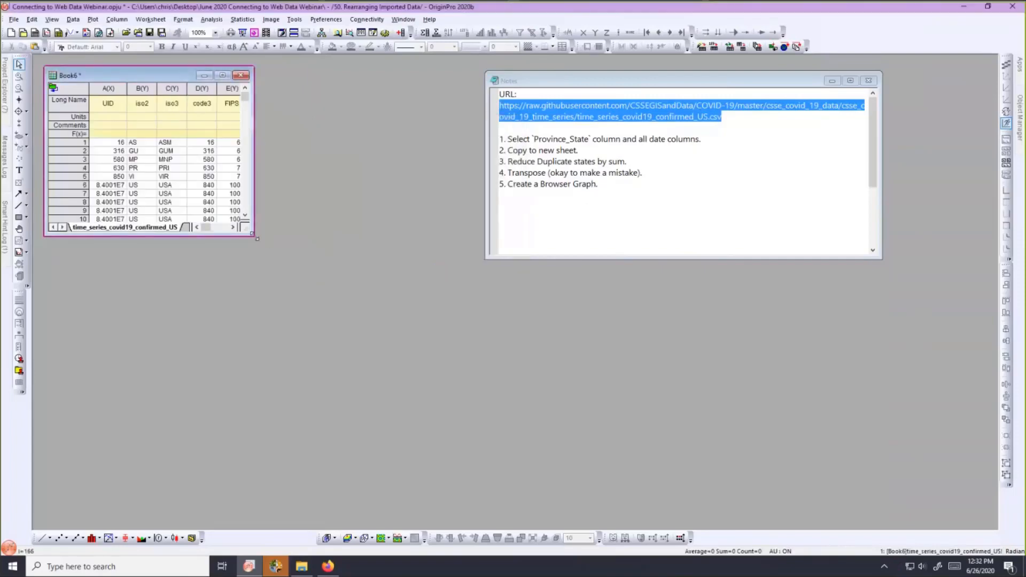
Enlarge the Book6 workbook window and remove its data connector, accepting the effect on all destination sheets.
{"action": "left_click_drag", "start_coordinate": [252, 234], "coordinate": [714, 467]}
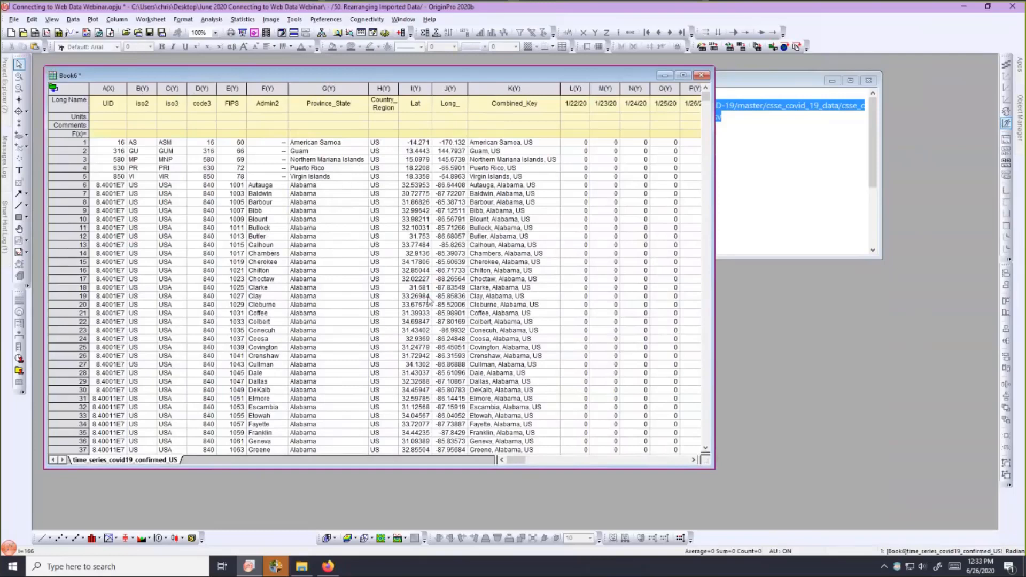
{"action": "mouse_move", "coordinate": [516, 464]}
{"action": "left_mouse_down"}
{"action": "mouse_move", "coordinate": [644, 462]}
{"action": "mouse_move", "coordinate": [507, 464]}
{"action": "left_mouse_up"}
{"action": "left_click", "coordinate": [488, 211]}
{"action": "left_click", "coordinate": [482, 195]}
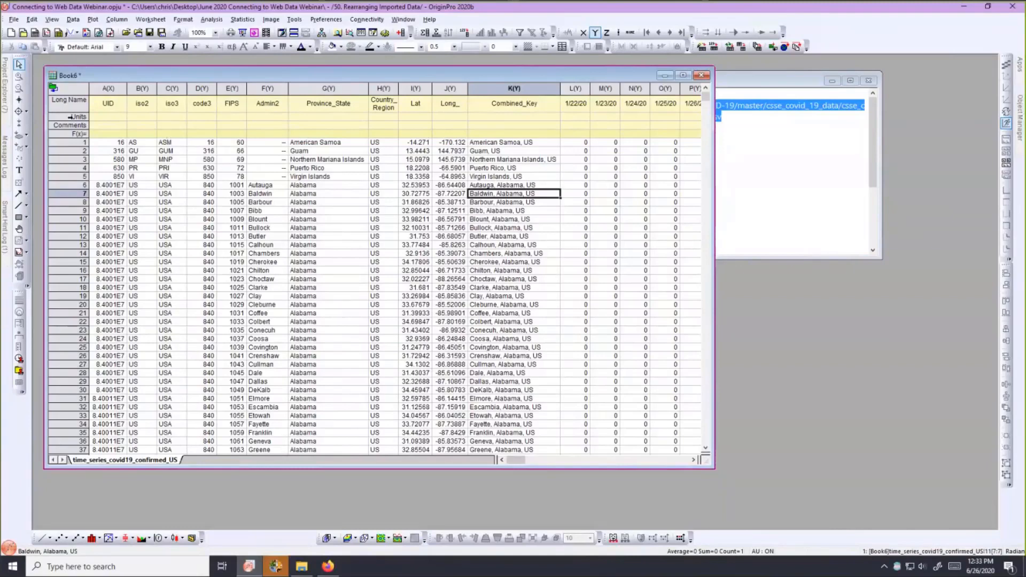
{"action": "left_click", "coordinate": [54, 89]}
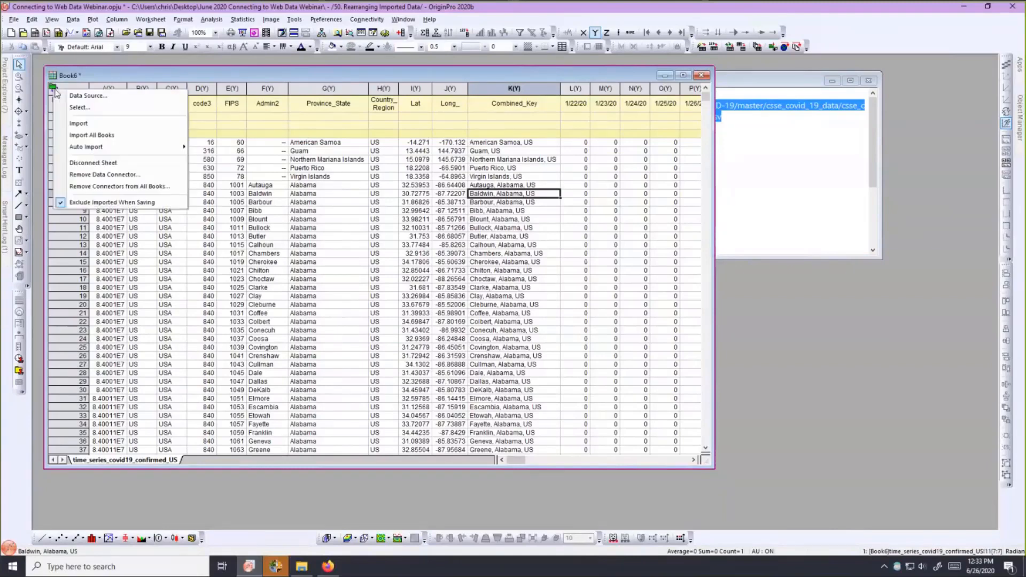
{"action": "left_click", "coordinate": [64, 174]}
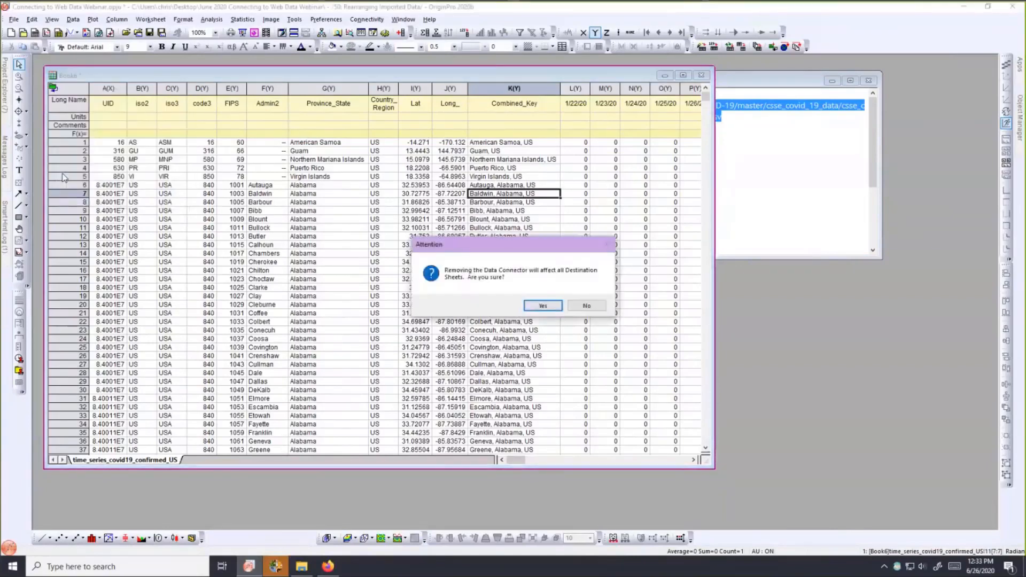
{"action": "left_click", "coordinate": [533, 309]}
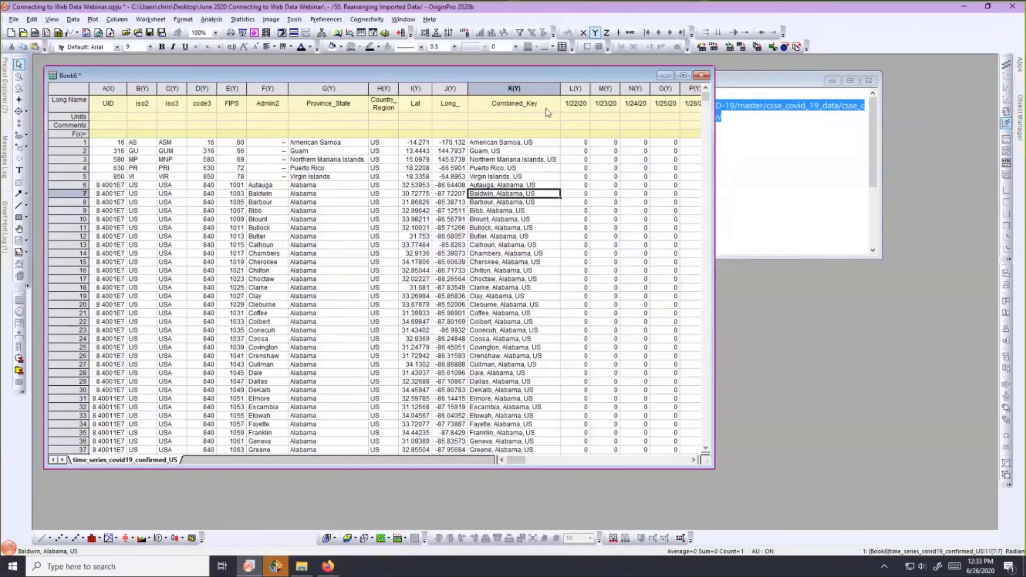
Delete the columns UID through Admin2 and Country_Region through Combined_Key, keeping Province_State and the date columns.
{"action": "left_click", "coordinate": [100, 90]}
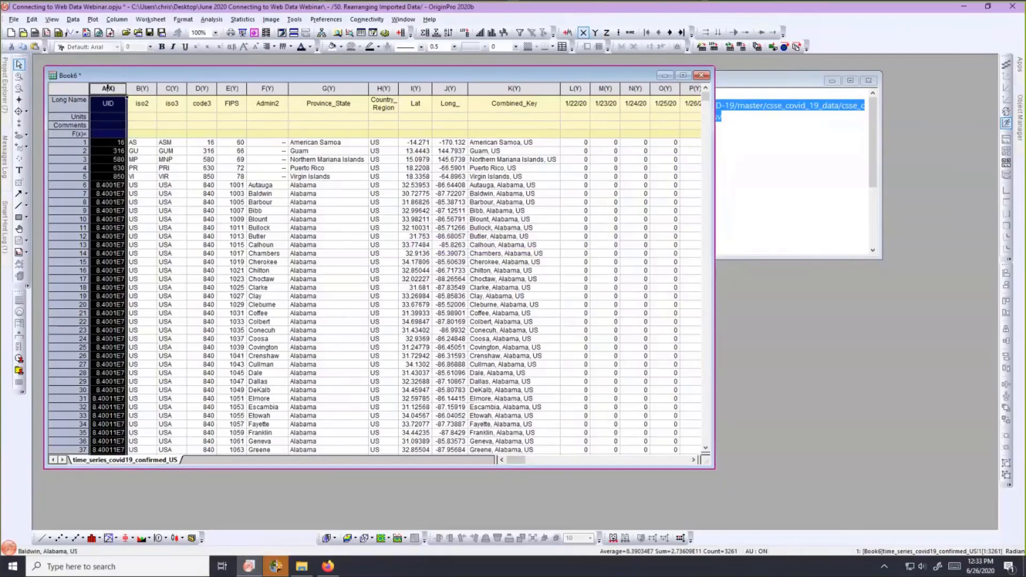
{"action": "left_click_drag", "start_coordinate": [127, 89], "coordinate": [263, 90]}
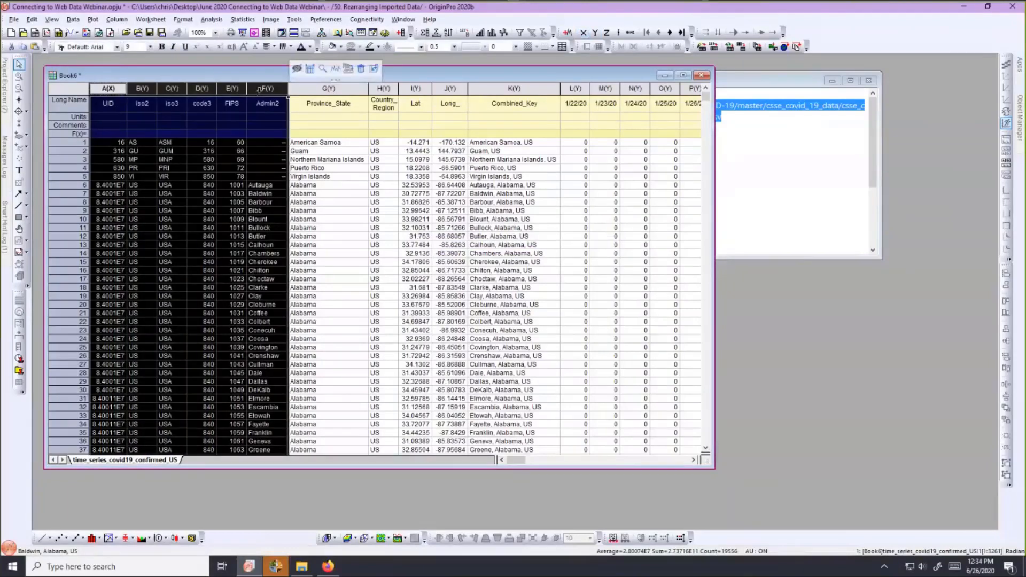
{"action": "right_click", "coordinate": [263, 92]}
{"action": "left_click", "coordinate": [278, 165]}
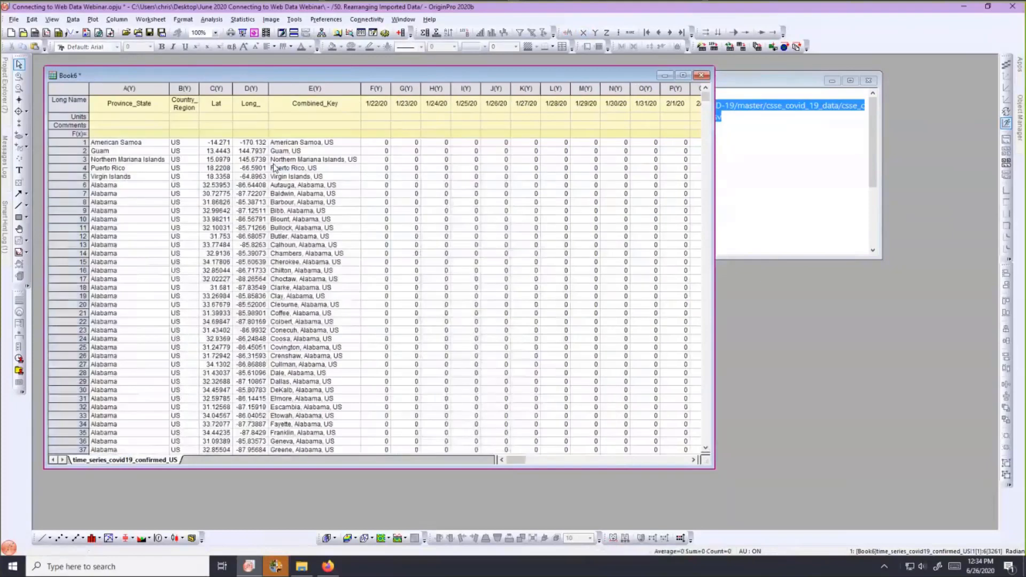
{"action": "left_click_drag", "start_coordinate": [185, 89], "coordinate": [295, 89]}
{"action": "right_click", "coordinate": [295, 89]}
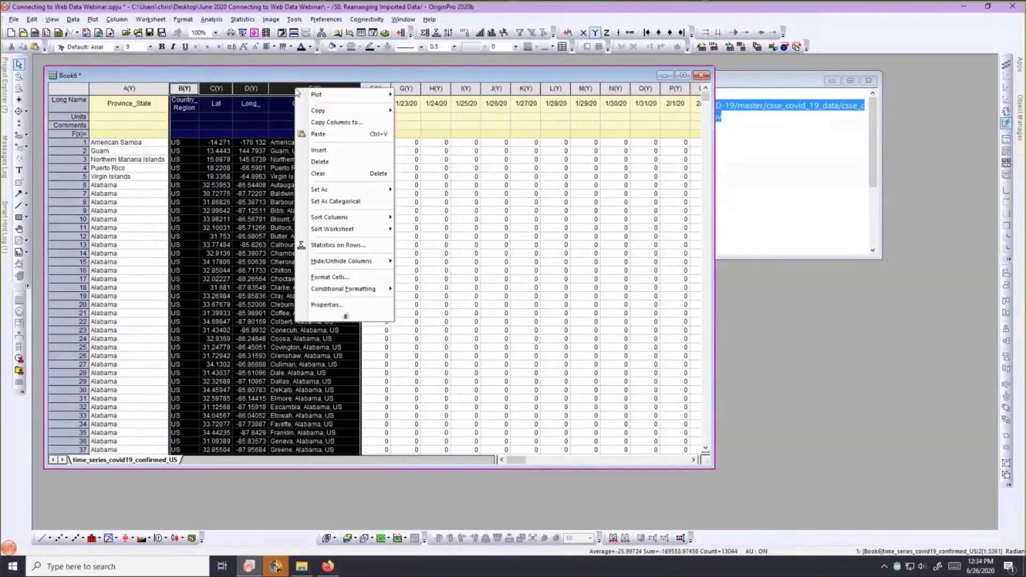
{"action": "left_click", "coordinate": [320, 162]}
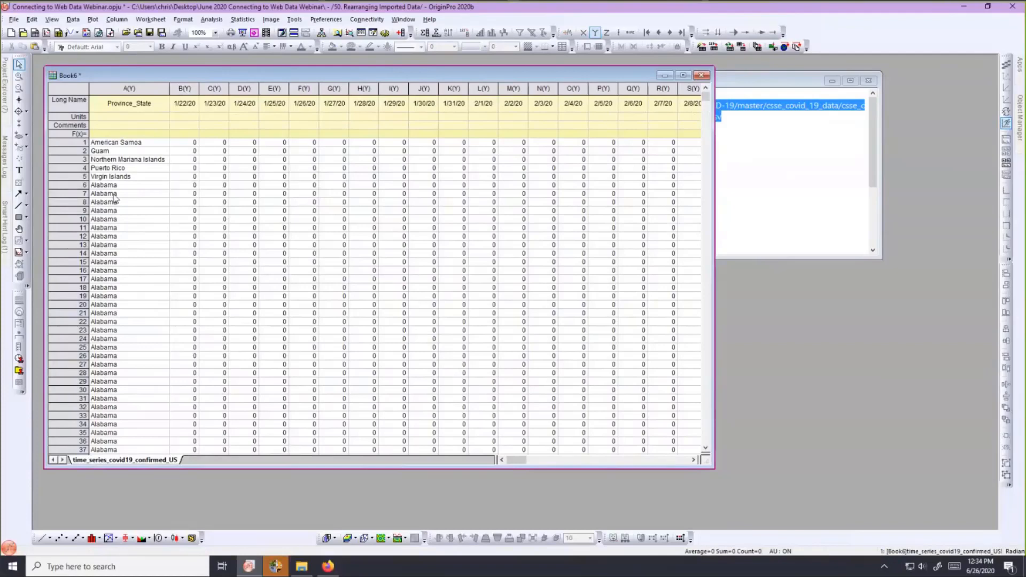
Combine the duplicated rows using Province_State as the reference column, merging duplications by Sum and outputting to the input sheet.
{"action": "scroll", "coordinate": [114, 198], "scroll_direction": "down", "scroll_amount": 12}
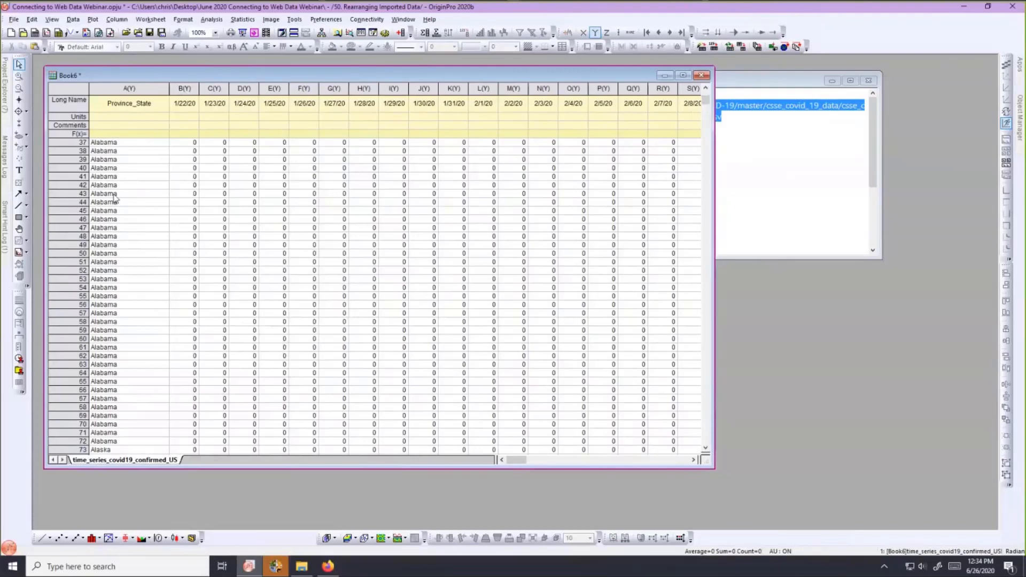
{"action": "scroll", "coordinate": [113, 198], "scroll_direction": "up", "scroll_amount": 12}
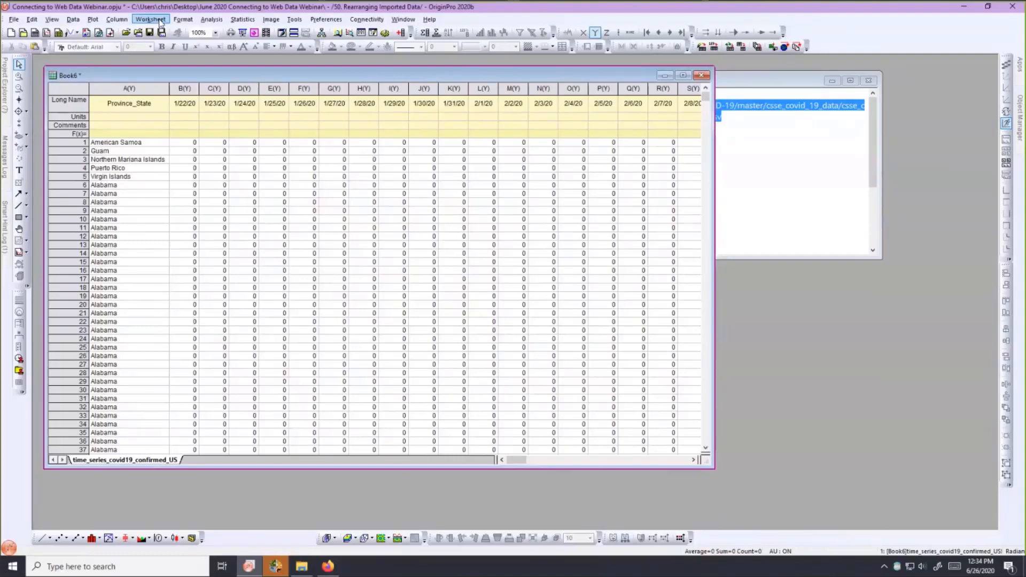
{"action": "left_click", "coordinate": [160, 21]}
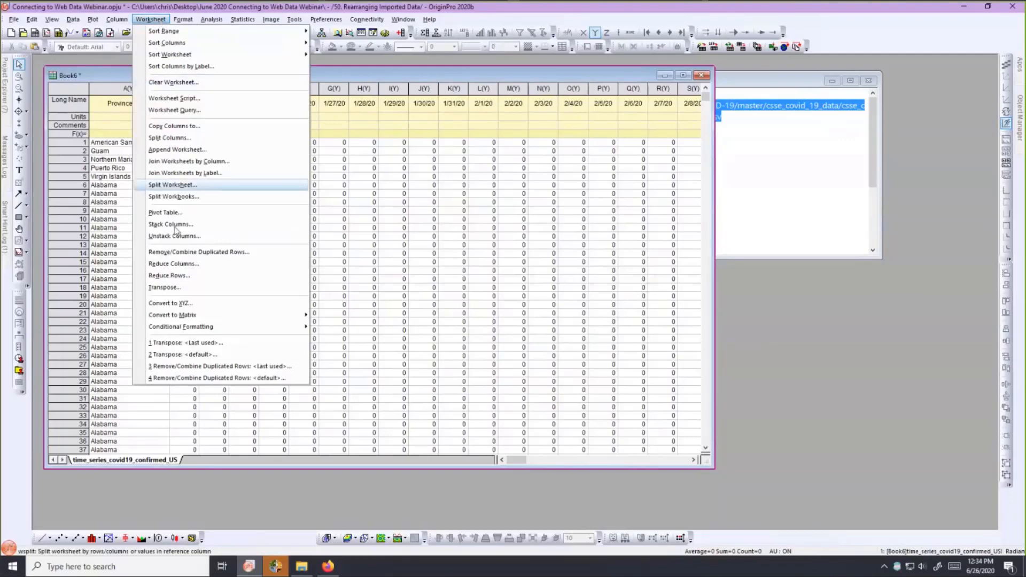
{"action": "left_click", "coordinate": [158, 253]}
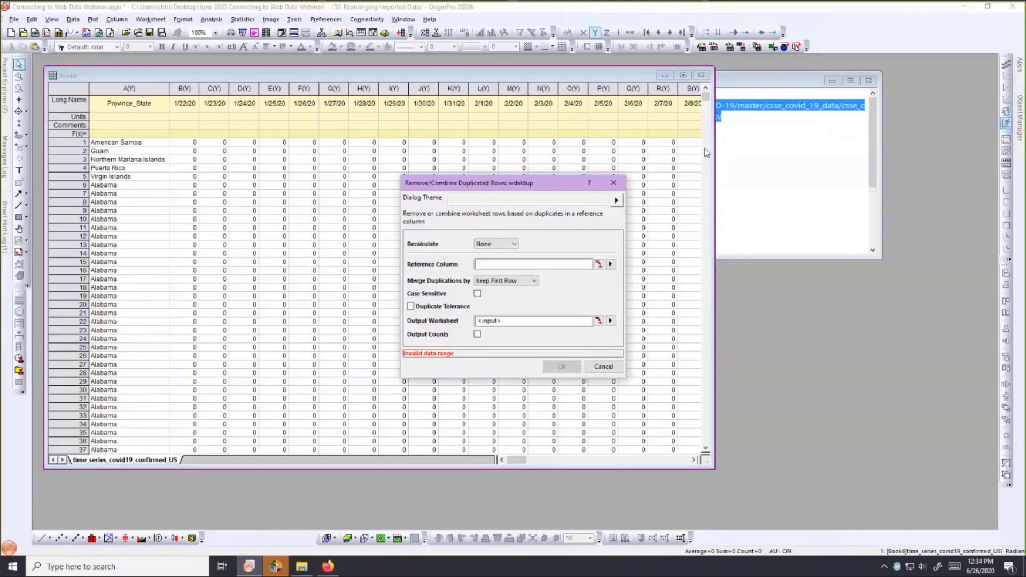
{"action": "left_click_drag", "start_coordinate": [481, 182], "coordinate": [704, 148]}
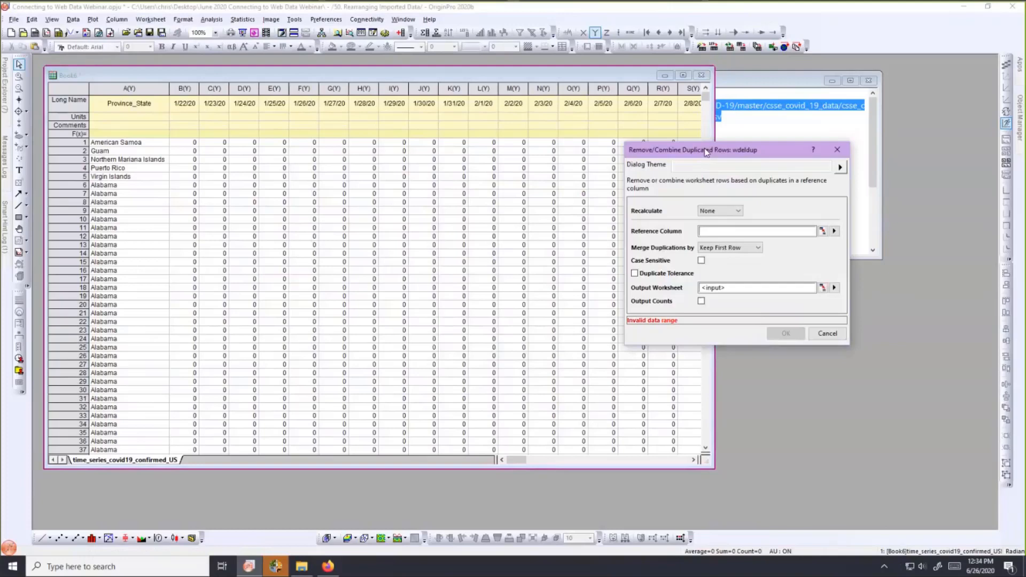
{"action": "left_click", "coordinate": [835, 231]}
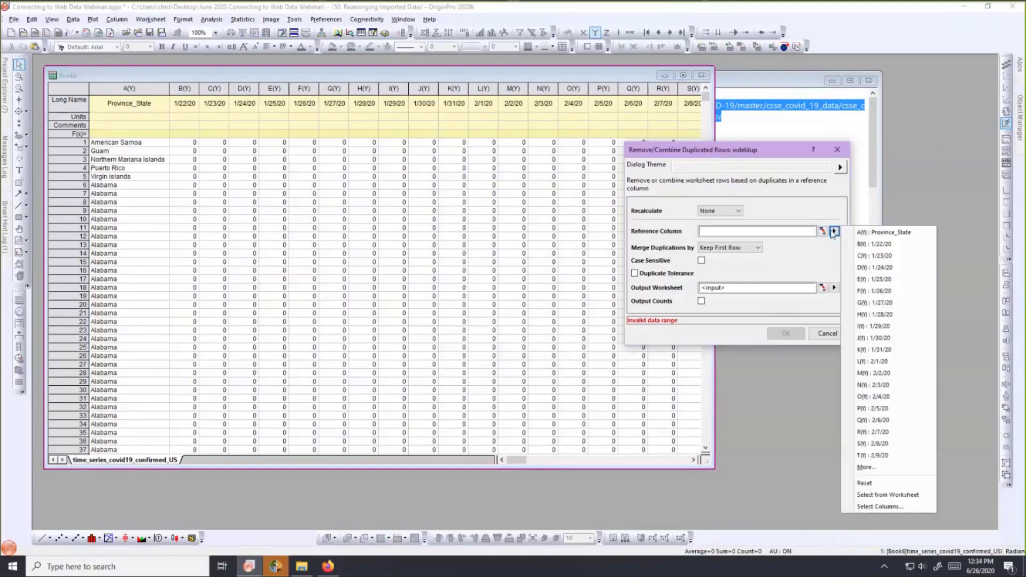
{"action": "left_click", "coordinate": [865, 232]}
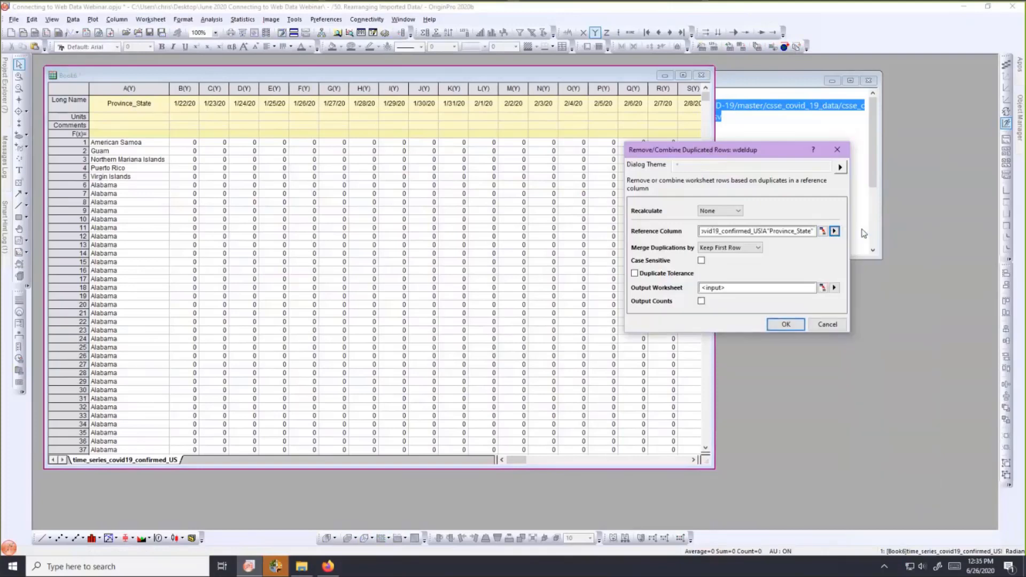
{"action": "left_click", "coordinate": [759, 249]}
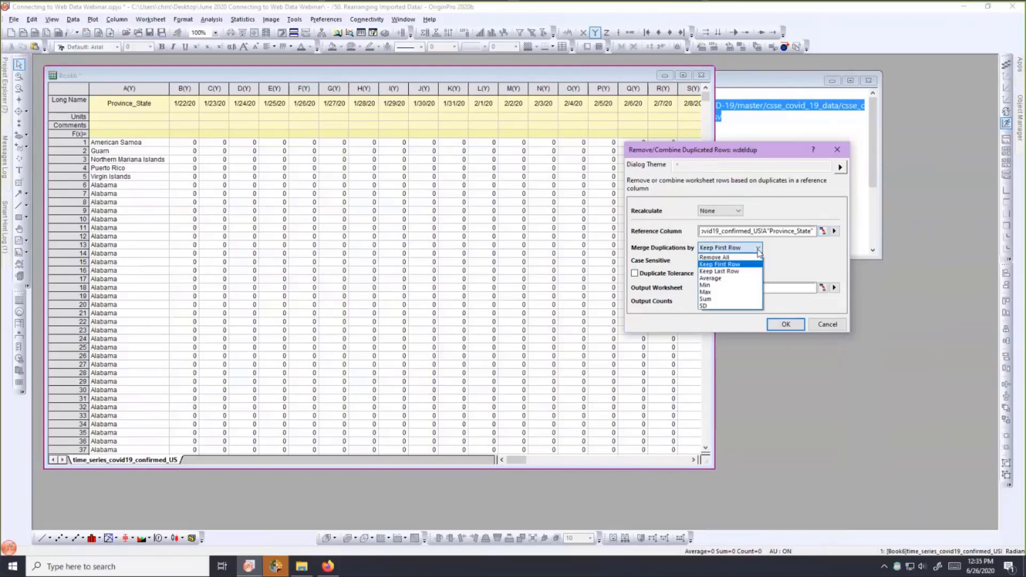
{"action": "left_click", "coordinate": [716, 299]}
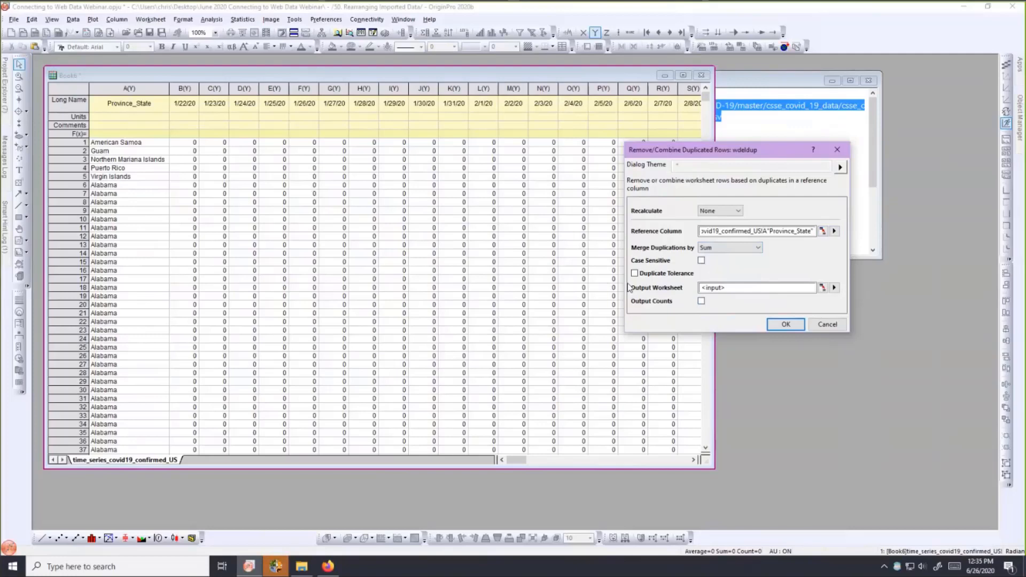
{"action": "left_click", "coordinate": [834, 288]}
{"action": "left_click", "coordinate": [802, 303]}
{"action": "left_click", "coordinate": [773, 326]}
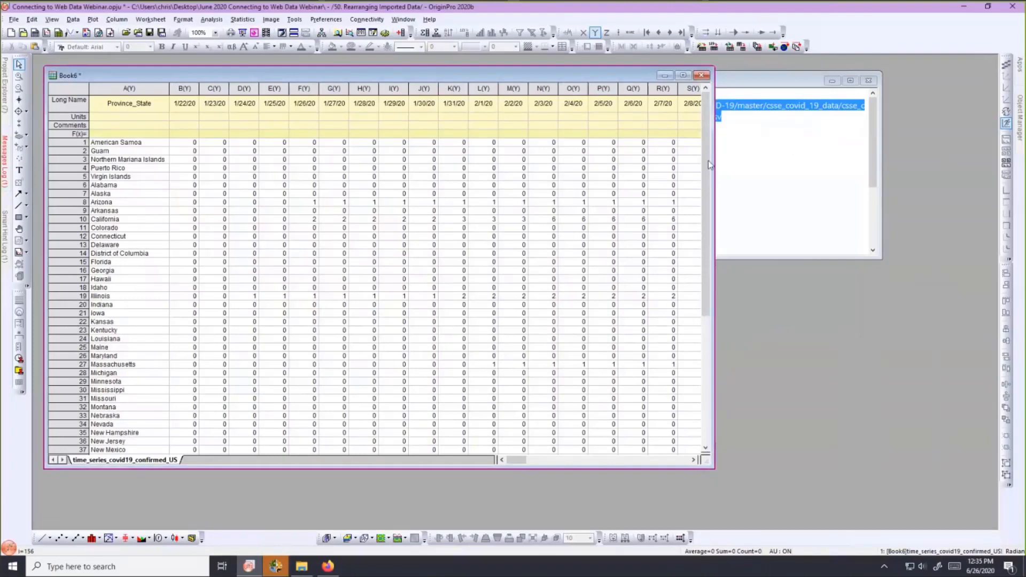
Transpose the summed worksheet into a new sheet, exchanging labels with data, with Label Type Long Name and Data set to First Column.
{"action": "mouse_move", "coordinate": [709, 161]}
{"action": "left_mouse_down"}
{"action": "mouse_move", "coordinate": [698, 307]}
{"action": "mouse_move", "coordinate": [702, 160]}
{"action": "left_mouse_up"}
{"action": "left_click_drag", "start_coordinate": [520, 464], "coordinate": [505, 444]}
{"action": "left_click_drag", "start_coordinate": [175, 72], "coordinate": [170, 68]}
{"action": "left_click", "coordinate": [151, 20]}
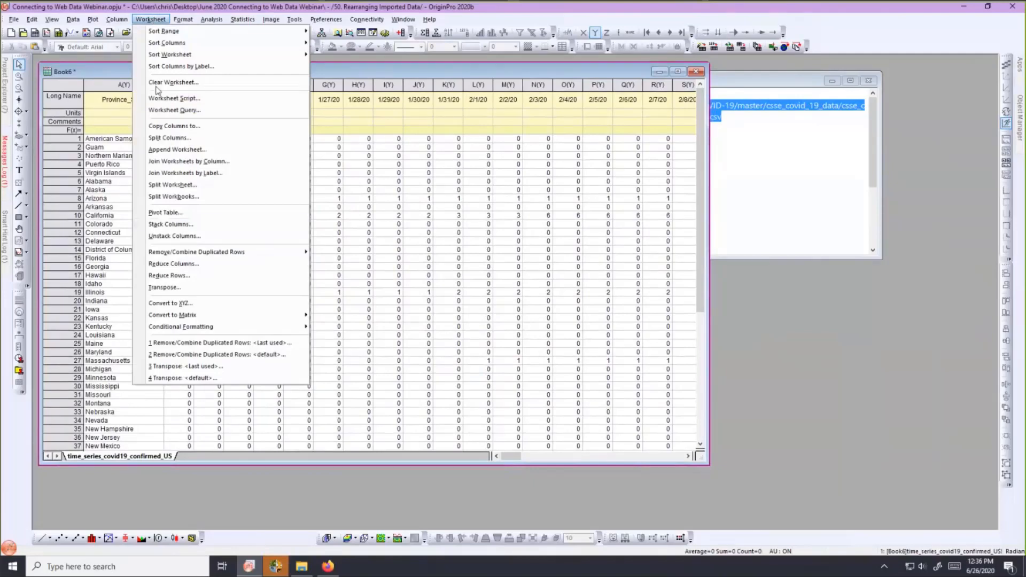
{"action": "left_click", "coordinate": [160, 288]}
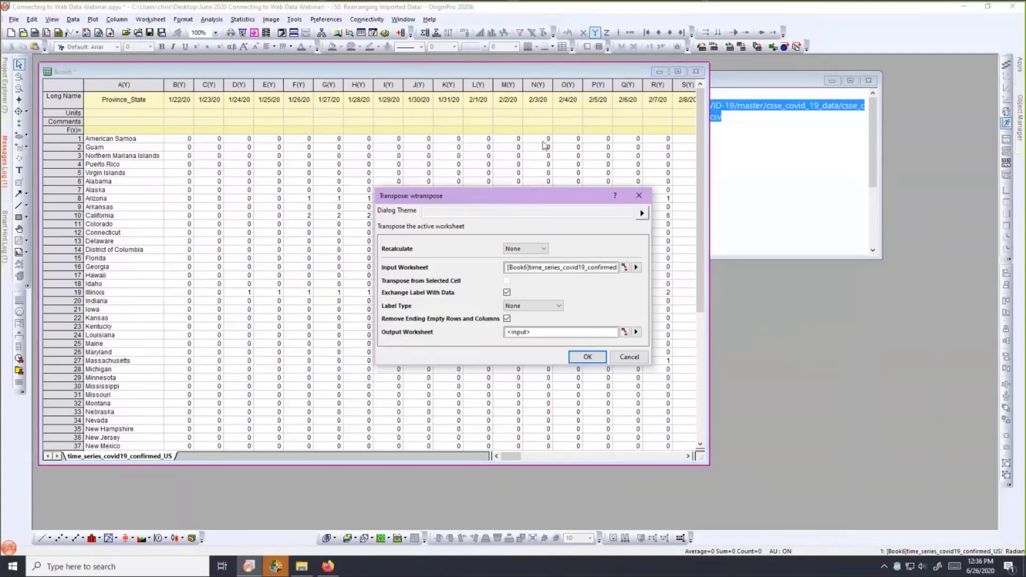
{"action": "left_click_drag", "start_coordinate": [467, 195], "coordinate": [543, 141]}
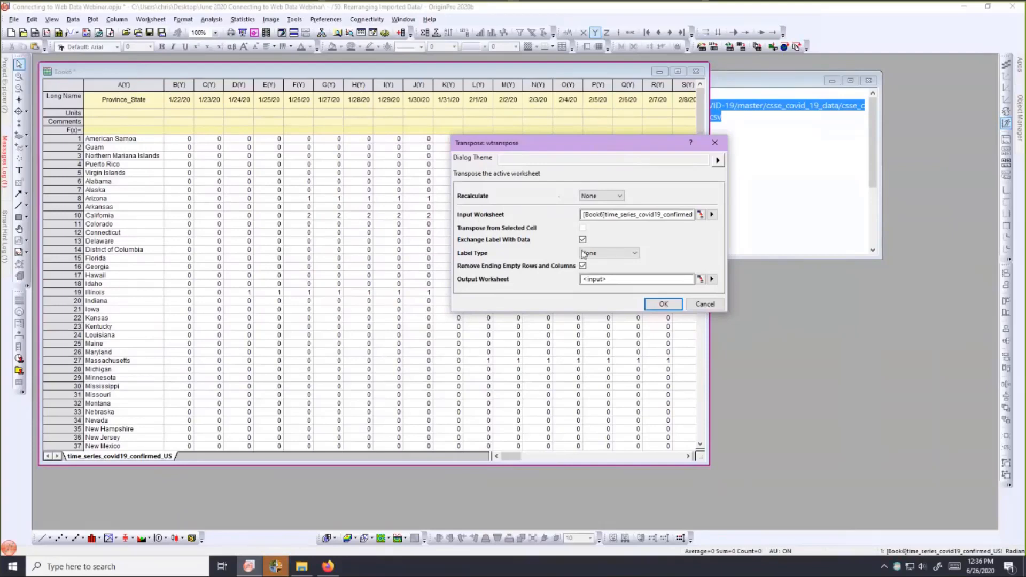
{"action": "left_click", "coordinate": [598, 259]}
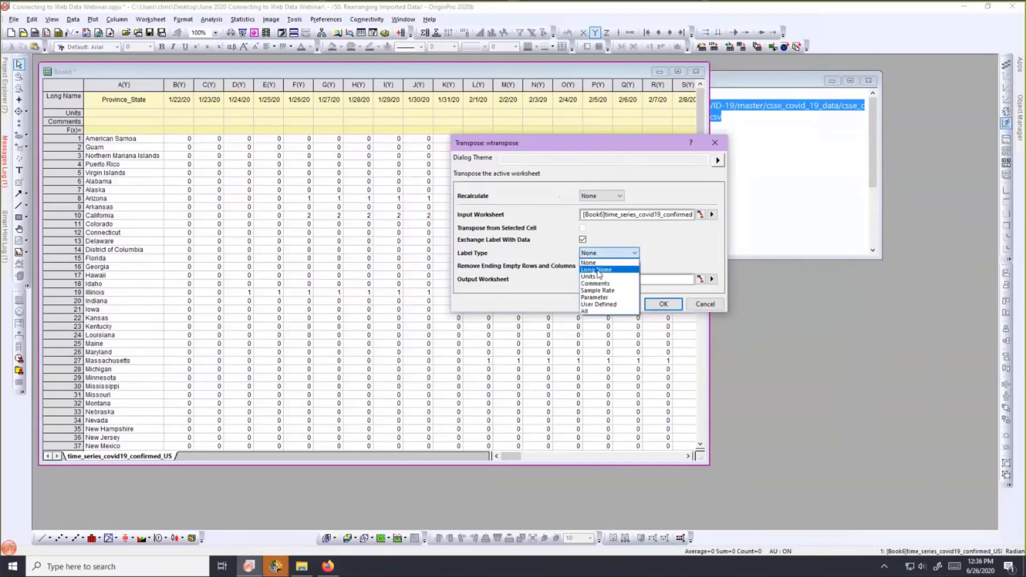
{"action": "left_click", "coordinate": [599, 271]}
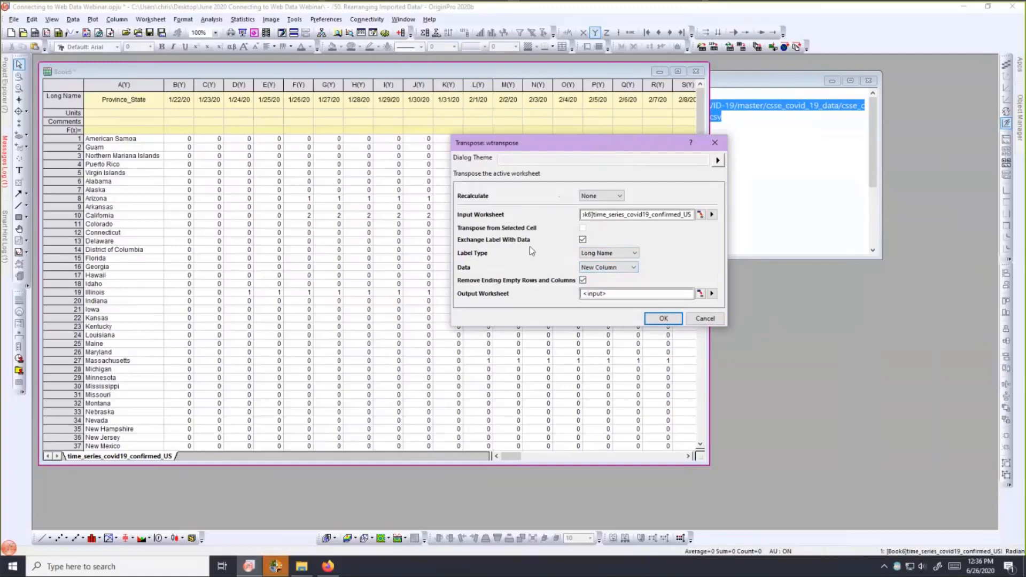
{"action": "left_click", "coordinate": [596, 268]}
{"action": "left_click", "coordinate": [598, 284]}
{"action": "left_click", "coordinate": [713, 294]}
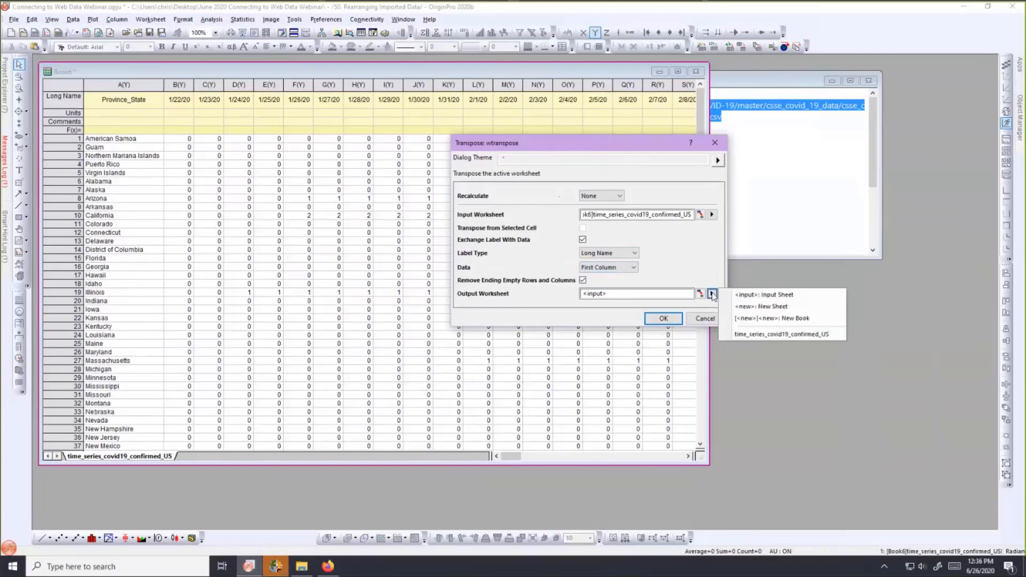
{"action": "left_click", "coordinate": [738, 307]}
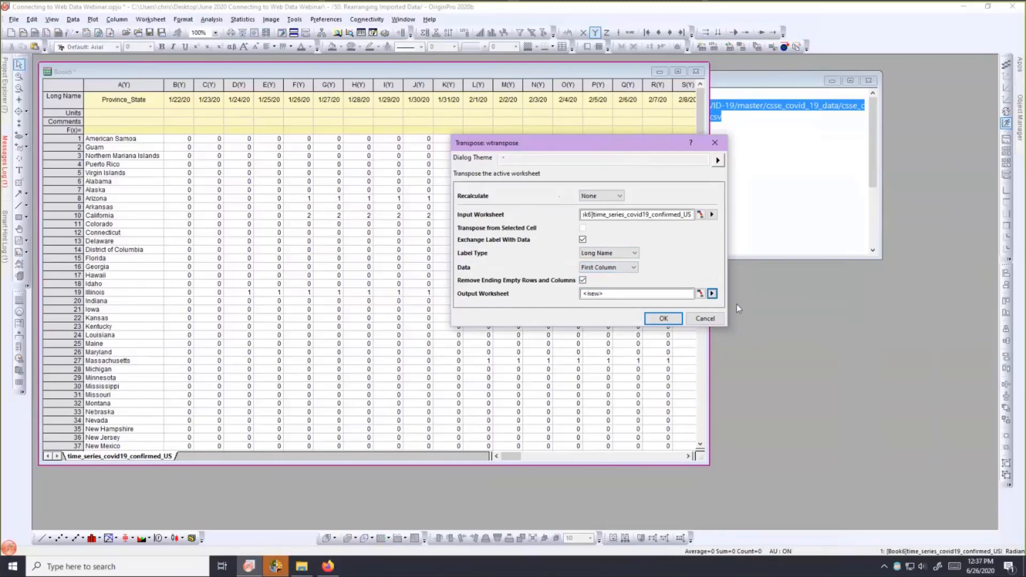
{"action": "left_click", "coordinate": [663, 318]}
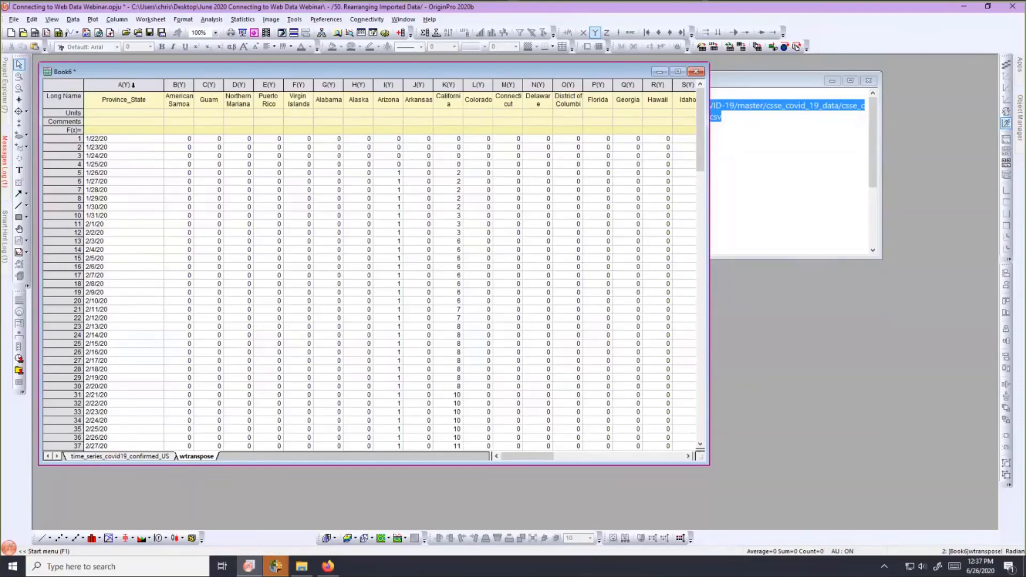
Set the format of column A in the wtranspose sheet to Date.
{"action": "left_click", "coordinate": [133, 85]}
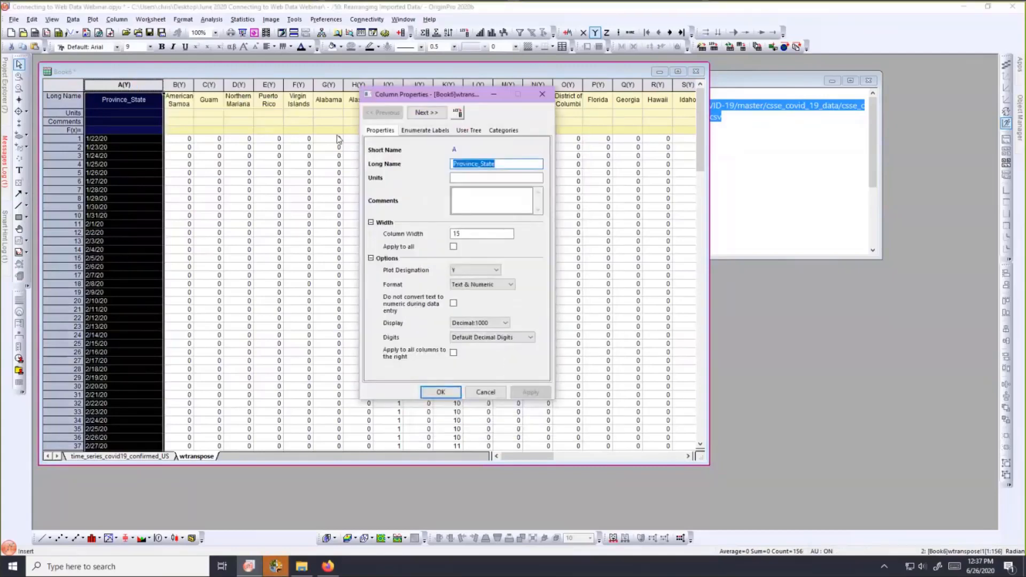
{"action": "left_click", "coordinate": [472, 279]}
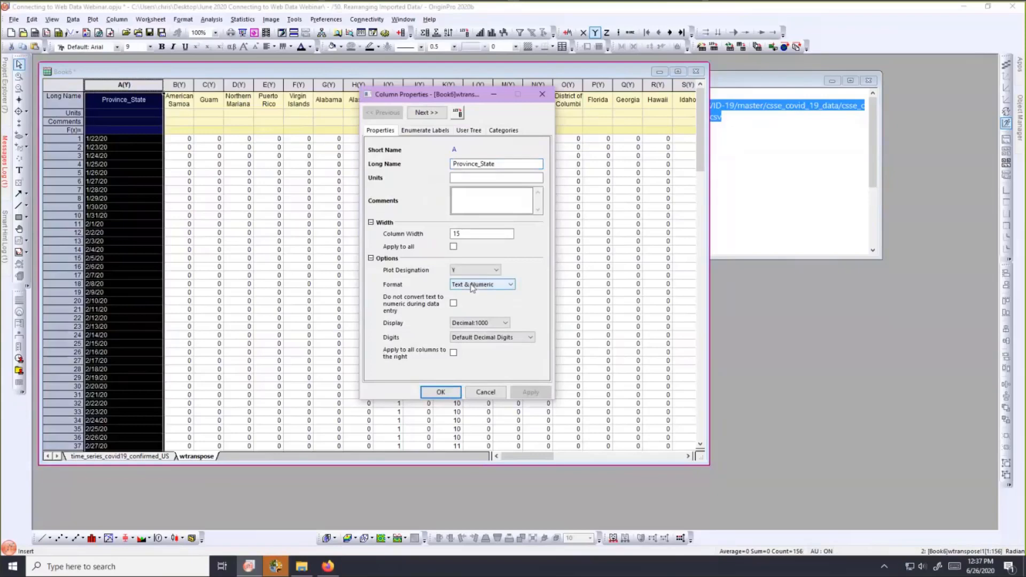
{"action": "left_click", "coordinate": [472, 286]}
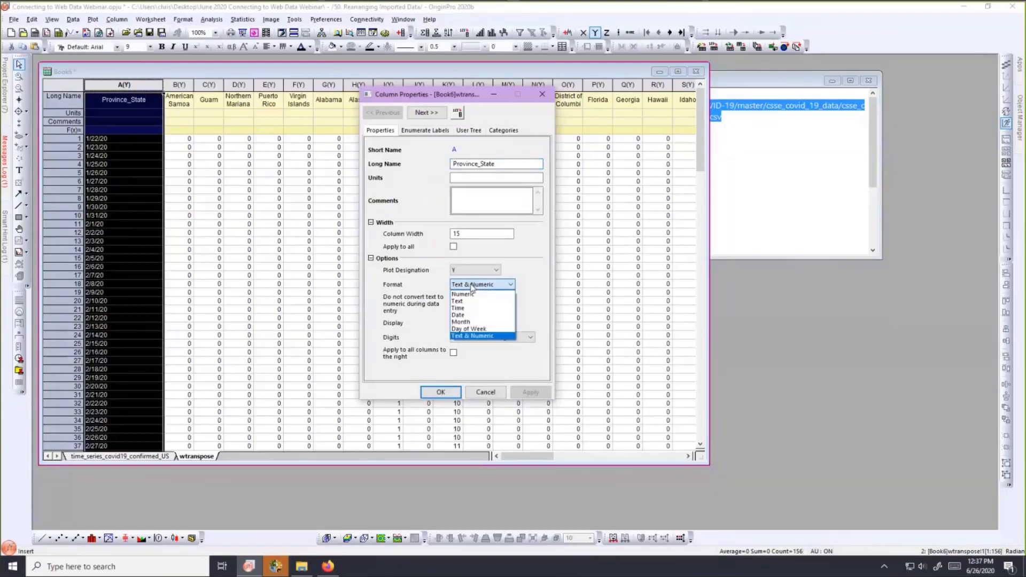
{"action": "left_click", "coordinate": [463, 316]}
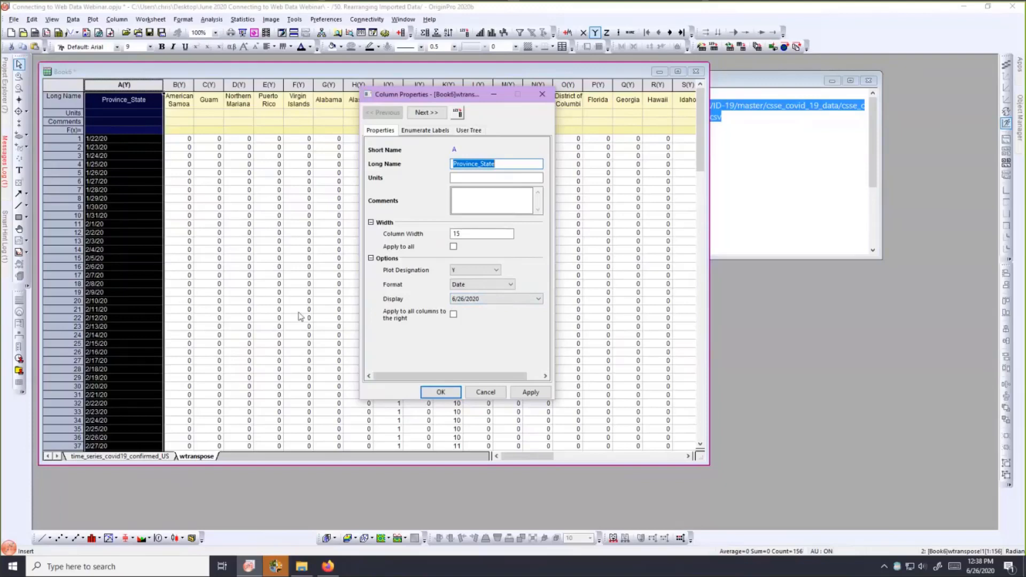
{"action": "left_click", "coordinate": [429, 396]}
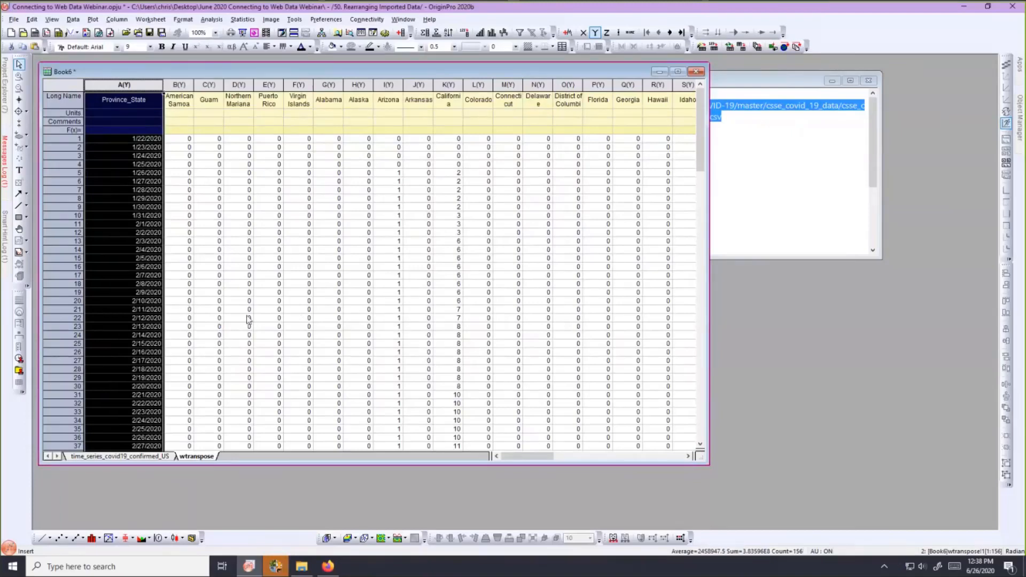
Set the Province_State date column as the X column of the wtranspose sheet.
{"action": "left_click", "coordinate": [219, 233]}
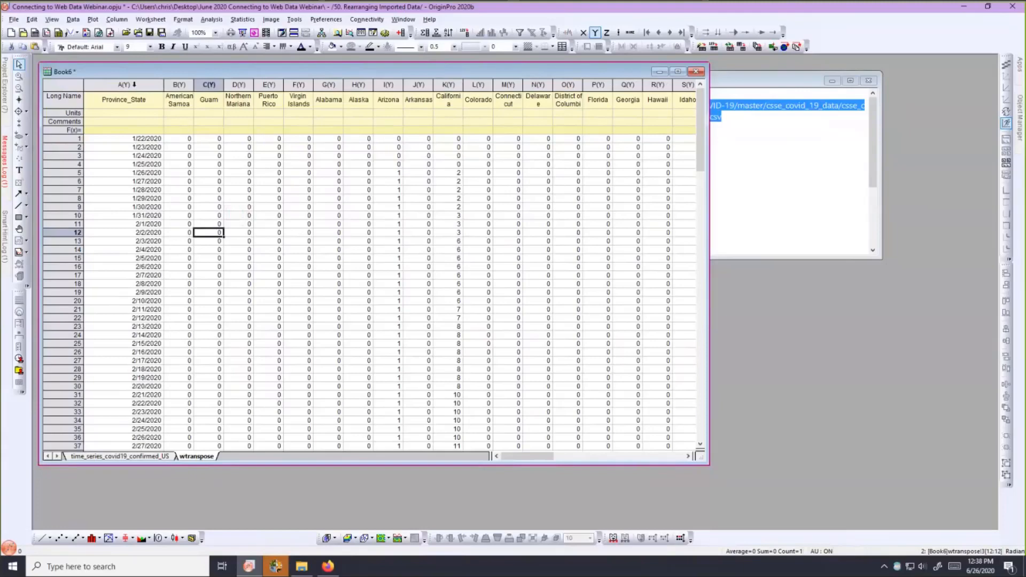
{"action": "left_click", "coordinate": [133, 85]}
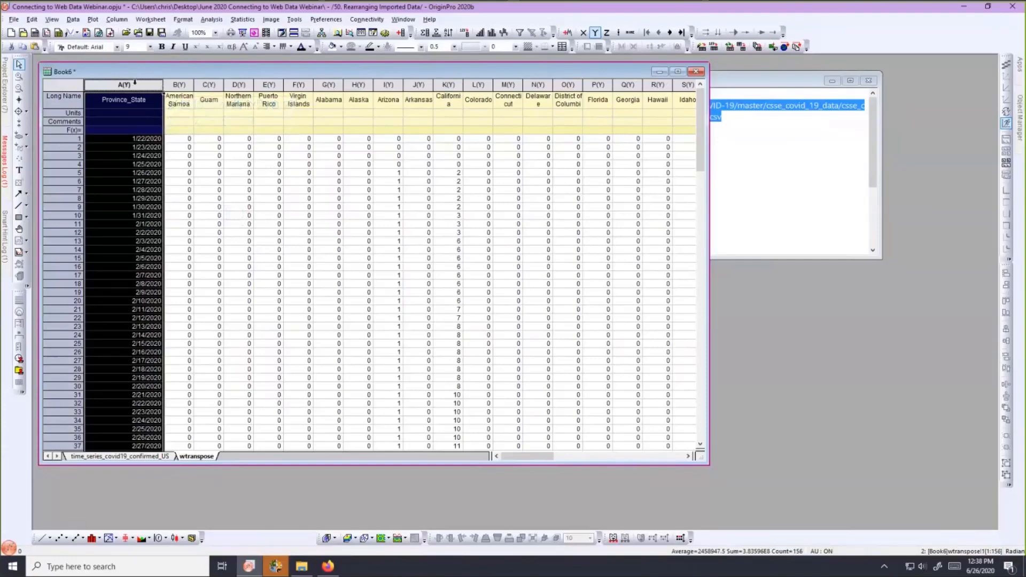
{"action": "mouse_move", "coordinate": [140, 96]}
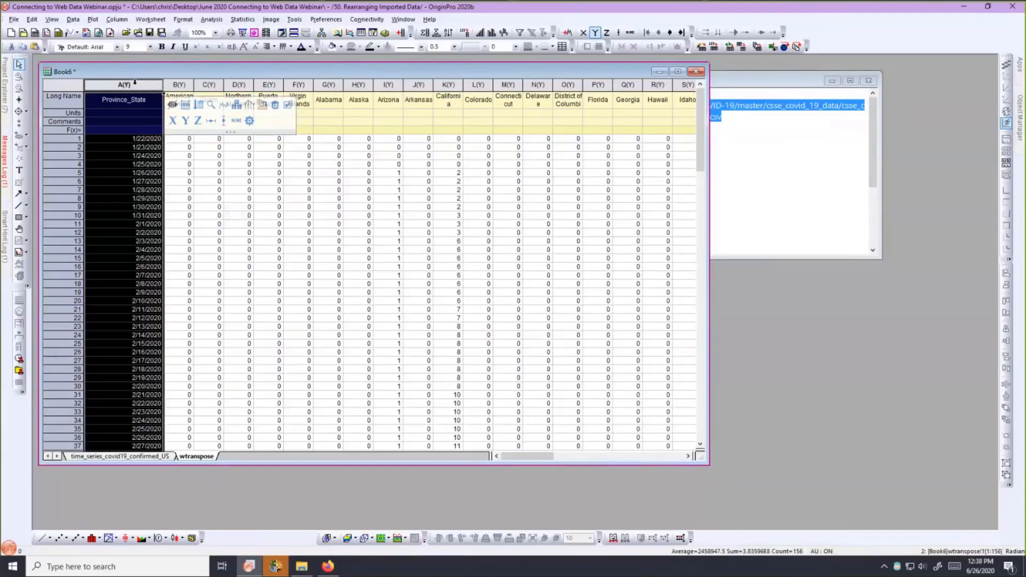
{"action": "left_click", "coordinate": [173, 121]}
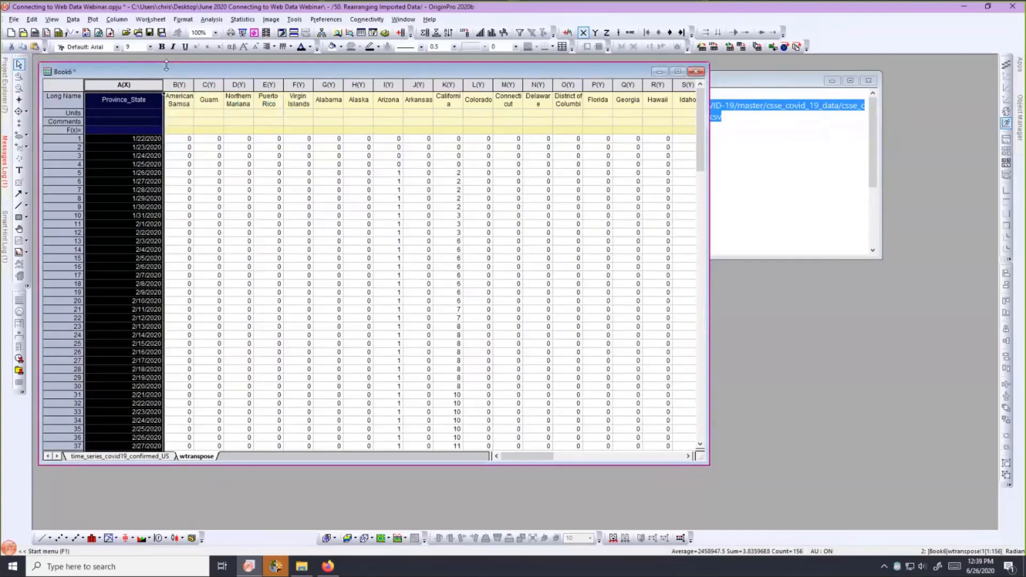
Plot the entire wtranspose sheet as a browser graph with Color Lines.
{"action": "left_click", "coordinate": [181, 140]}
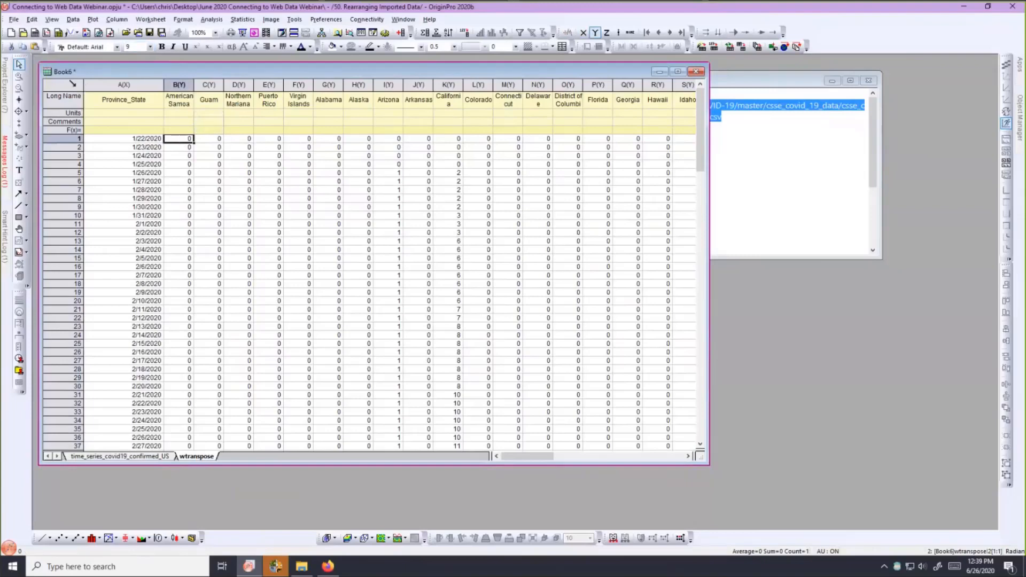
{"action": "left_click", "coordinate": [73, 83]}
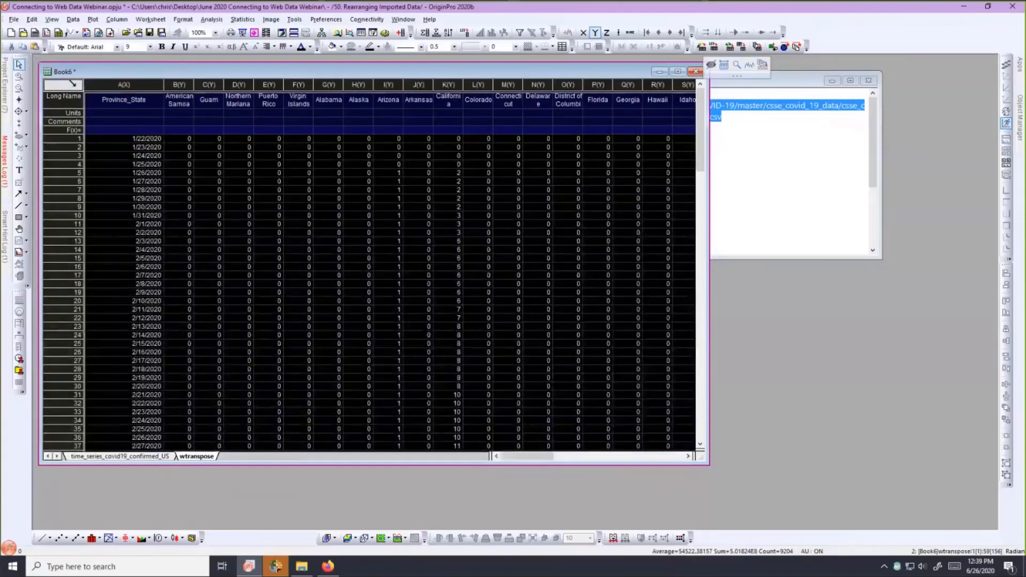
{"action": "left_click", "coordinate": [94, 21]}
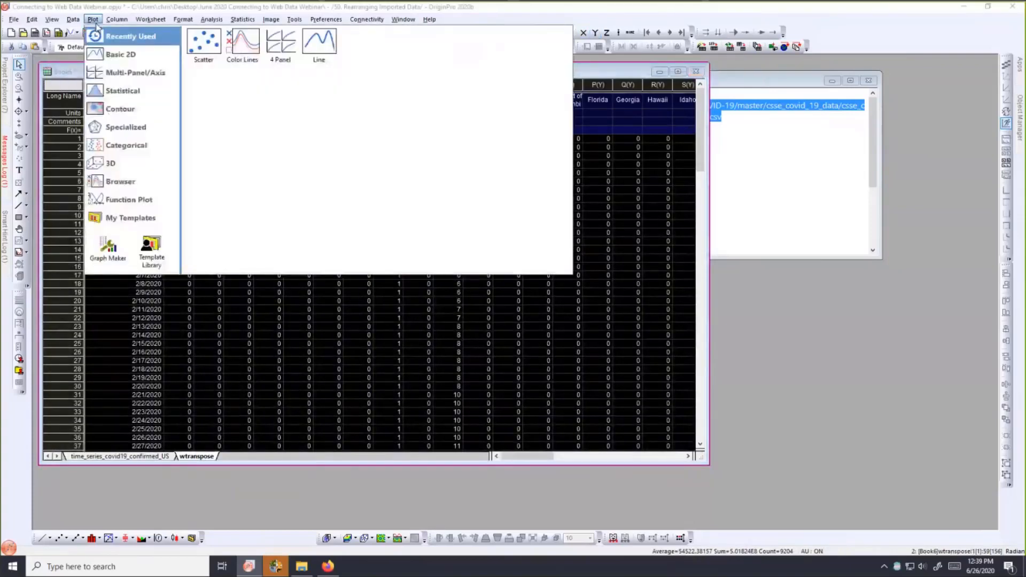
{"action": "mouse_move", "coordinate": [110, 180]}
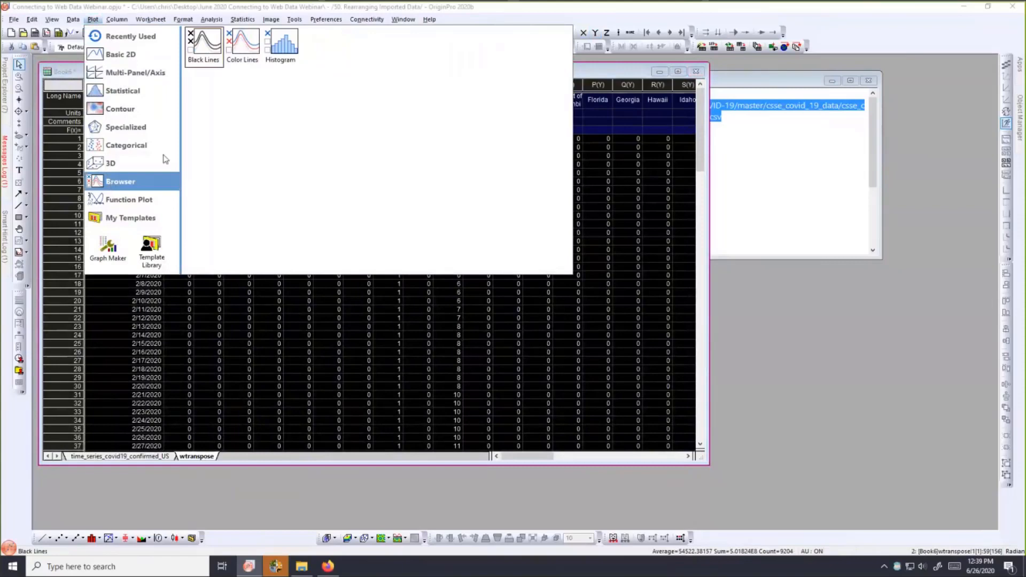
{"action": "left_click", "coordinate": [241, 53]}
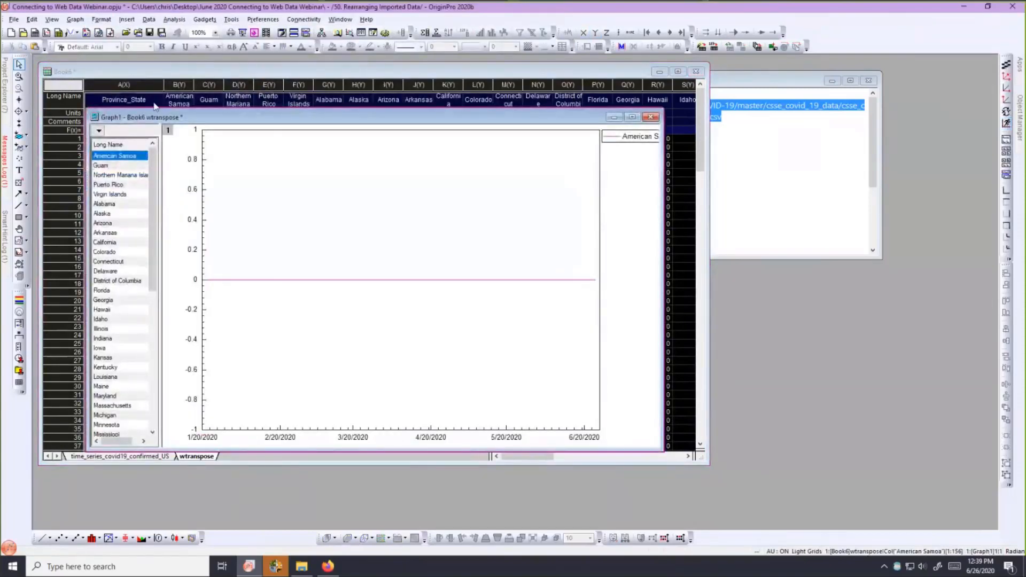
Set the browser graph to Auto Rescale - Y Only and show the Guam and Northern Mariana Islands curves in turn.
{"action": "left_click", "coordinate": [99, 130]}
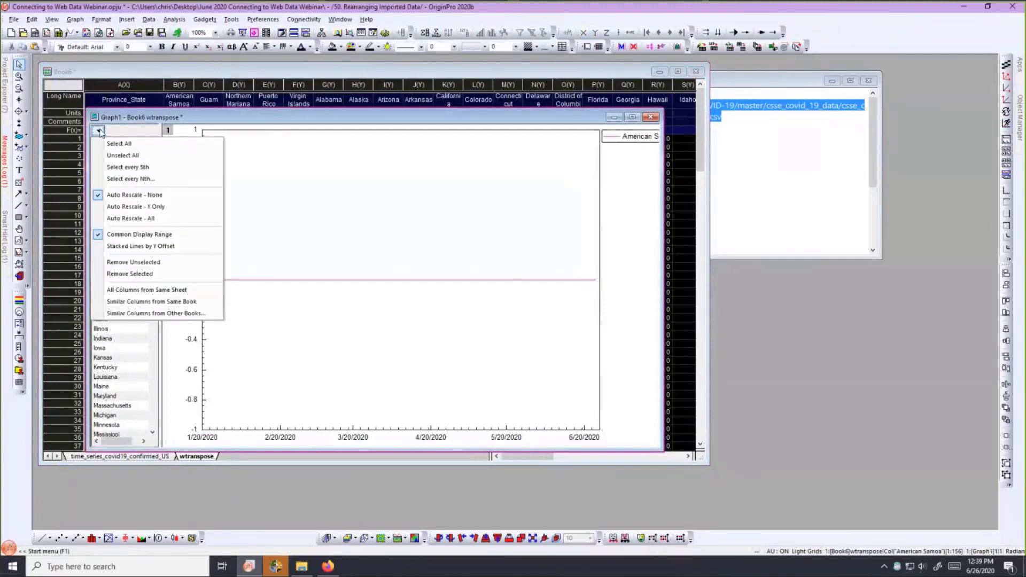
{"action": "left_click", "coordinate": [104, 207]}
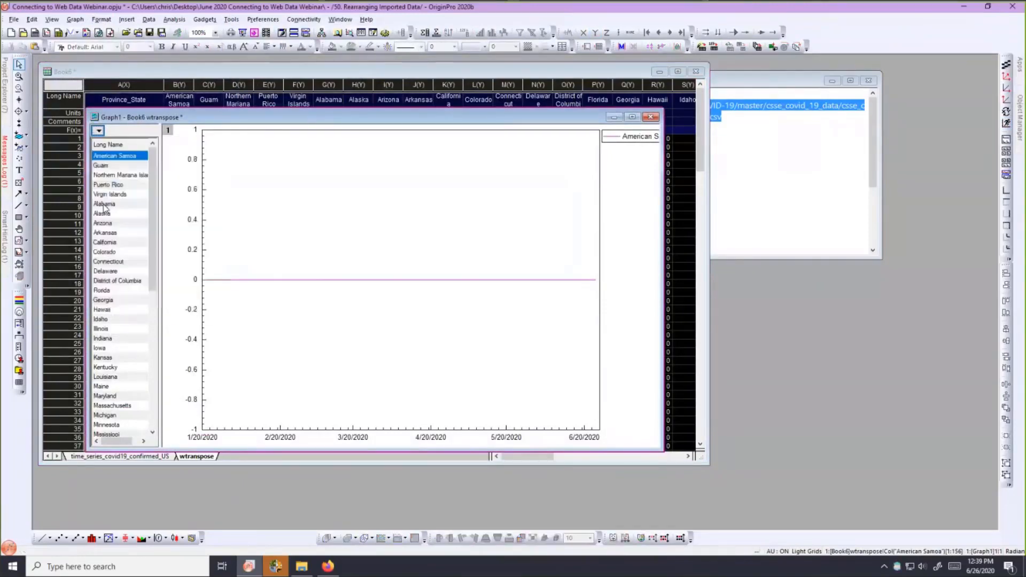
{"action": "left_click", "coordinate": [107, 168]}
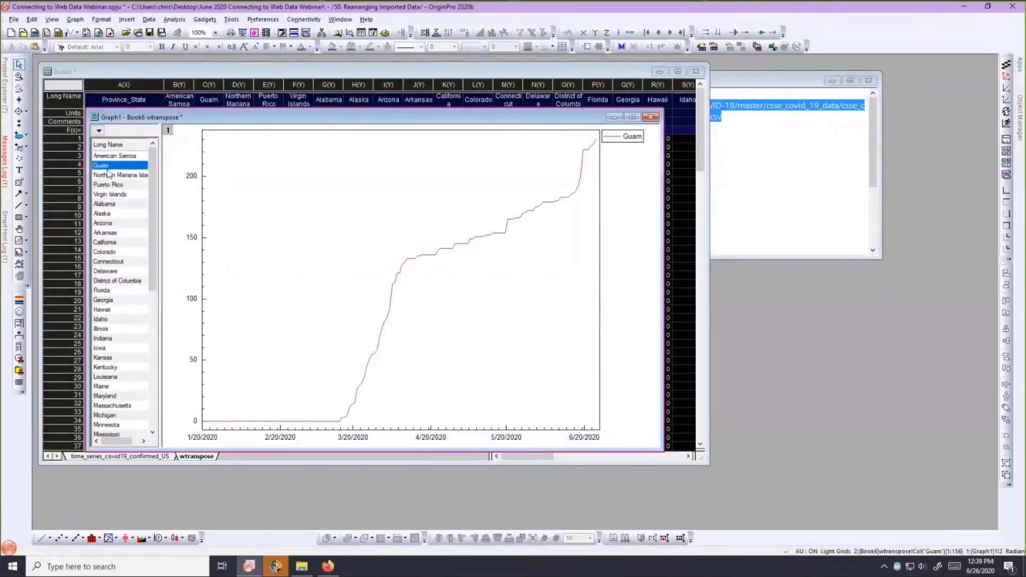
{"action": "left_click", "coordinate": [108, 176]}
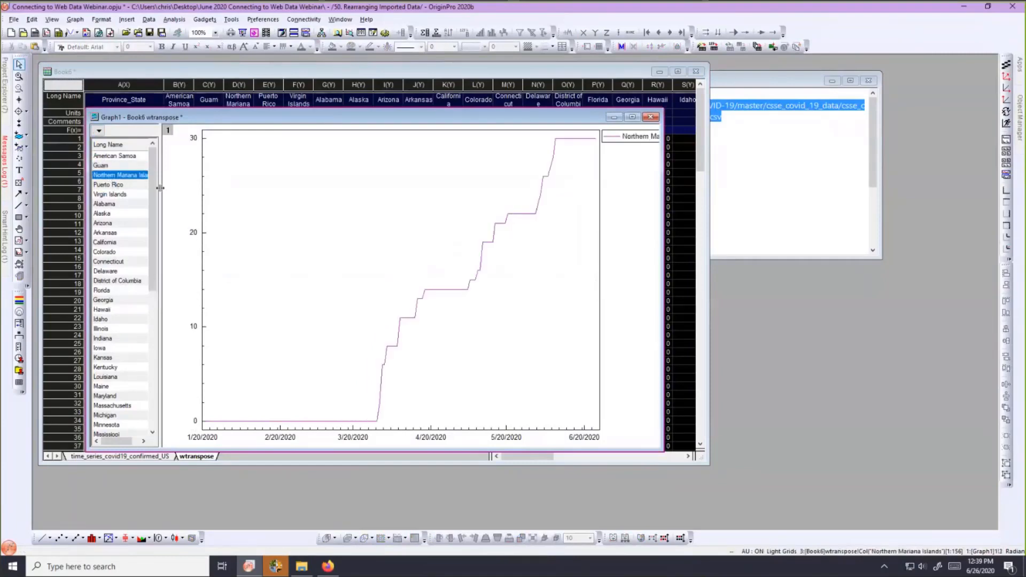
Widen the state list beside the graph and step through the curves from Virgin Islands to Arkansas.
{"action": "left_click_drag", "start_coordinate": [160, 188], "coordinate": [241, 187]}
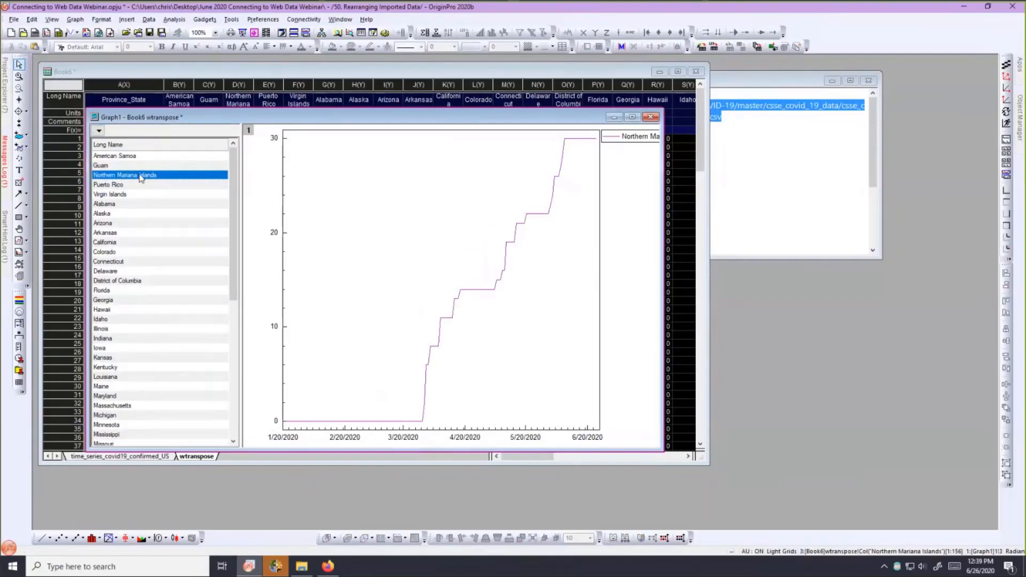
{"action": "left_click", "coordinate": [110, 196]}
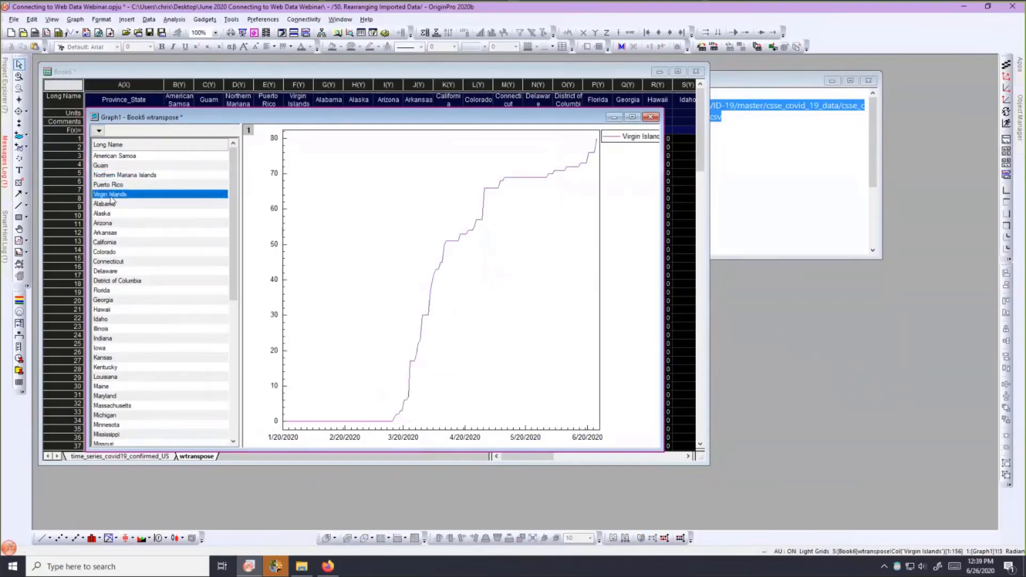
{"action": "key", "text": "Down"}
{"action": "key", "text": "Down"}
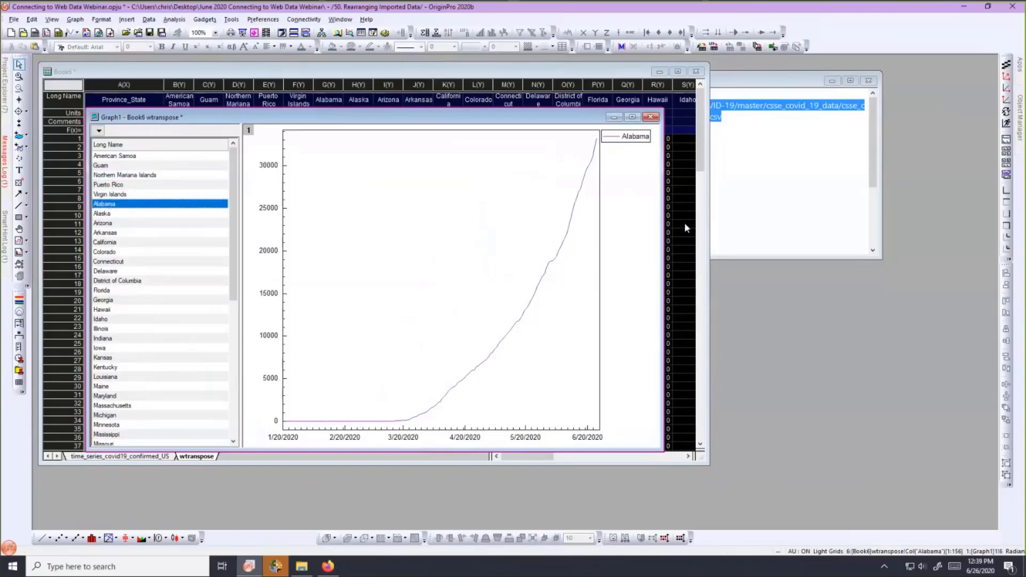
{"action": "key", "text": "Down"}
{"action": "key", "text": "Down"}
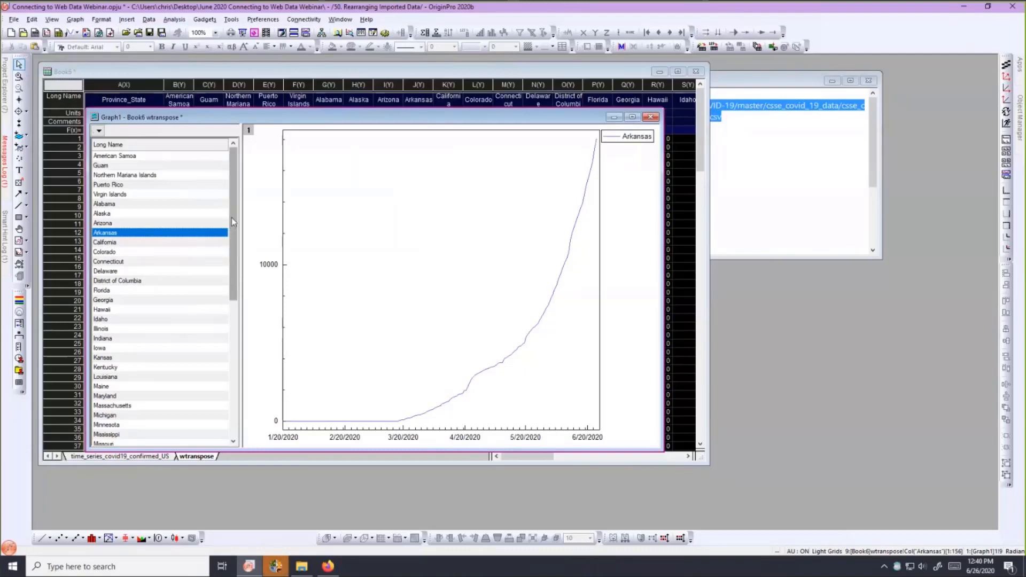
Plot New York, Massachusetts and Vermont together in the browser graph.
{"action": "left_click_drag", "start_coordinate": [231, 217], "coordinate": [230, 252]}
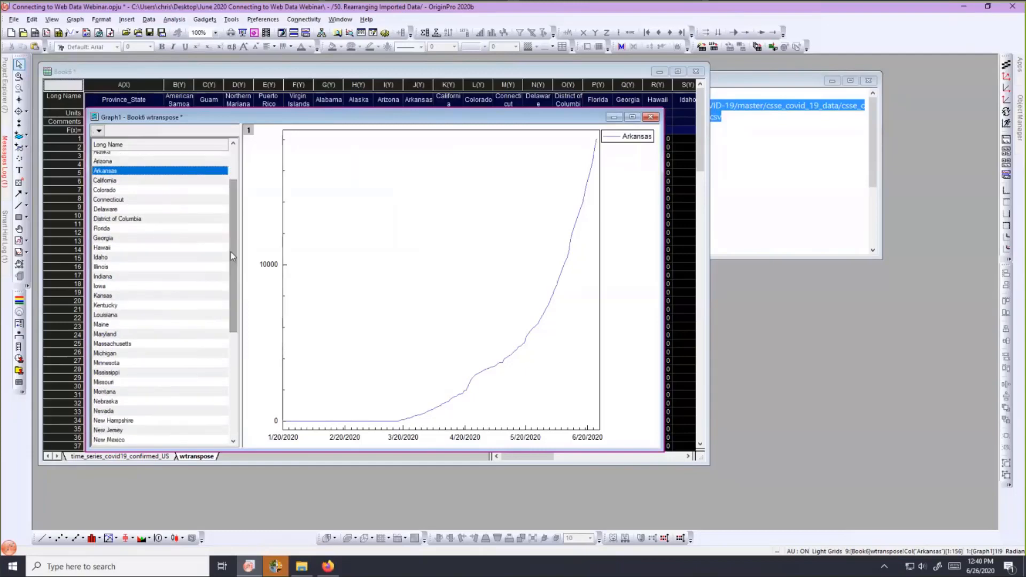
{"action": "scroll", "coordinate": [229, 252], "scroll_direction": "down", "scroll_amount": 2}
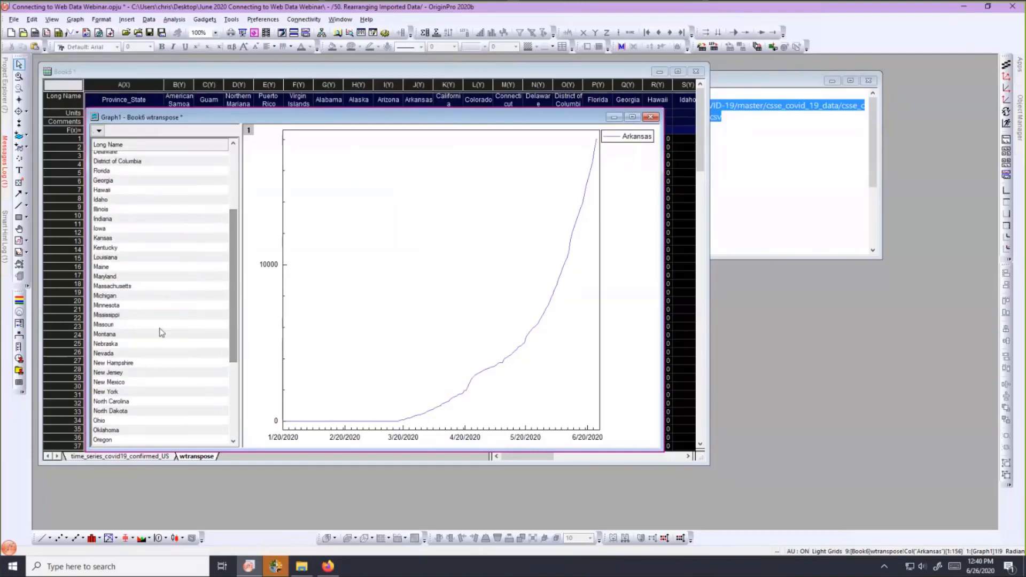
{"action": "left_click", "coordinate": [127, 392]}
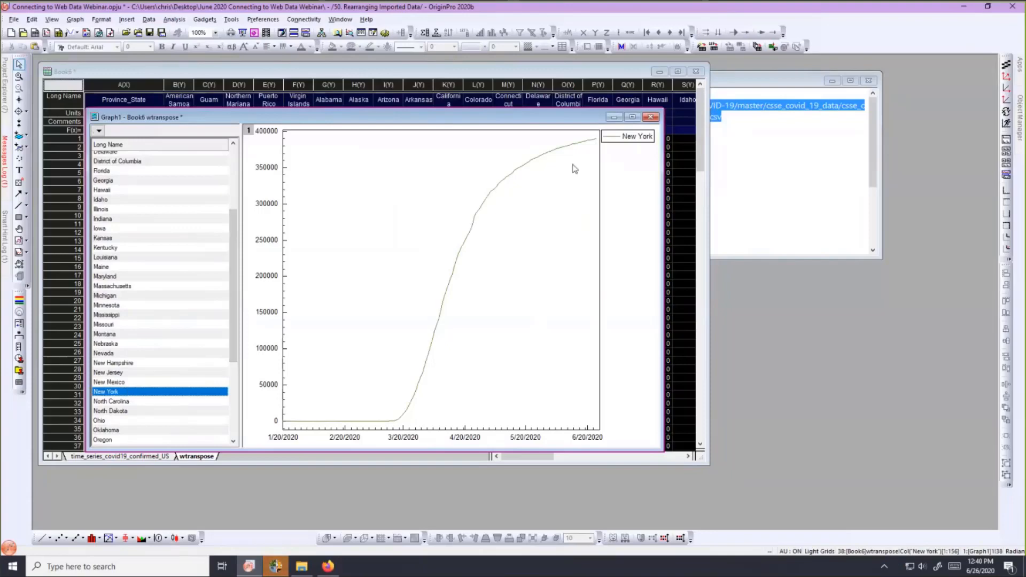
{"action": "left_click_drag", "start_coordinate": [232, 337], "coordinate": [233, 342]}
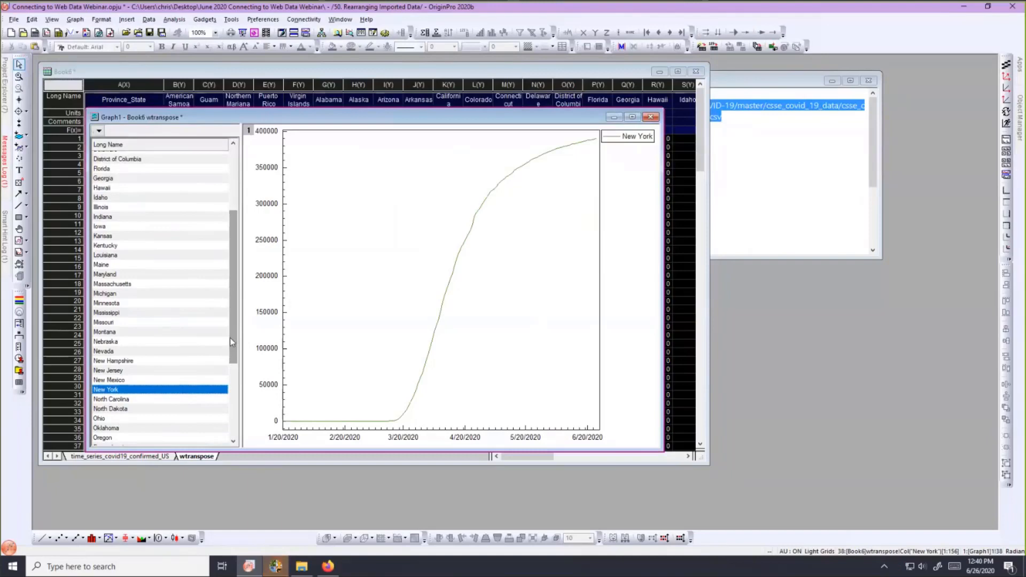
{"action": "left_click", "coordinate": [138, 285], "text": "ctrl"}
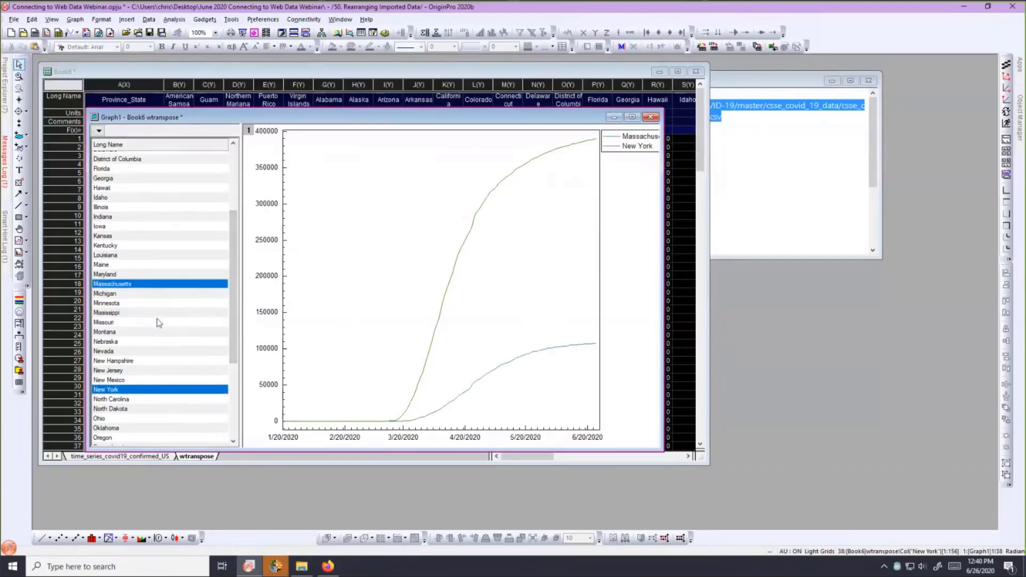
{"action": "scroll", "coordinate": [233, 310], "scroll_direction": "down", "scroll_amount": 4}
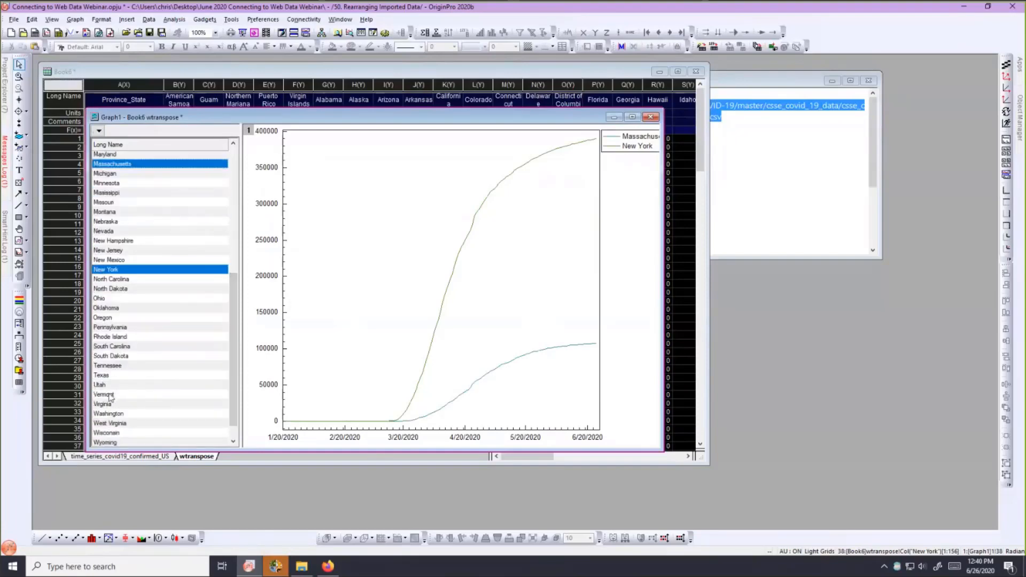
{"action": "left_click", "coordinate": [110, 395], "text": "ctrl"}
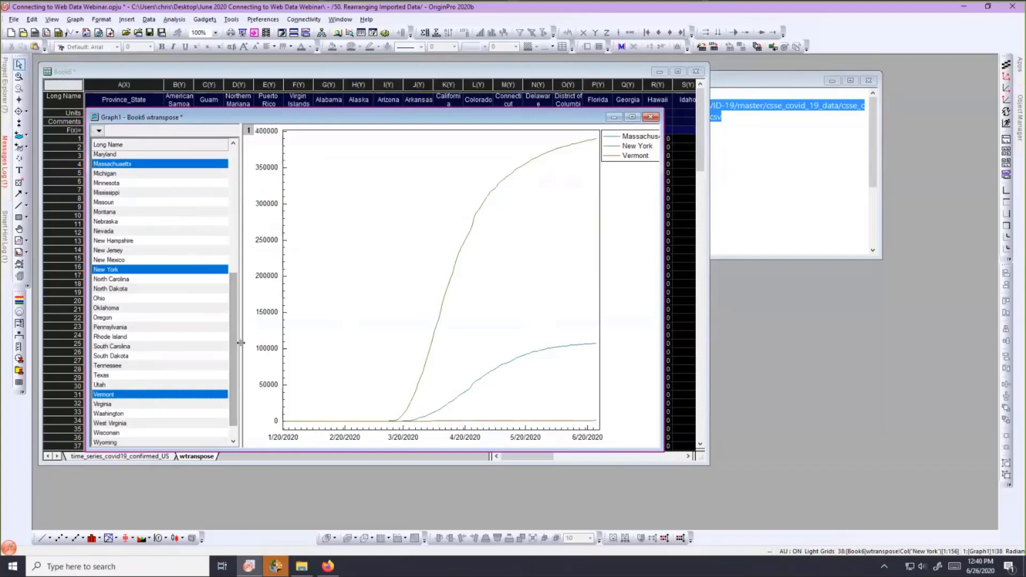
Add Arizona and Texas to the states plotted in the browser graph.
{"action": "left_click_drag", "start_coordinate": [234, 345], "coordinate": [245, 229]}
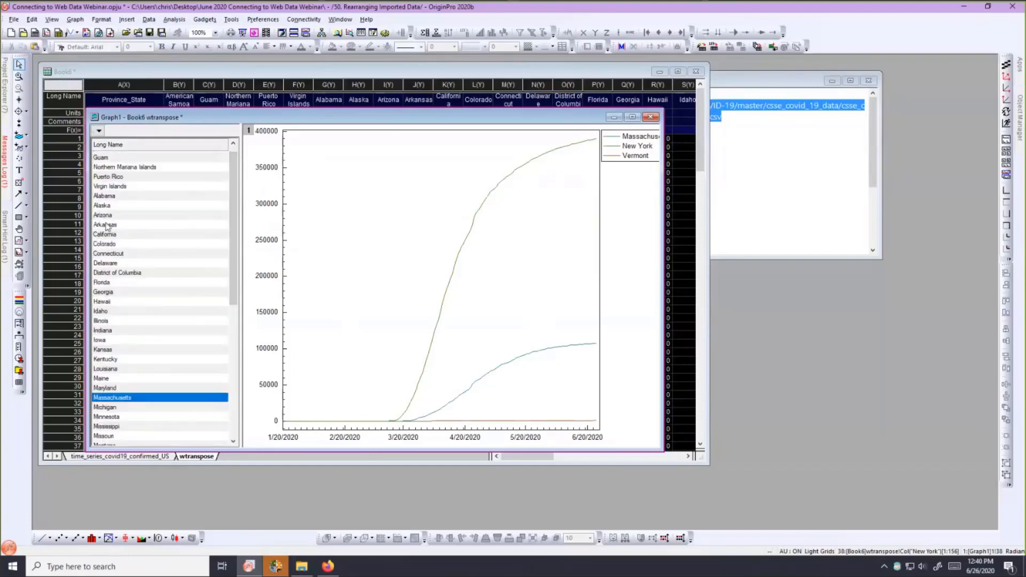
{"action": "left_click", "coordinate": [161, 216], "text": "ctrl"}
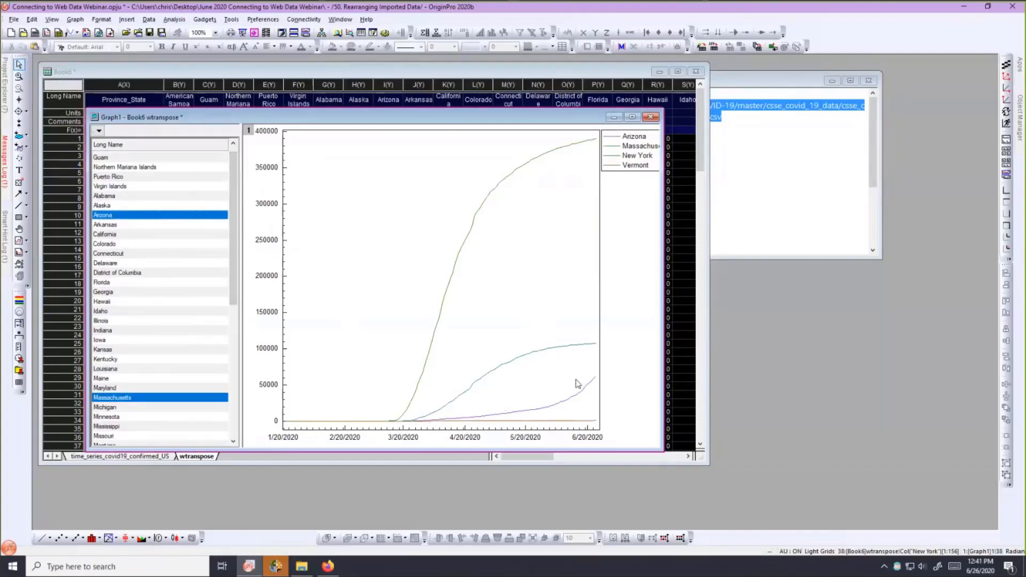
{"action": "left_click_drag", "start_coordinate": [234, 278], "coordinate": [236, 367]}
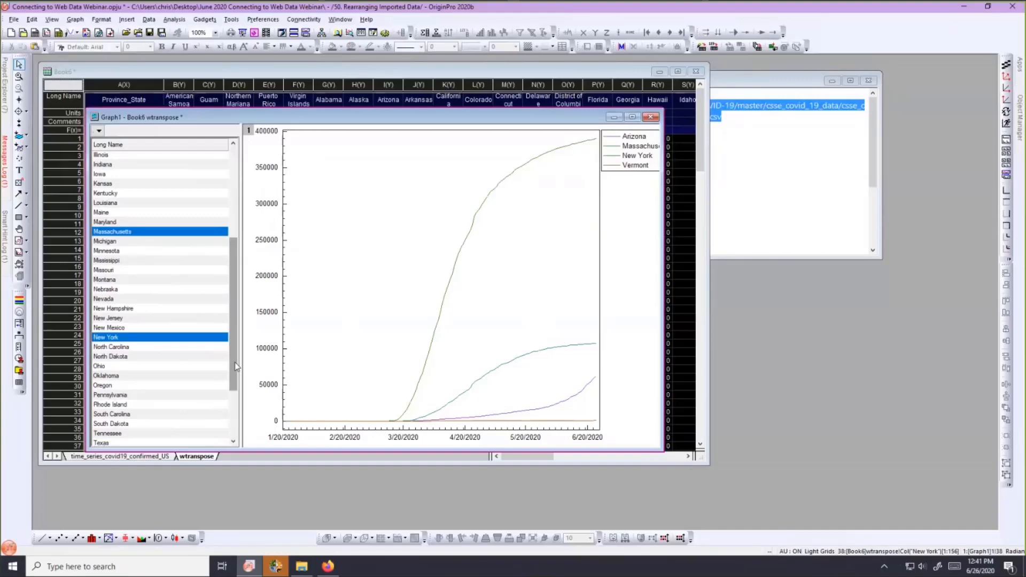
{"action": "left_click", "coordinate": [111, 444], "text": "ctrl"}
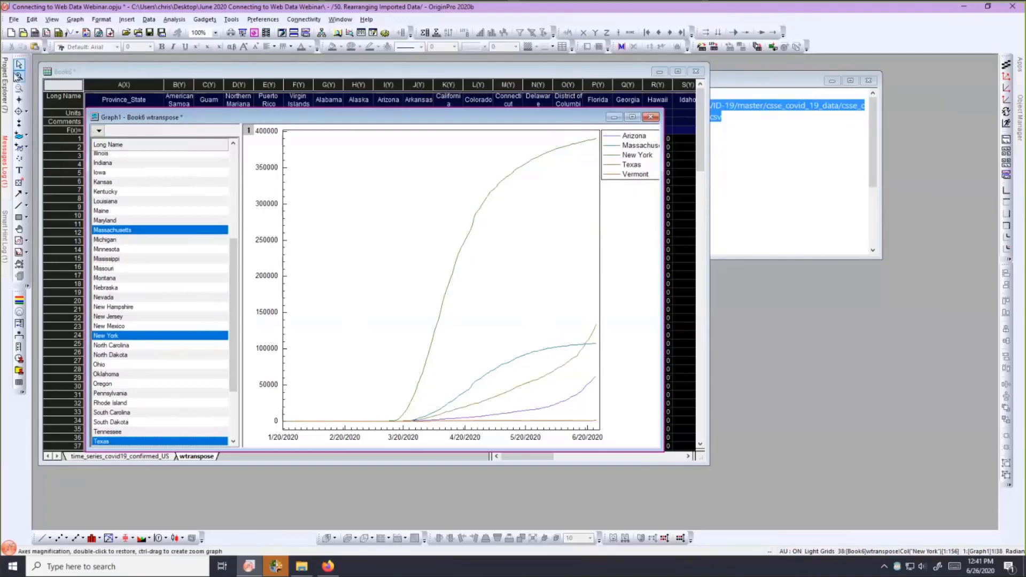
Open the project folder 60. POST Request to show its notes window.
{"action": "mouse_move", "coordinate": [4, 90]}
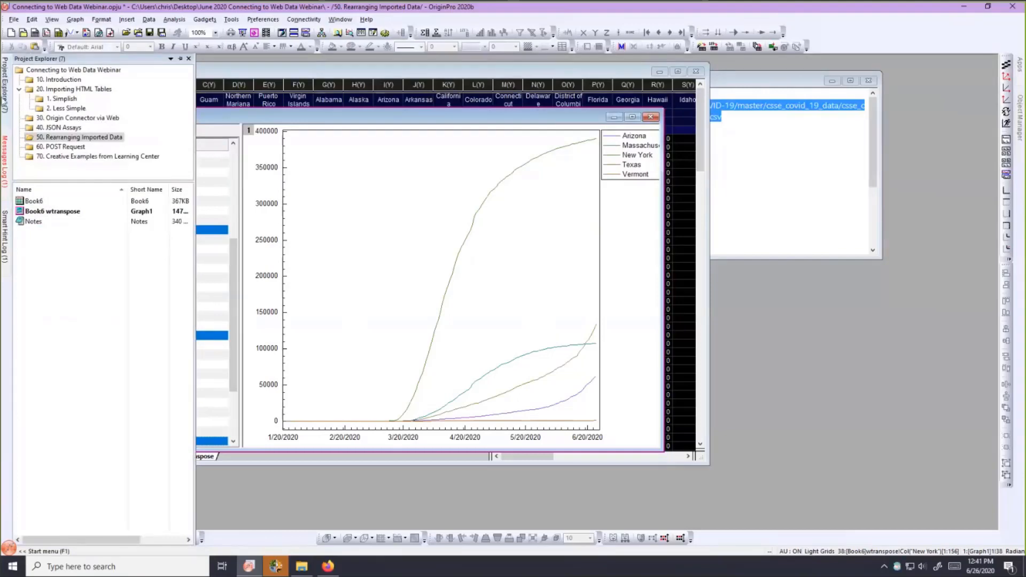
{"action": "left_click", "coordinate": [52, 148]}
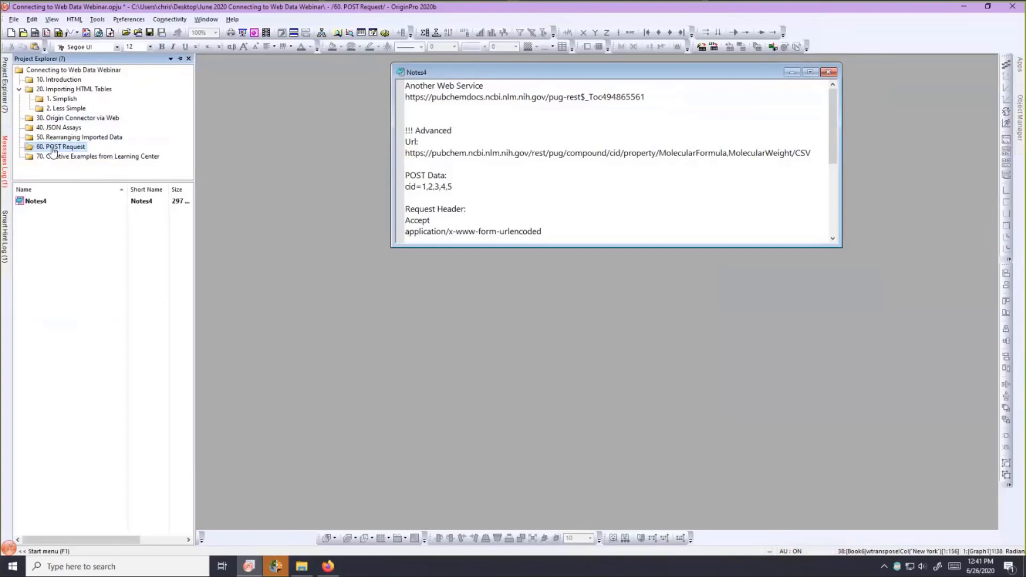
{"action": "left_click", "coordinate": [5, 238]}
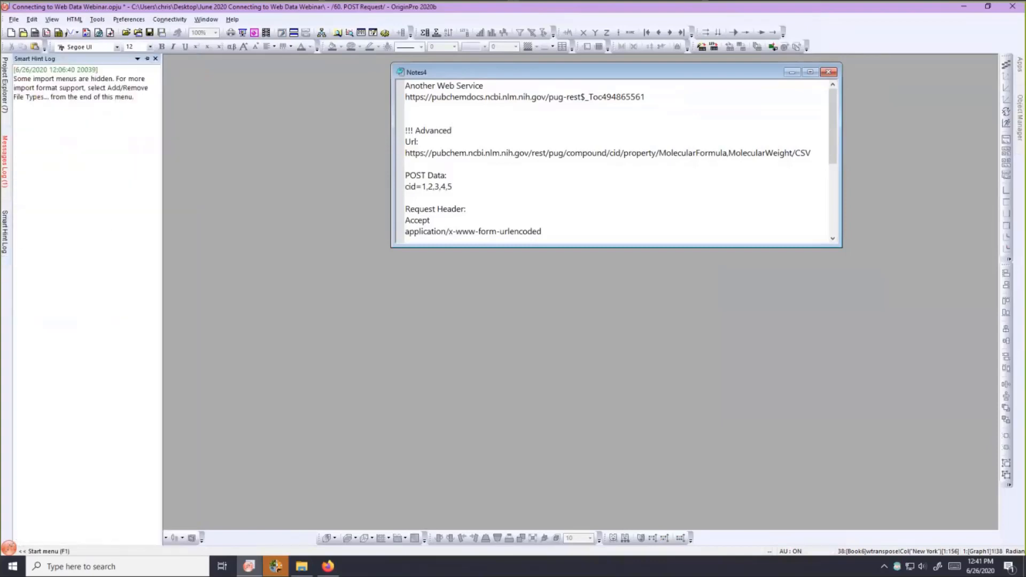
Switch to Firefox and close the raw COVID-19 data, REST API and ChEMBL Web Services tabs, keeping the OriginLab tab.
{"action": "left_click", "coordinate": [328, 567]}
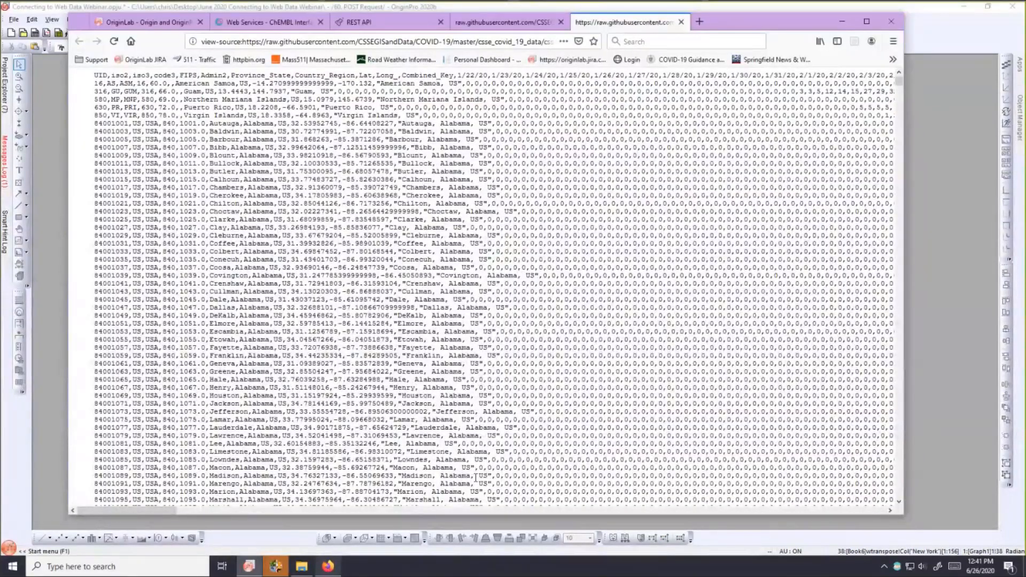
{"action": "key", "text": "ctrl+w"}
{"action": "key", "text": "ctrl+w"}
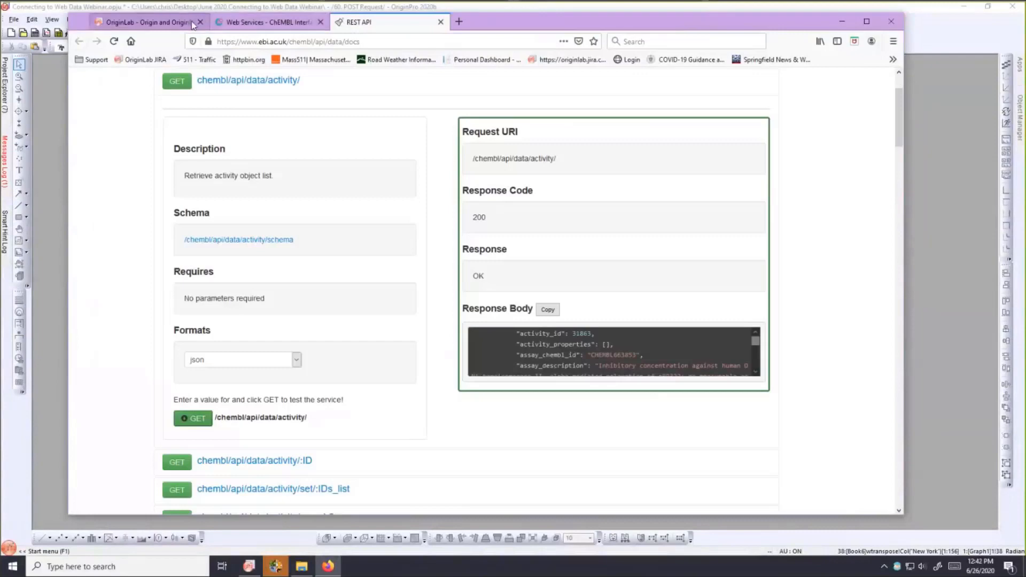
{"action": "left_click", "coordinate": [440, 22]}
{"action": "left_click", "coordinate": [320, 22]}
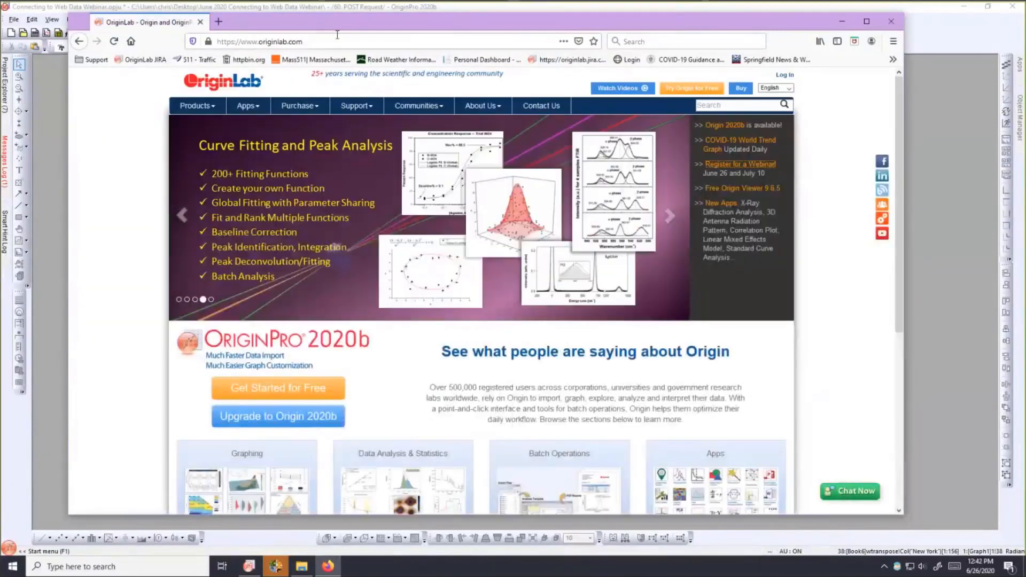
{"action": "left_click", "coordinate": [331, 36]}
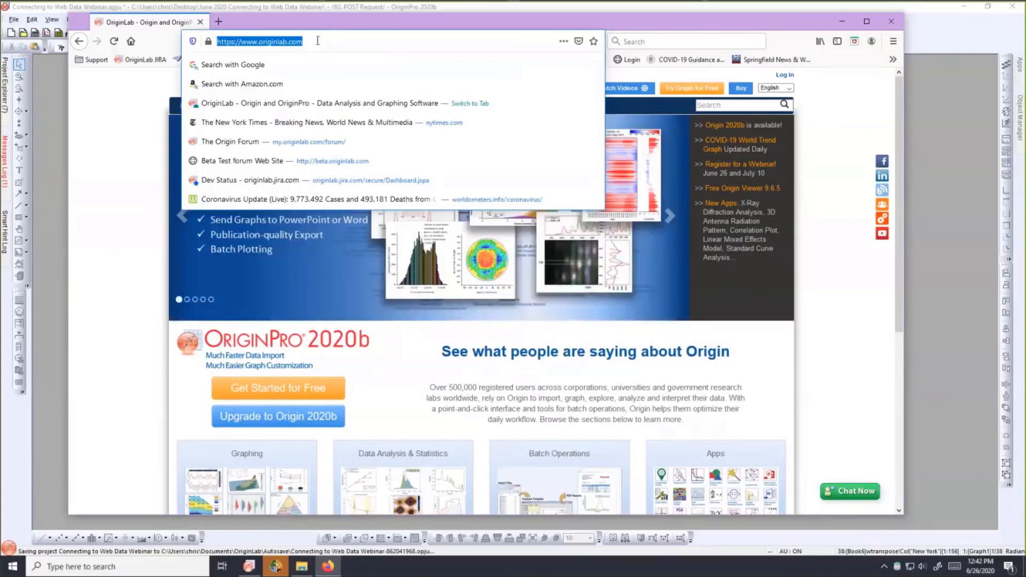
{"action": "left_click", "coordinate": [318, 41]}
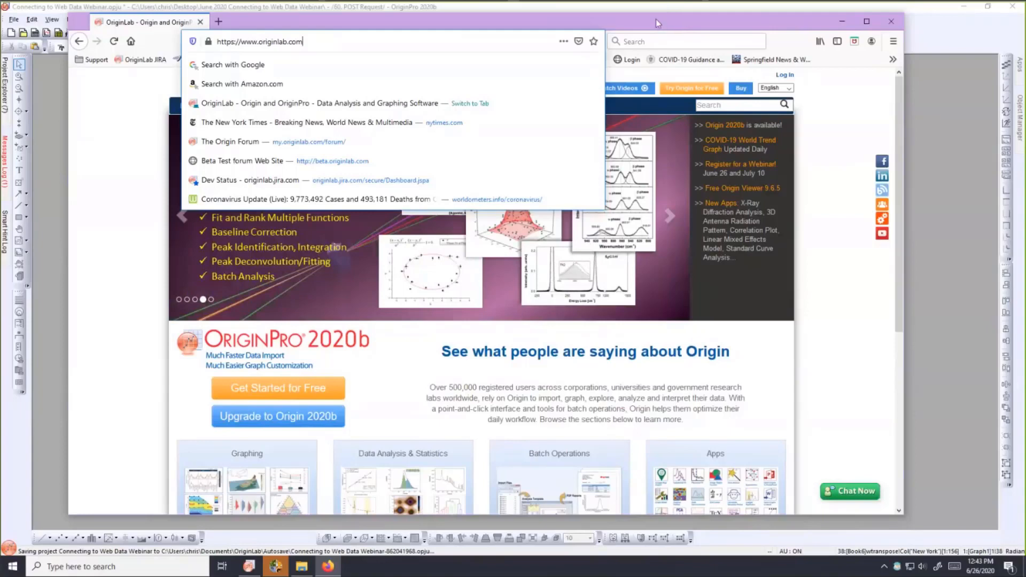
Copy the pubchemdocs.ncbi.nlm.nih.gov link under Another Web Service from the Origin notes and load it in Firefox.
{"action": "left_click", "coordinate": [851, 26]}
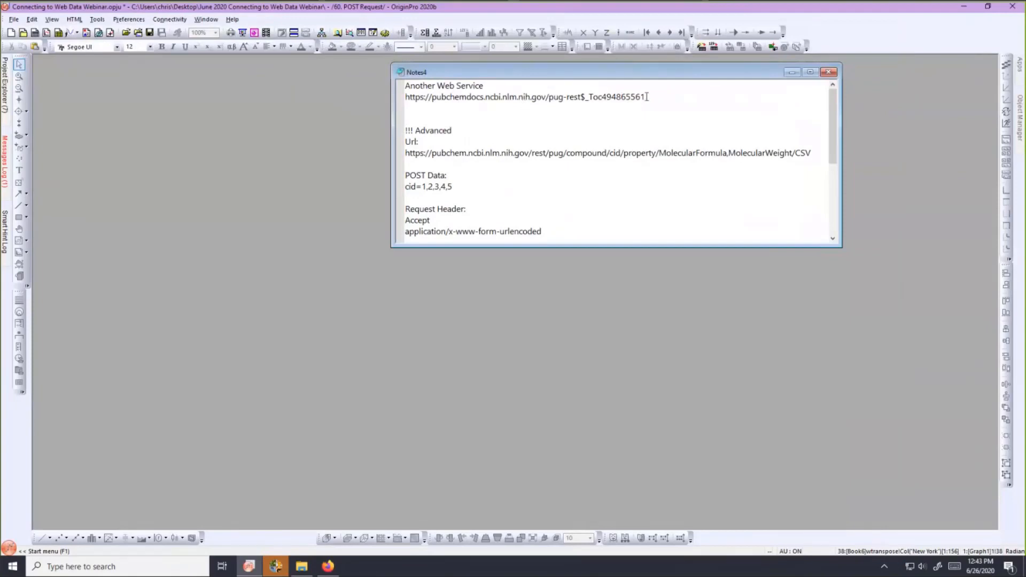
{"action": "left_click_drag", "start_coordinate": [647, 96], "coordinate": [402, 100]}
{"action": "key", "text": "ctrl+c"}
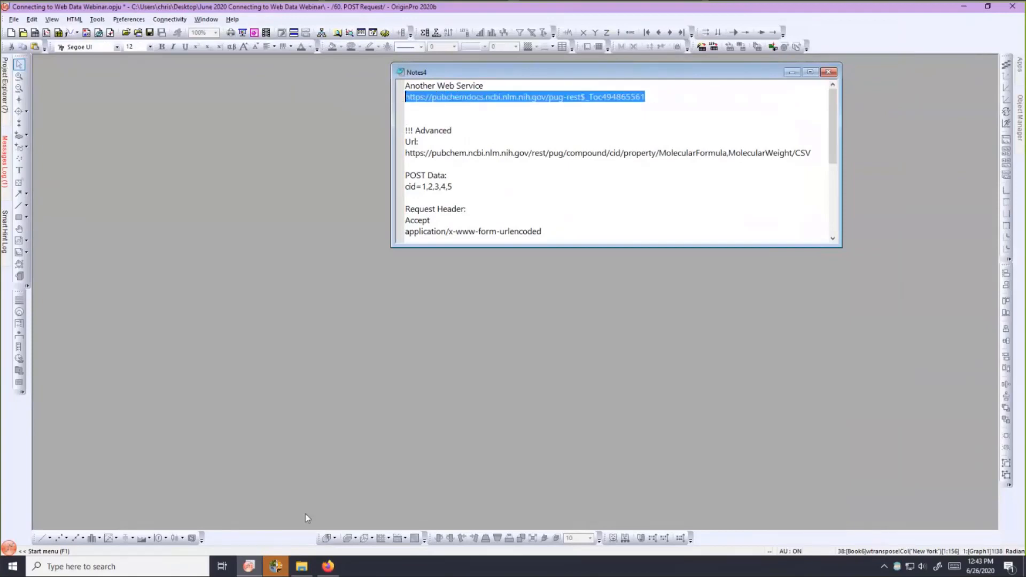
{"action": "left_click", "coordinate": [328, 569]}
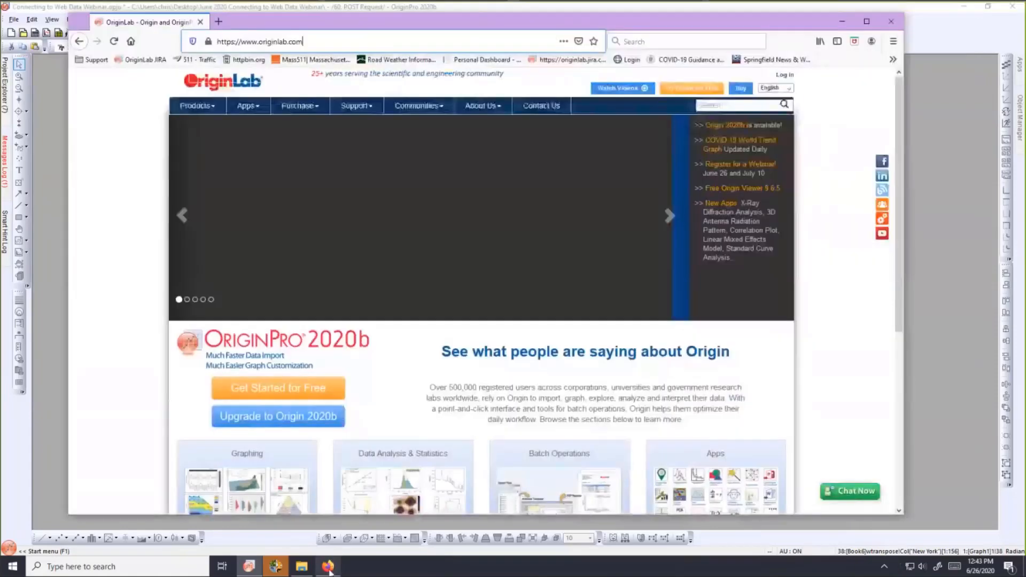
{"action": "left_click", "coordinate": [182, 35]}
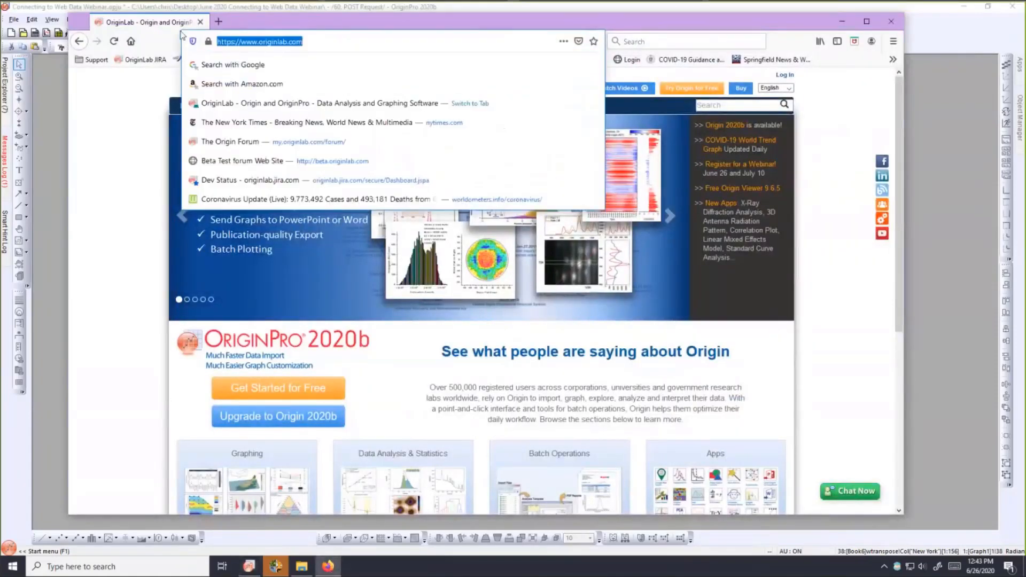
{"action": "key", "text": "BackSpace"}
{"action": "key", "text": "ctrl+v"}
{"action": "key", "text": "Return"}
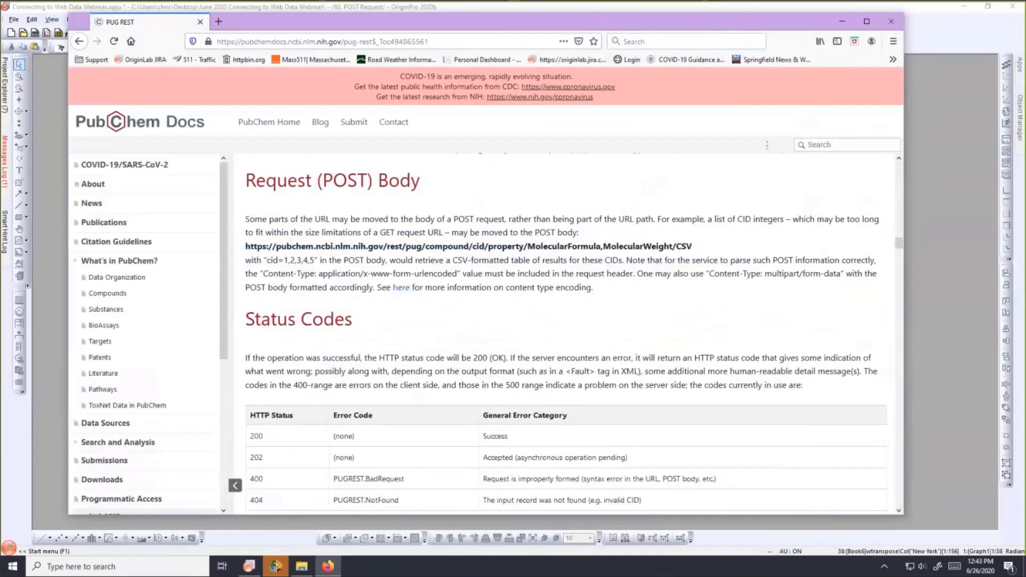
Maximize the browser, view the beginning of the PUG REST page, and reload its address to return to Request (POST) Body.
{"action": "left_click", "coordinate": [867, 21]}
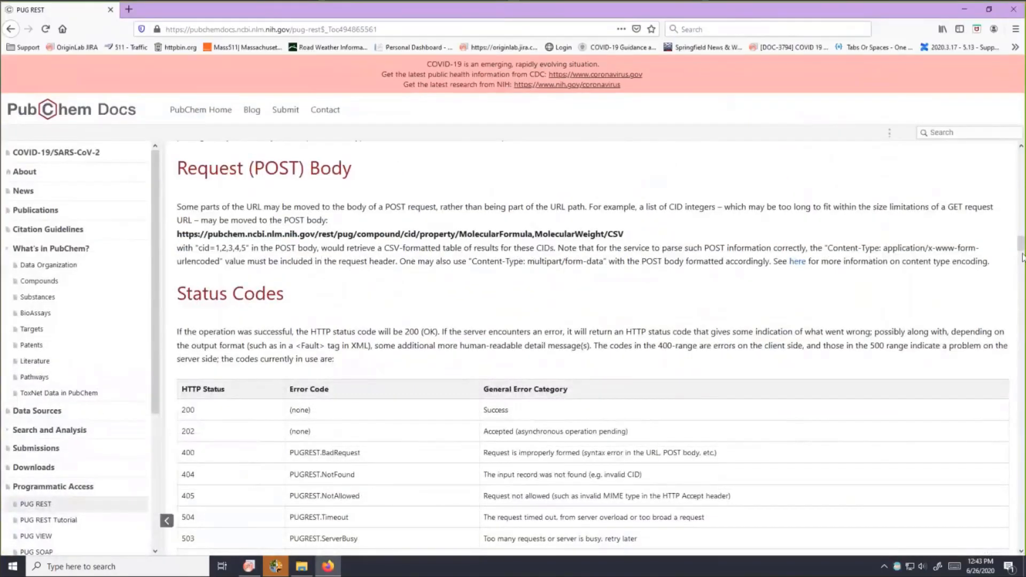
{"action": "left_click_drag", "start_coordinate": [1023, 248], "coordinate": [1021, 160]}
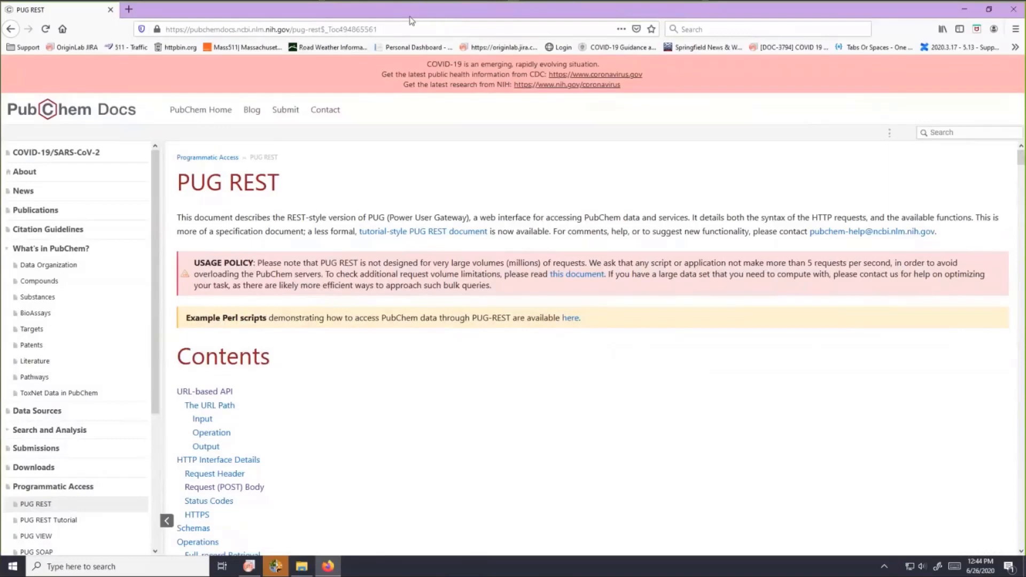
{"action": "left_click", "coordinate": [498, 21]}
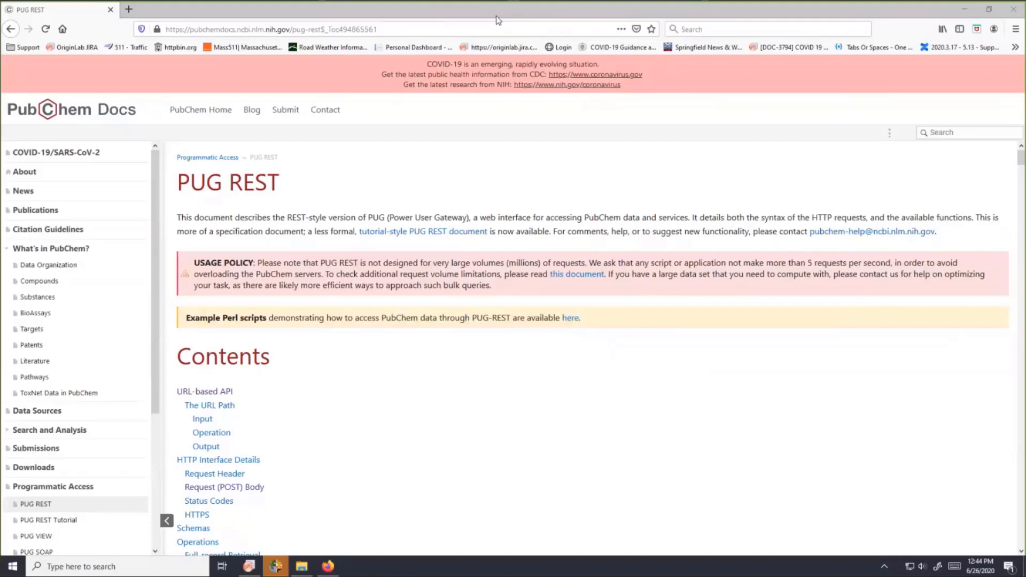
{"action": "left_click", "coordinate": [225, 30]}
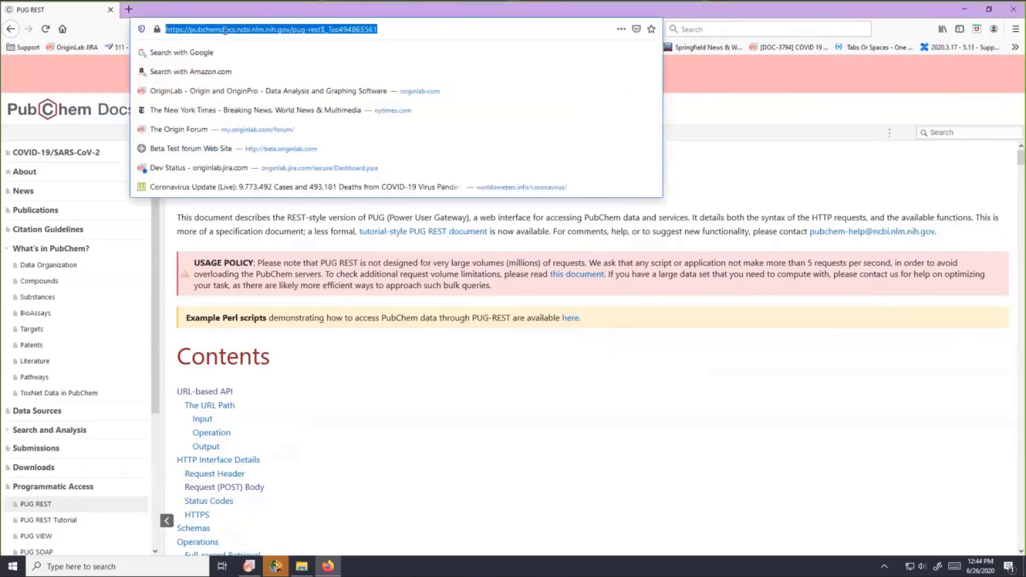
{"action": "key", "text": "Return"}
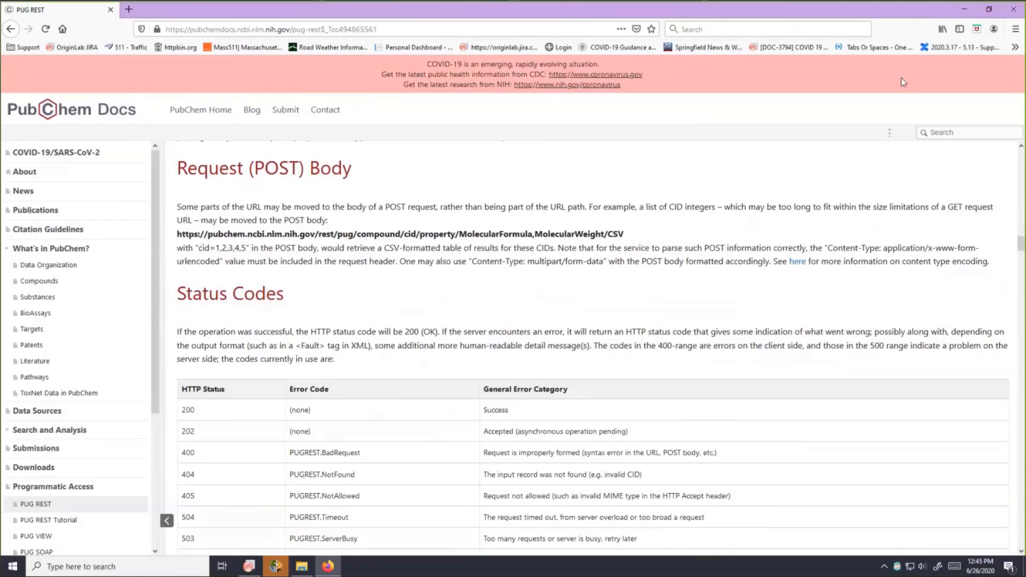
Make the notes window in Origin slightly taller, and recheck the Request (POST) Body section in Firefox.
{"action": "left_click", "coordinate": [965, 10]}
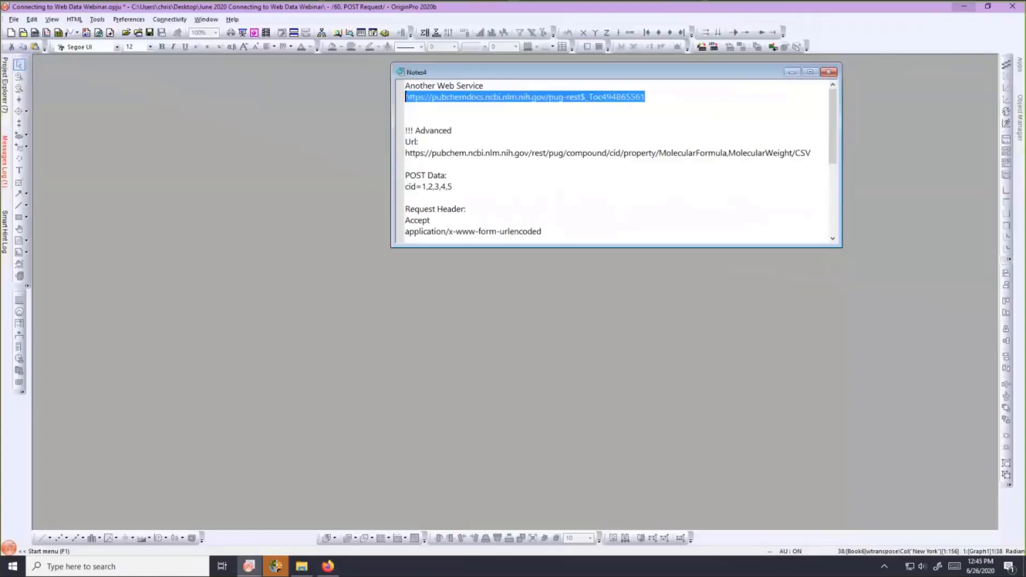
{"action": "left_click", "coordinate": [488, 133]}
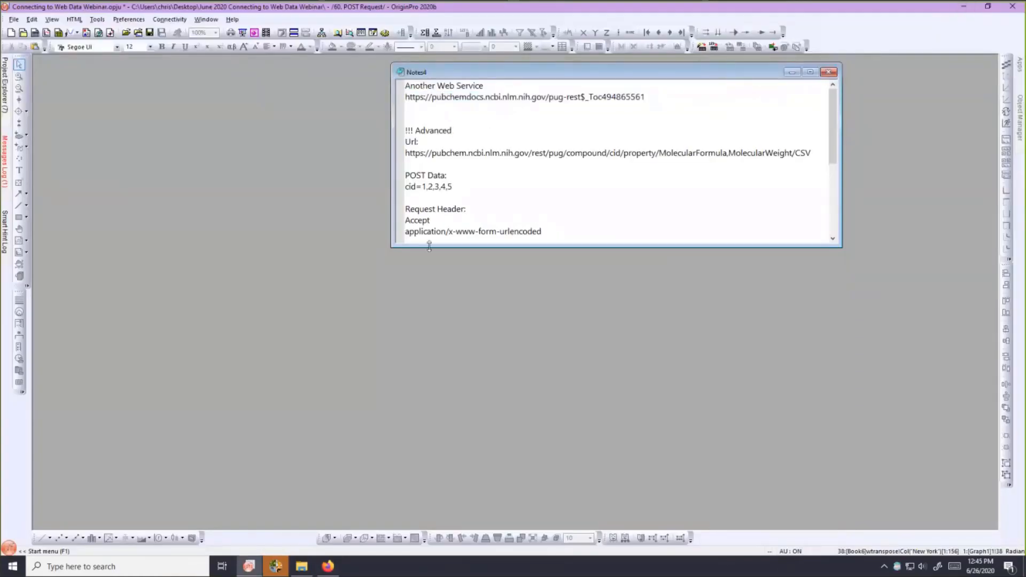
{"action": "left_click_drag", "start_coordinate": [427, 257], "coordinate": [427, 269]}
{"action": "left_click", "coordinate": [327, 568]}
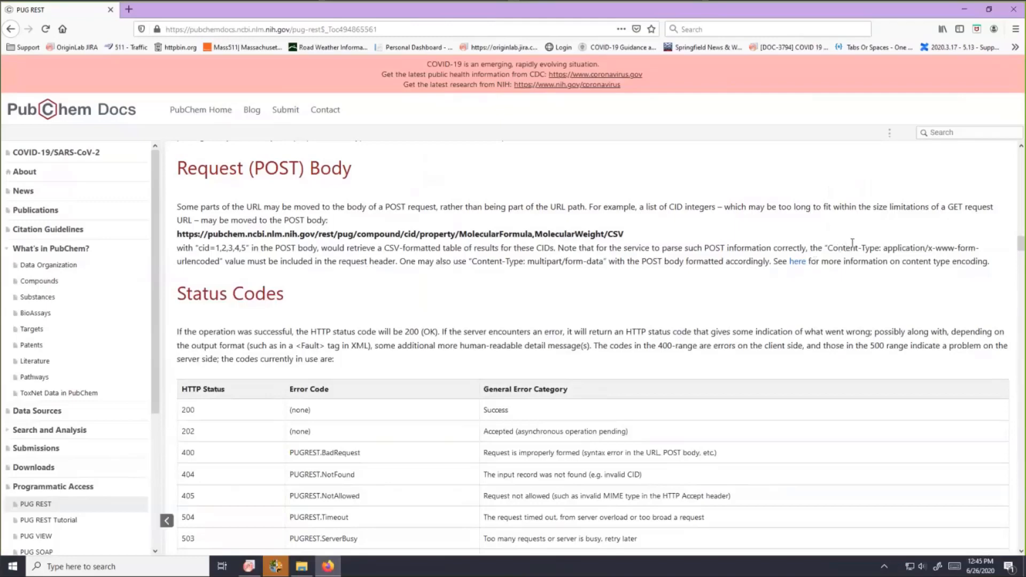
Return to Origin and copy the PubChem MolecularFormula,MolecularWeight/CSV request URL from the Advanced notes.
{"action": "left_click", "coordinate": [965, 8]}
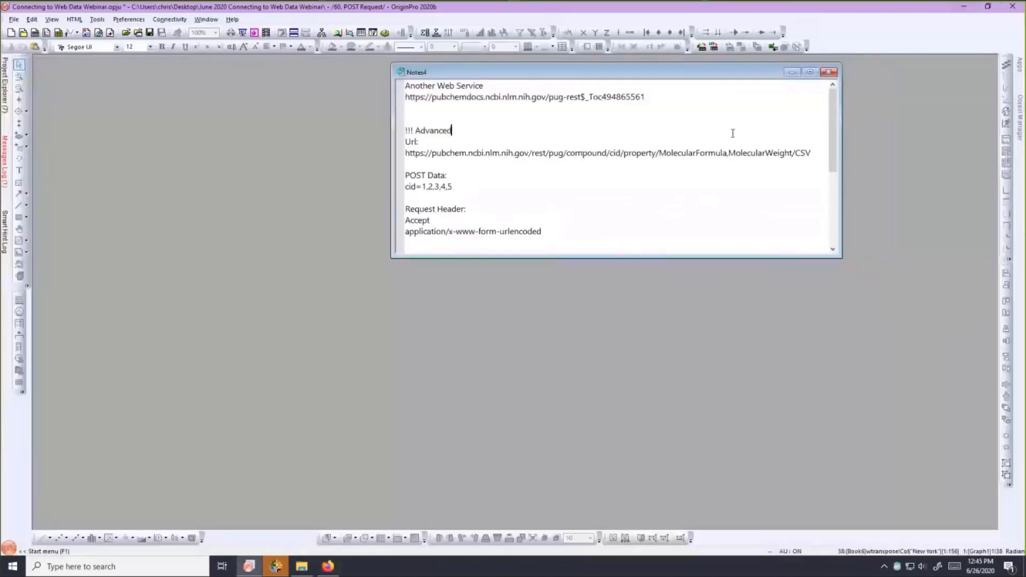
{"action": "left_click_drag", "start_coordinate": [810, 152], "coordinate": [405, 155]}
{"action": "key", "text": "ctrl+c"}
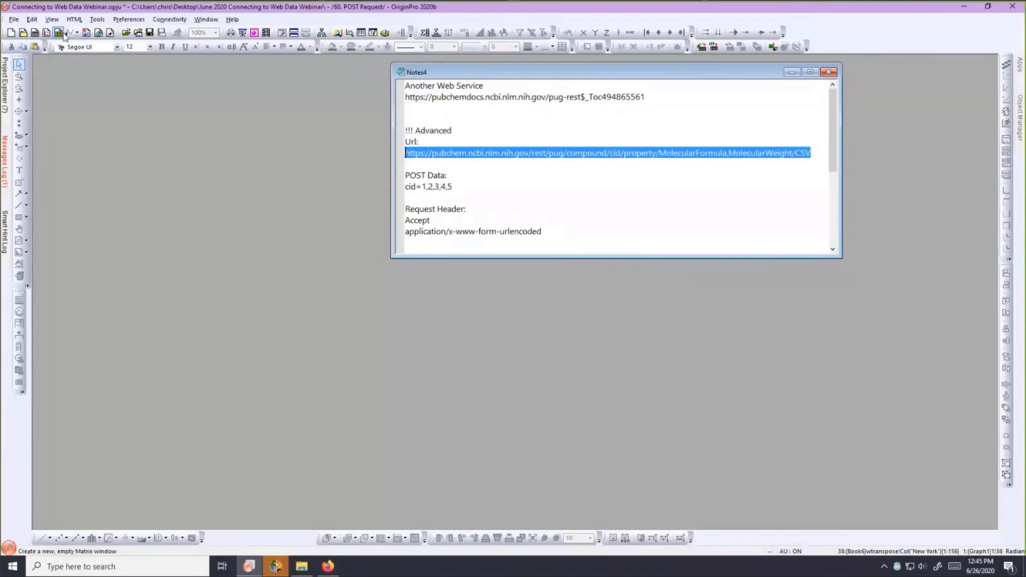
Create a new workbook and open Connect to Web for it, moving the dialog to uncover part of the notes.
{"action": "left_click", "coordinate": [35, 33]}
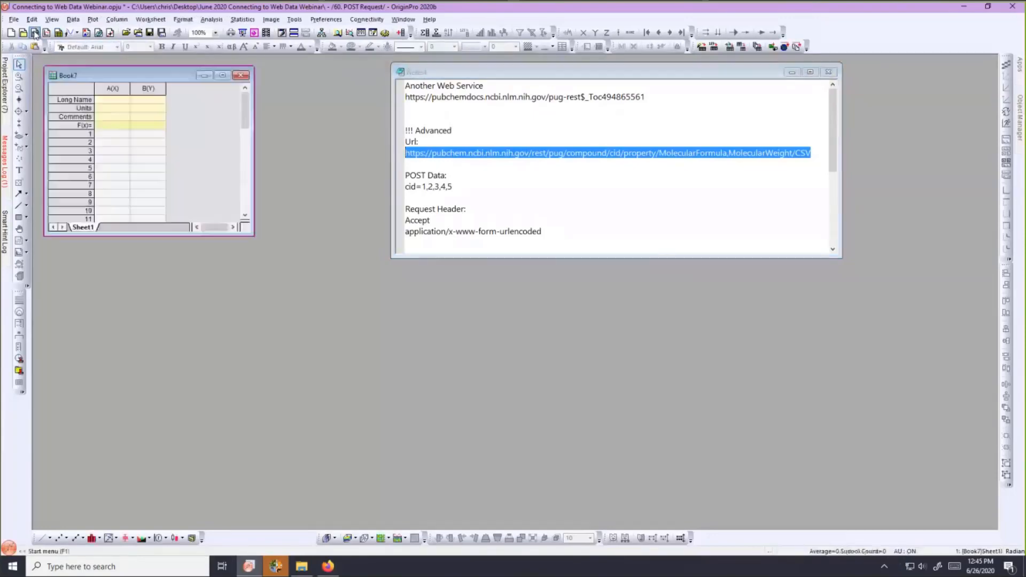
{"action": "left_click", "coordinate": [73, 19]}
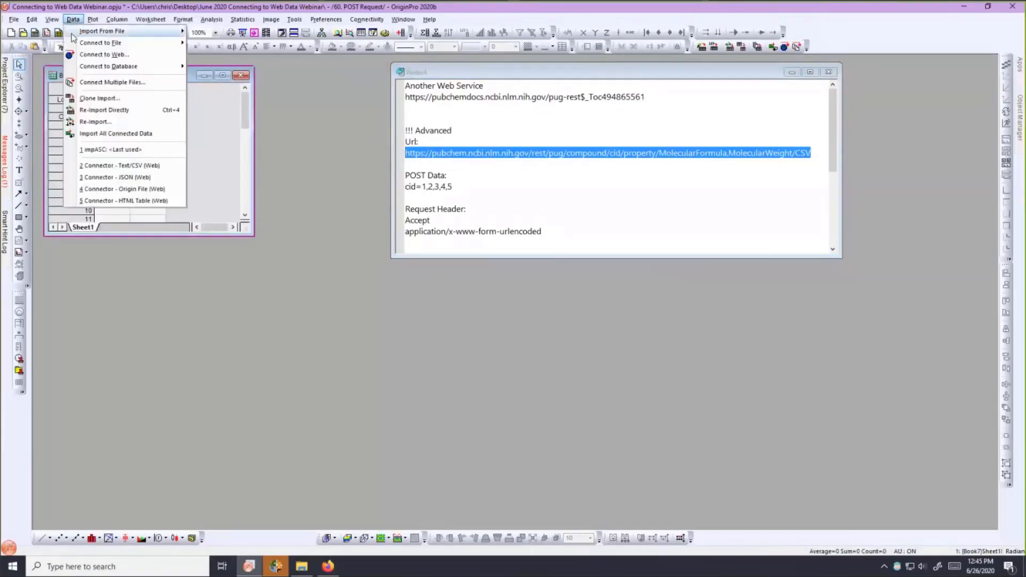
{"action": "left_click", "coordinate": [81, 54]}
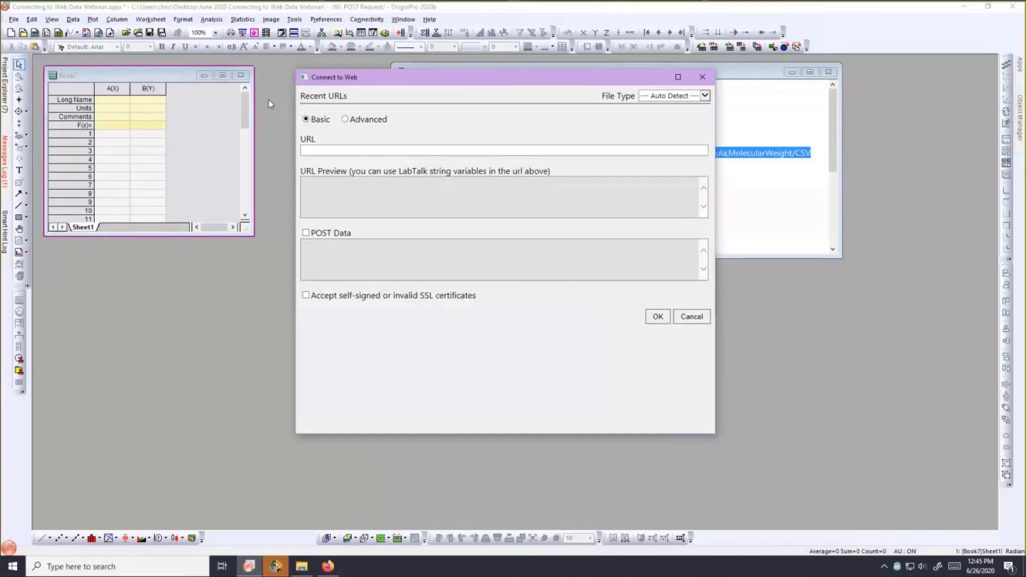
{"action": "left_click_drag", "start_coordinate": [483, 76], "coordinate": [282, 99]}
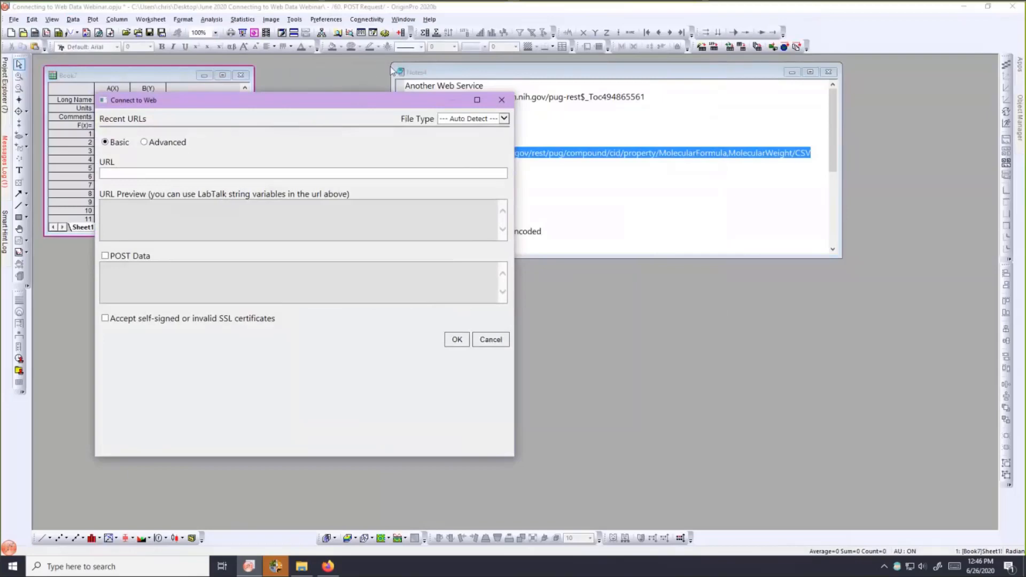
{"action": "left_click_drag", "start_coordinate": [230, 100], "coordinate": [215, 66]}
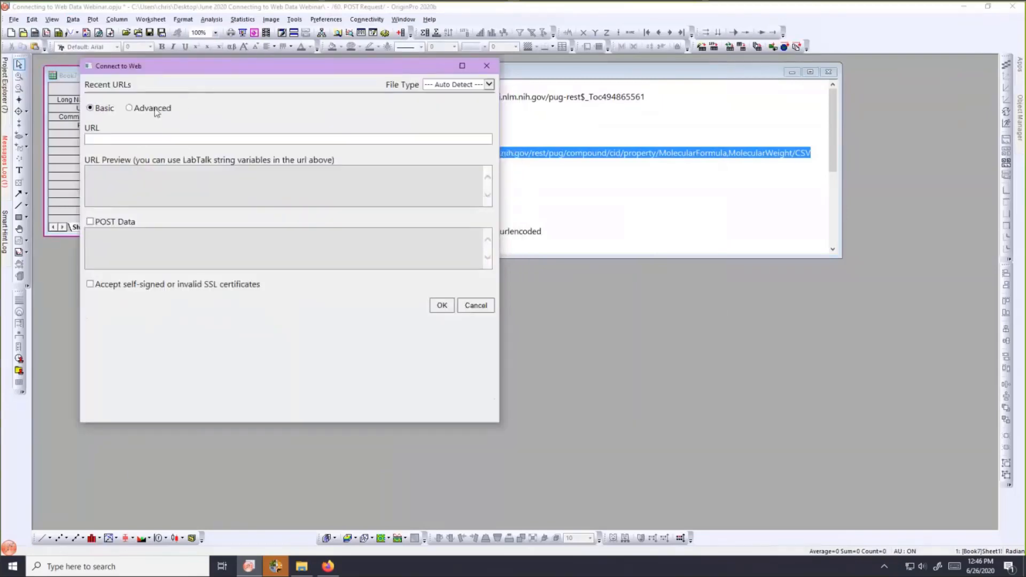
Switch the web connection to Advanced mode and paste the copied PubChem CSV request URL as the first URL part.
{"action": "left_click", "coordinate": [154, 109]}
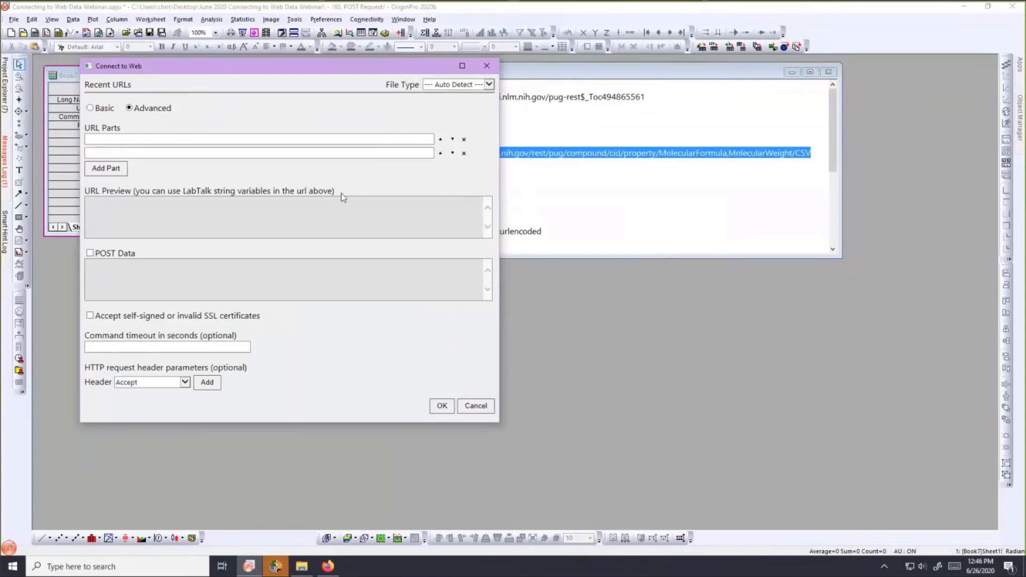
{"action": "left_click", "coordinate": [113, 142]}
{"action": "key", "text": "ctrl+v"}
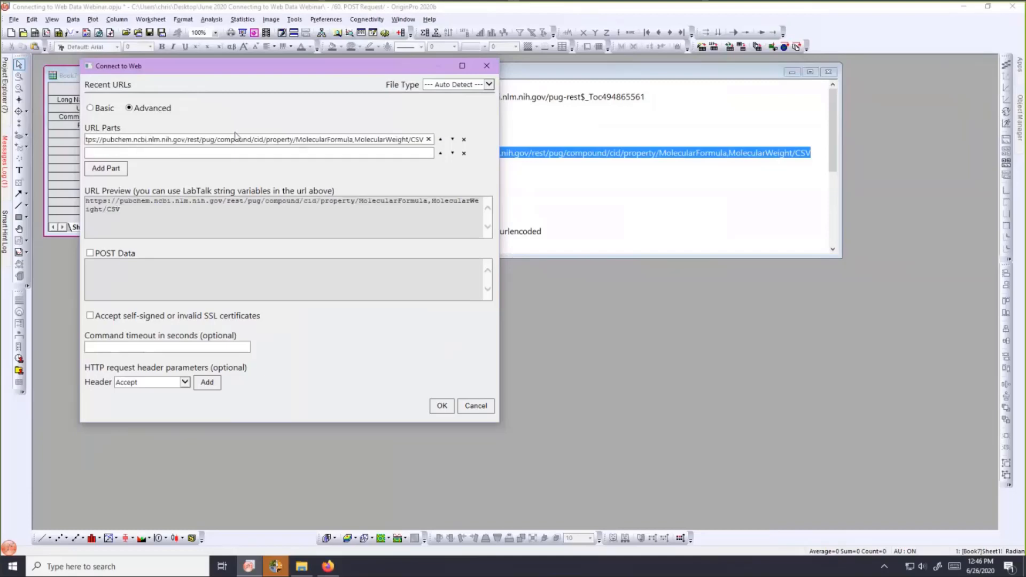
Check the POST details in the notes behind the dialog, enable POST Data and enter cid=1,2,3,4,5,6,7,8,9,10.
{"action": "left_click", "coordinate": [544, 75]}
{"action": "left_click", "coordinate": [418, 68]}
{"action": "left_click_drag", "start_coordinate": [314, 66], "coordinate": [199, 79]}
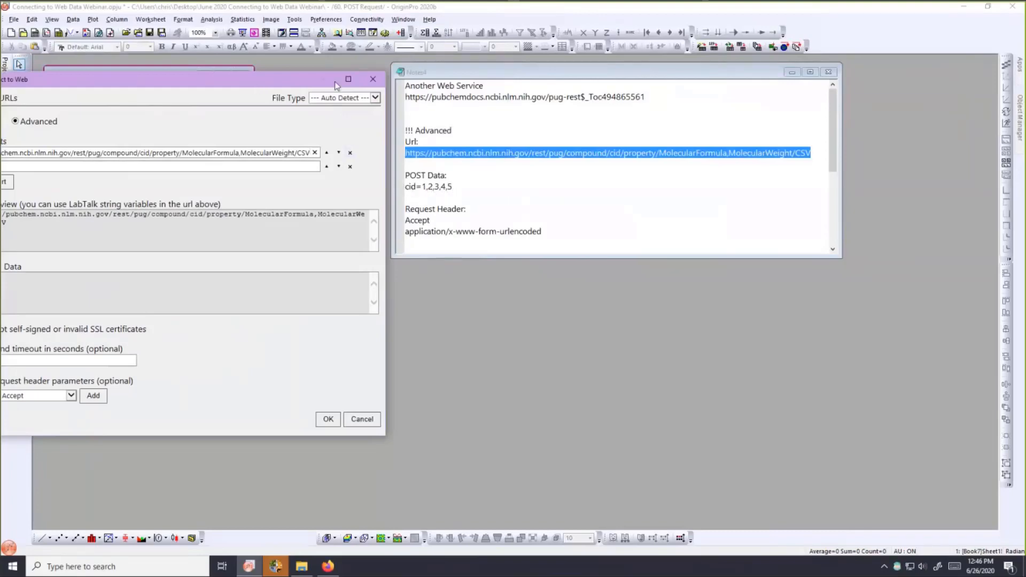
{"action": "left_click_drag", "start_coordinate": [335, 86], "coordinate": [538, 48]}
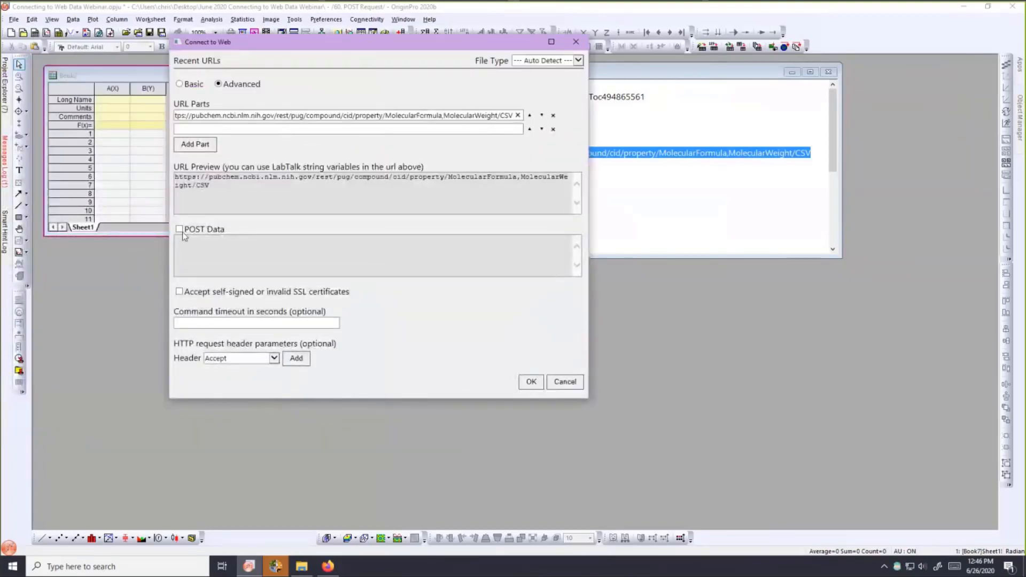
{"action": "left_click", "coordinate": [180, 229]}
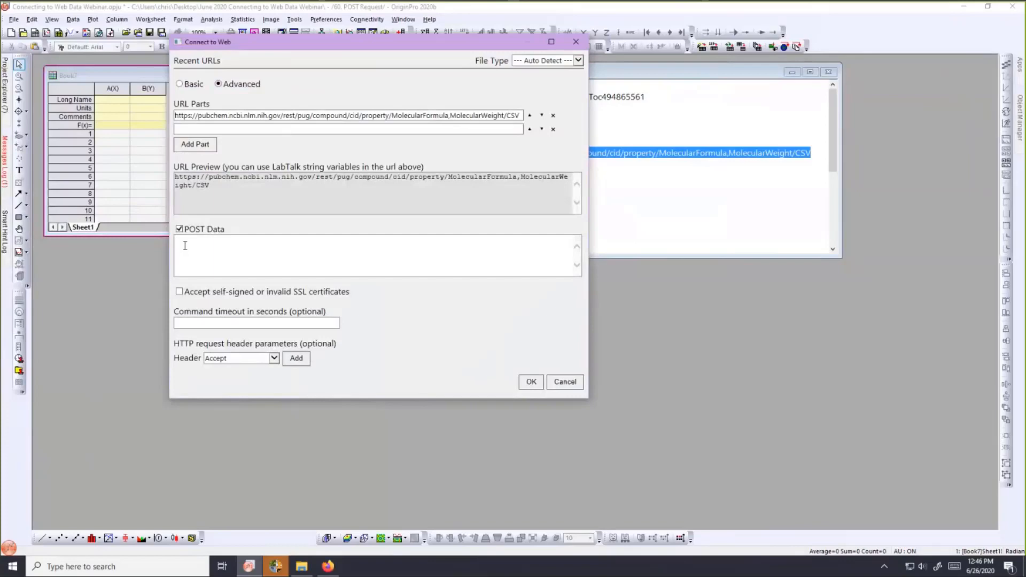
{"action": "left_click", "coordinate": [184, 246]}
{"action": "type", "text": "cid=1,2,3,4,5,6,7,8,9,10"}
Uncover the request header notes behind the dialog and add a custom HTTP request header named Content-Type.
{"action": "left_click_drag", "start_coordinate": [185, 42], "coordinate": [58, 16]}
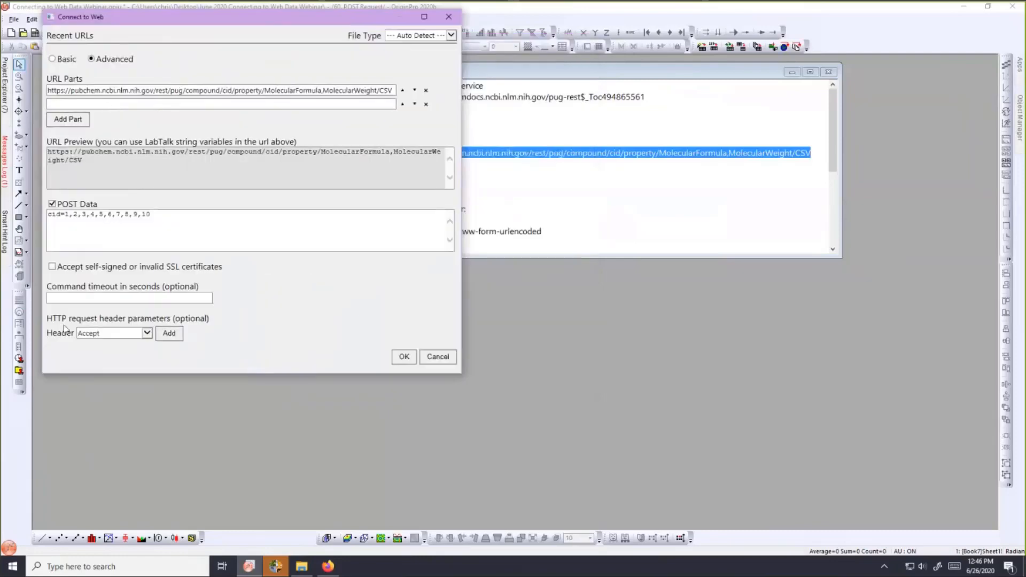
{"action": "left_click", "coordinate": [147, 334]}
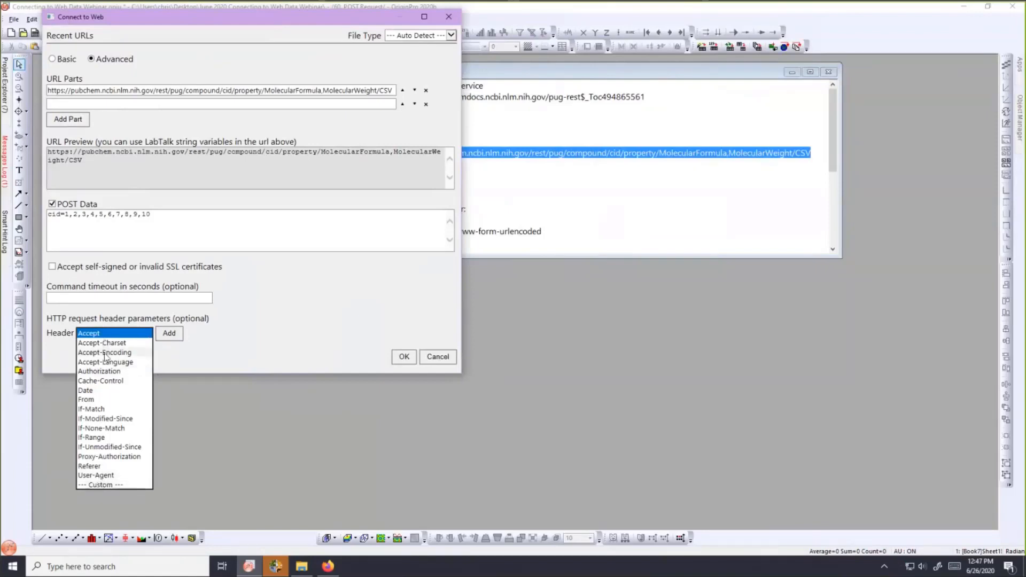
{"action": "left_click", "coordinate": [98, 485]}
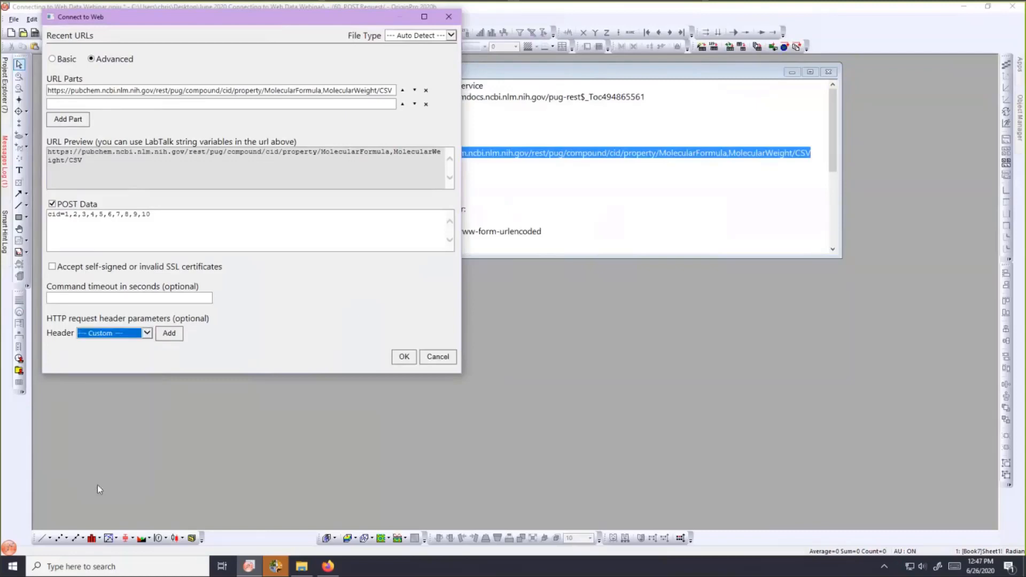
{"action": "left_click", "coordinate": [169, 333]}
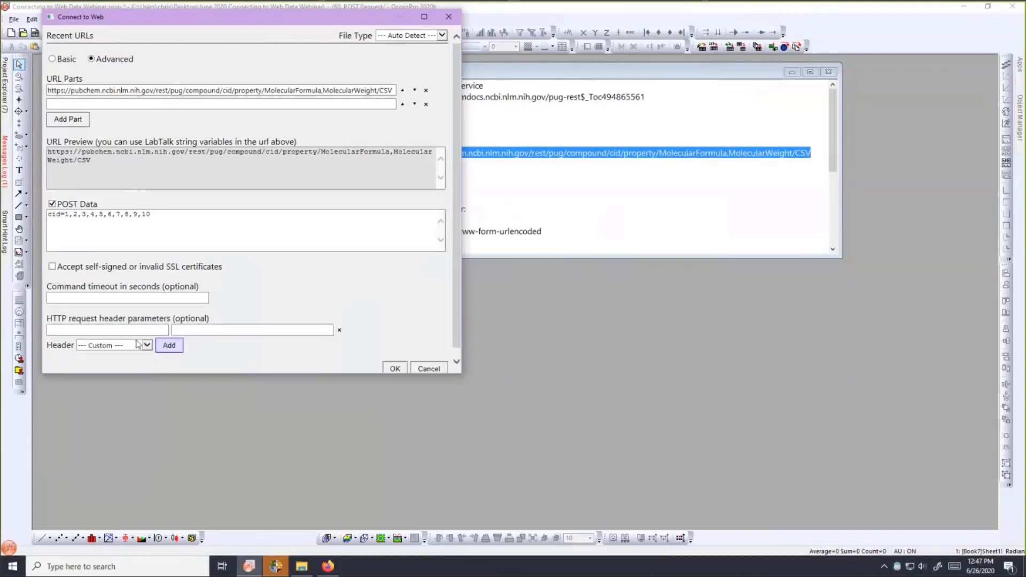
{"action": "left_click", "coordinate": [111, 329]}
{"action": "type", "text": "C"}
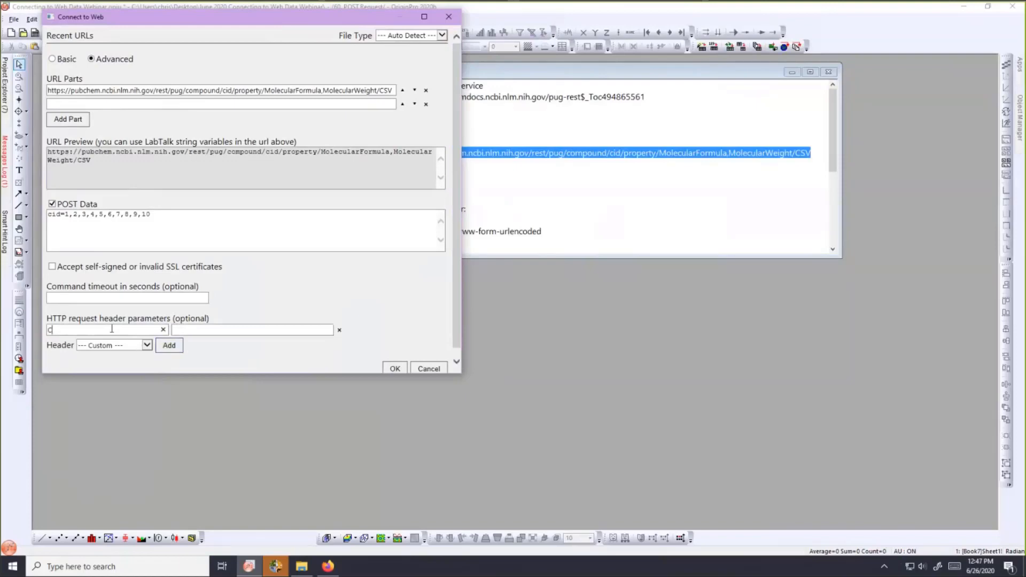
{"action": "type", "text": "ontent-Type"}
Set the Content-Type header's value to x-www-form-urlencoded and try to run the PubChem web import.
{"action": "left_click_drag", "start_coordinate": [398, 30], "coordinate": [451, 34]}
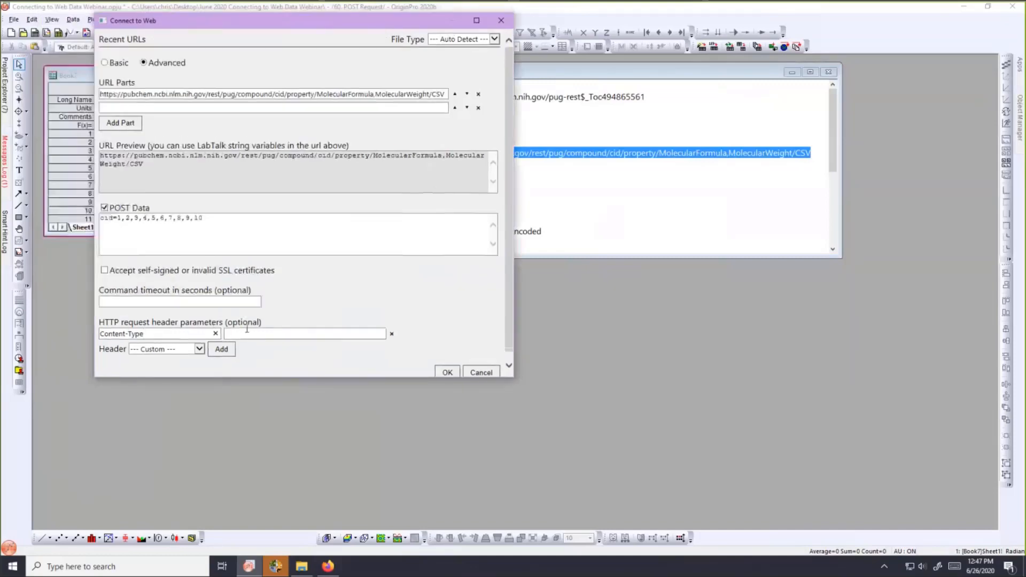
{"action": "left_click", "coordinate": [241, 334]}
{"action": "type", "text": "x-www-"}
{"action": "left_click_drag", "start_coordinate": [342, 22], "coordinate": [324, 25]}
{"action": "type", "text": "form"}
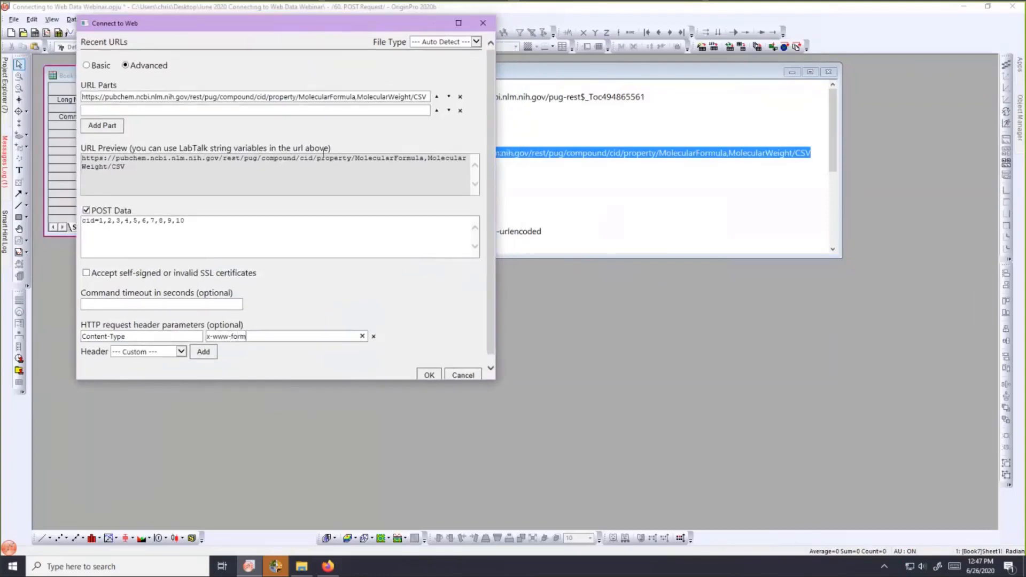
{"action": "type", "text": "-urlencoded"}
{"action": "left_click_drag", "start_coordinate": [241, 23], "coordinate": [362, 19]}
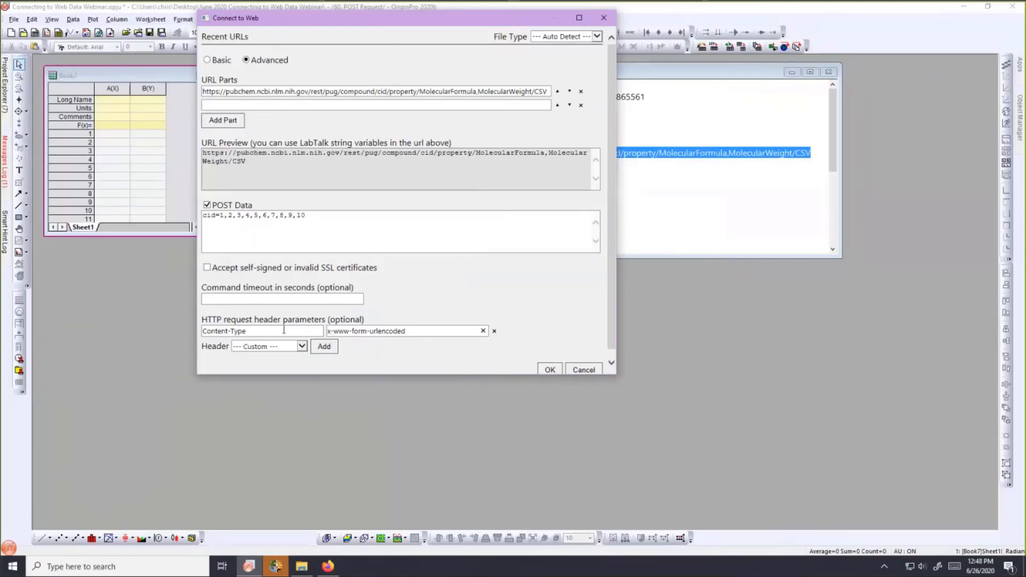
{"action": "left_click", "coordinate": [547, 371]}
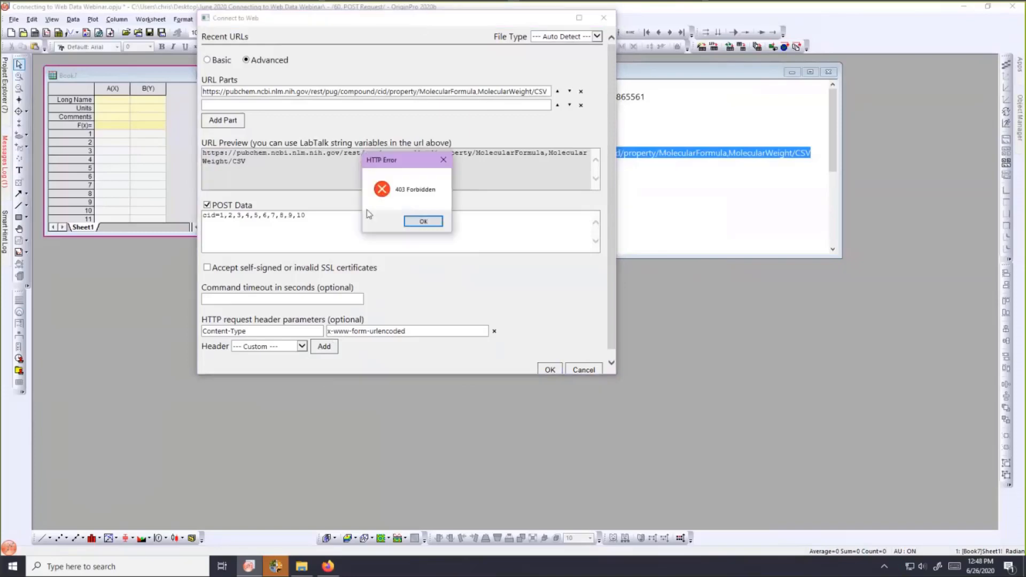
{"action": "left_click", "coordinate": [423, 222]}
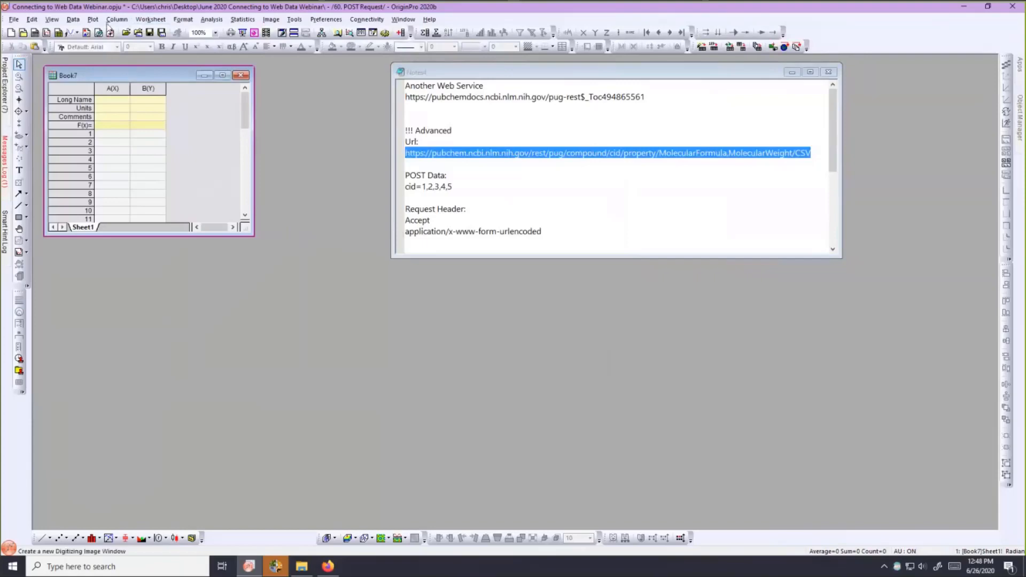
Reopen Connect to Web for the empty workbook and enter the PubChem MolecularFormula,MolecularWeight/CSV request URL in Basic mode.
{"action": "left_click", "coordinate": [72, 19]}
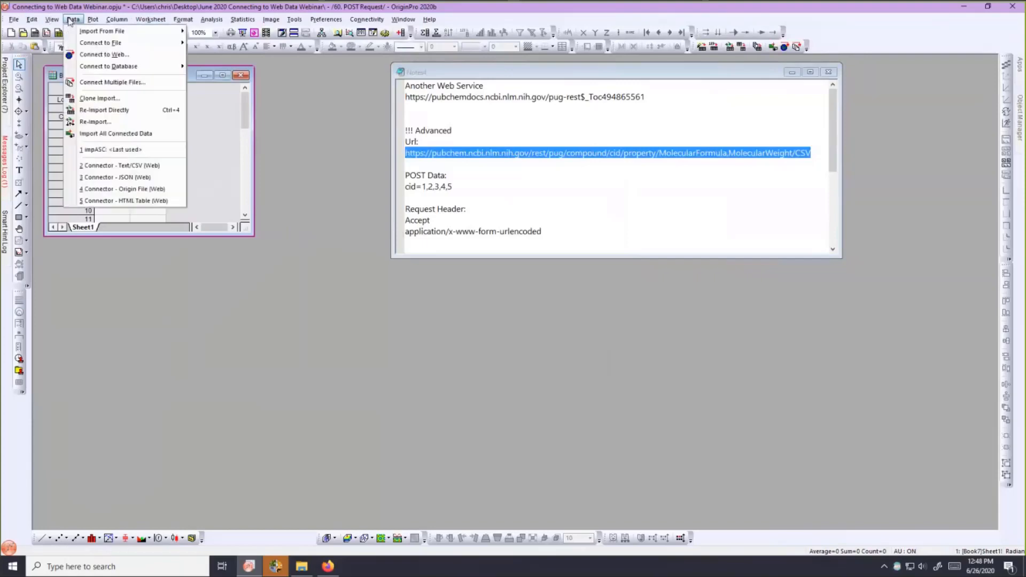
{"action": "left_click", "coordinate": [98, 55]}
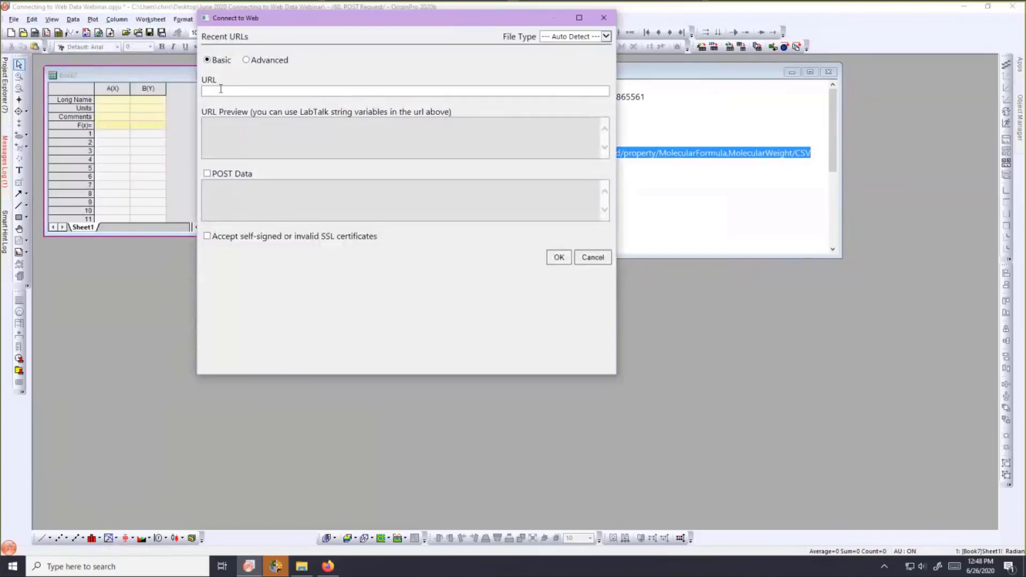
{"action": "type", "text": "https://pubchem.ncbi.nlm.nih.gov/rest/pug/compound/cid/property/MolecularFormula,MolecularWeight/CSV"}
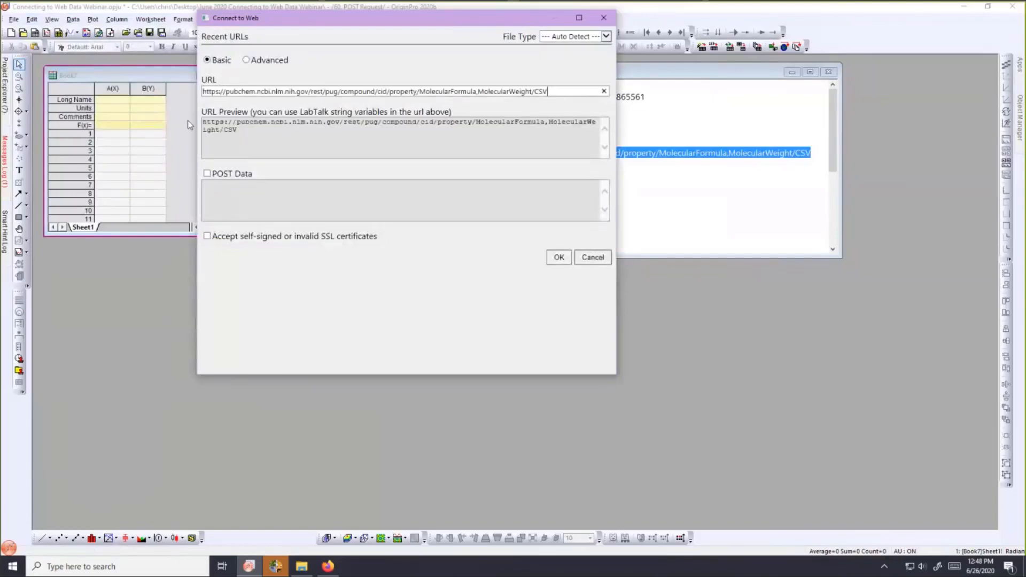
Enable POST Data with cid=1,2,3,4,5,6,7,8,9,10 and import the result with the default CSV options.
{"action": "left_click", "coordinate": [207, 173]}
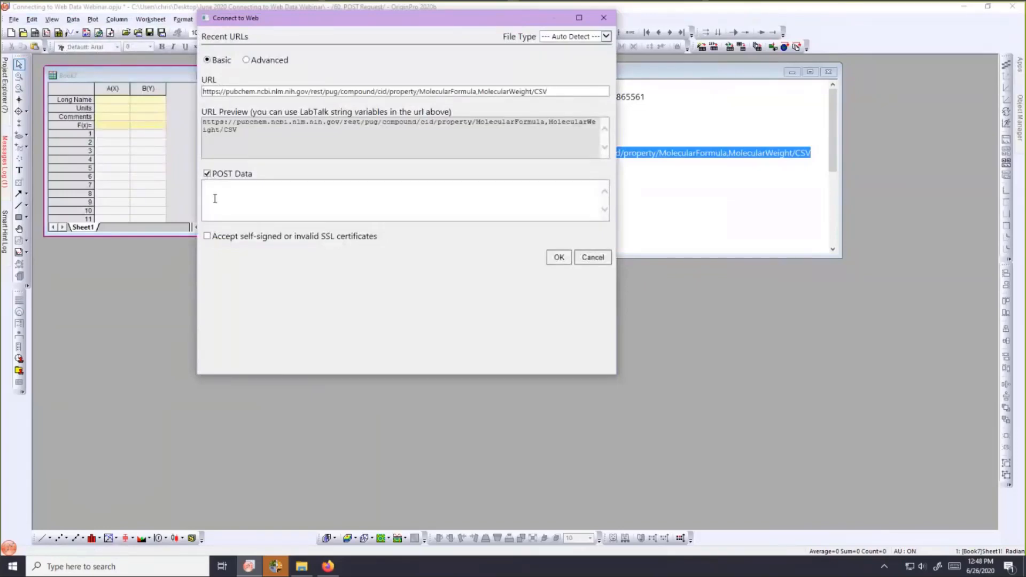
{"action": "left_click", "coordinate": [214, 198]}
{"action": "type", "text": "cid=1,2,3,4,5,6,7,8,9,10"}
{"action": "left_click", "coordinate": [559, 257]}
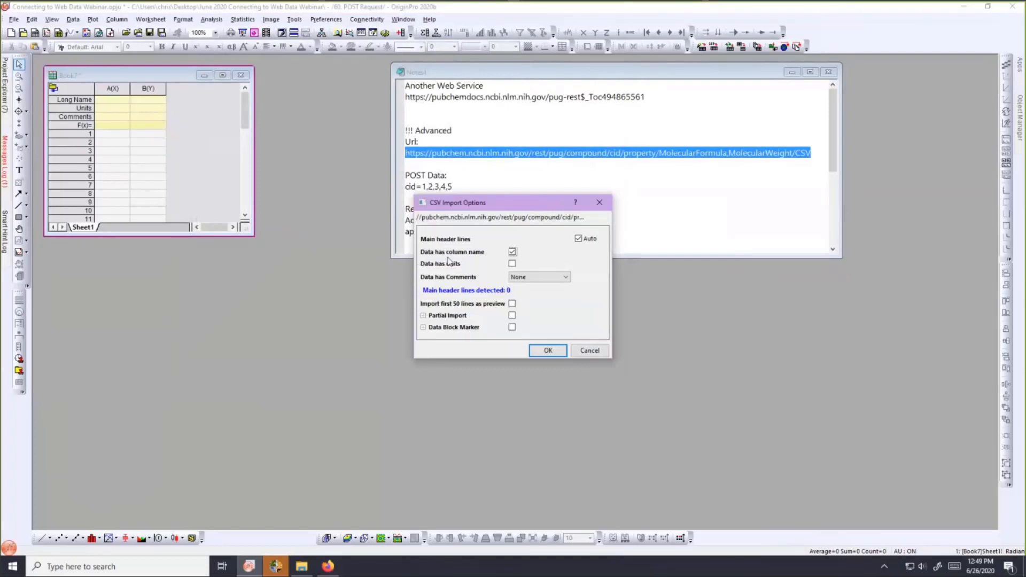
{"action": "left_click", "coordinate": [546, 351]}
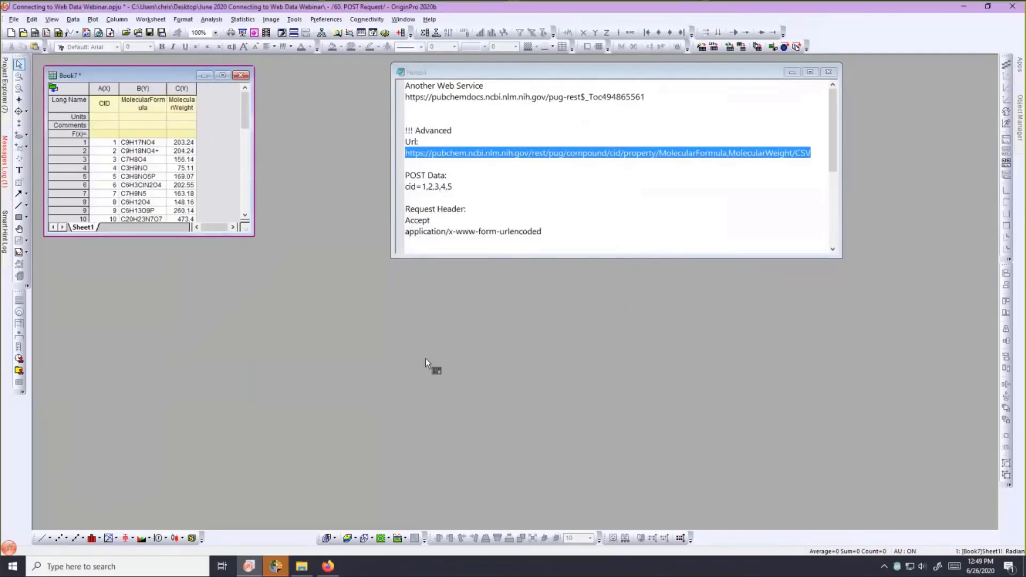
Enlarge the imported workbook's window and widen the MolecularFormula and MolecularWeight columns to fit their long names.
{"action": "left_click_drag", "start_coordinate": [426, 358], "coordinate": [438, 374]}
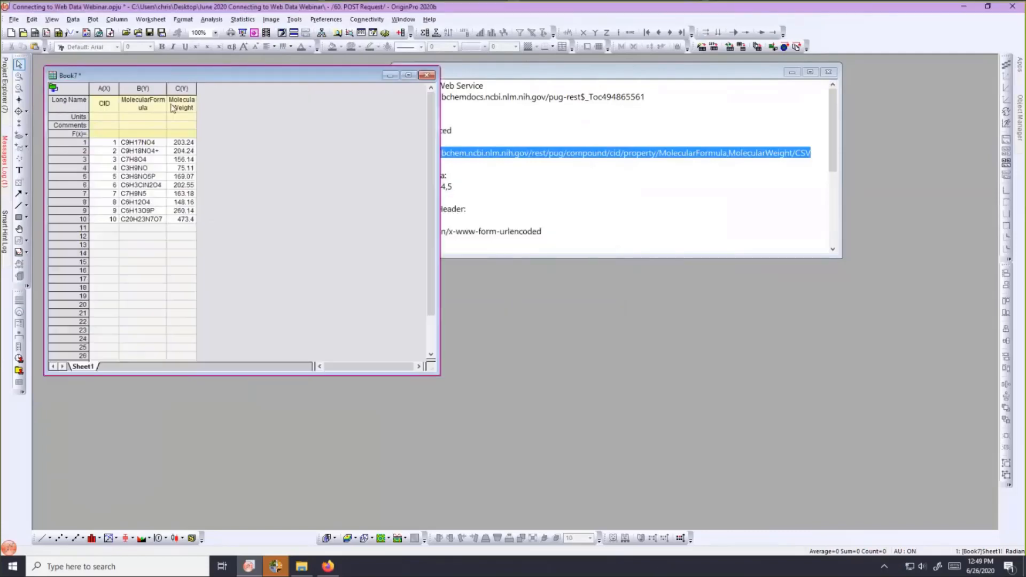
{"action": "double_click", "coordinate": [194, 88]}
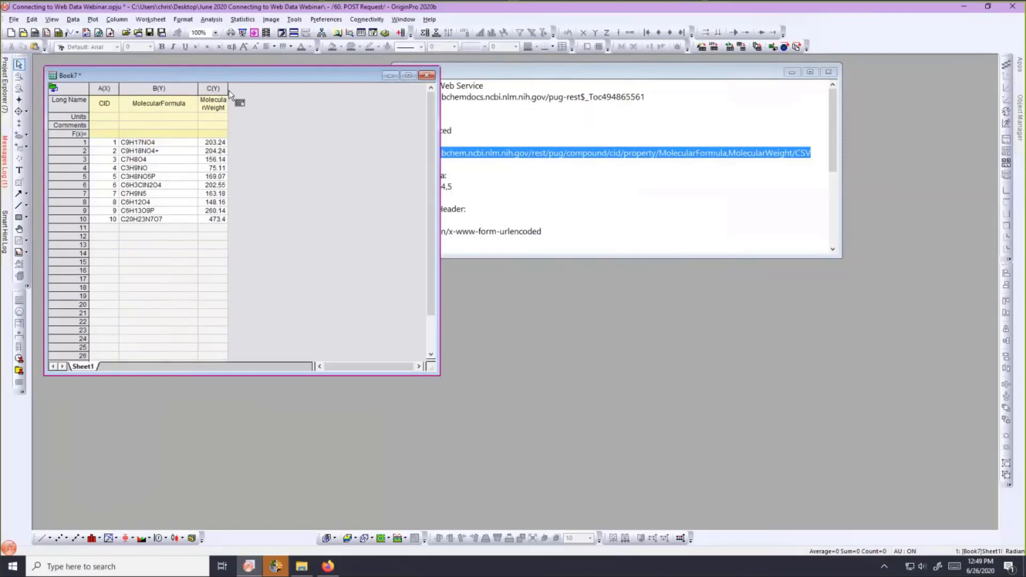
{"action": "left_click_drag", "start_coordinate": [228, 88], "coordinate": [293, 90]}
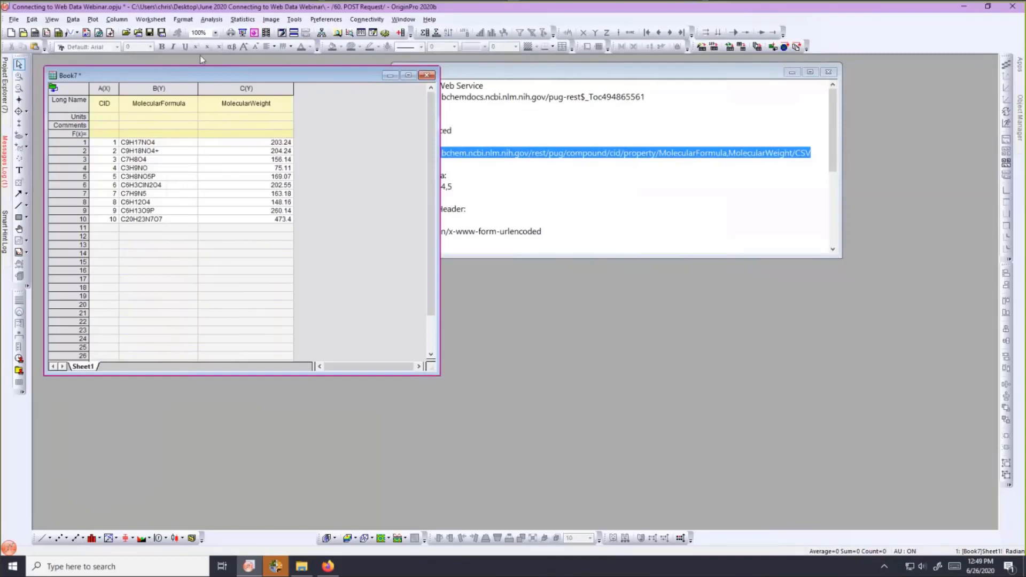
Create another workbook, open Connect to Web for it and enter the same PubChem CSV request URL.
{"action": "left_click", "coordinate": [74, 19]}
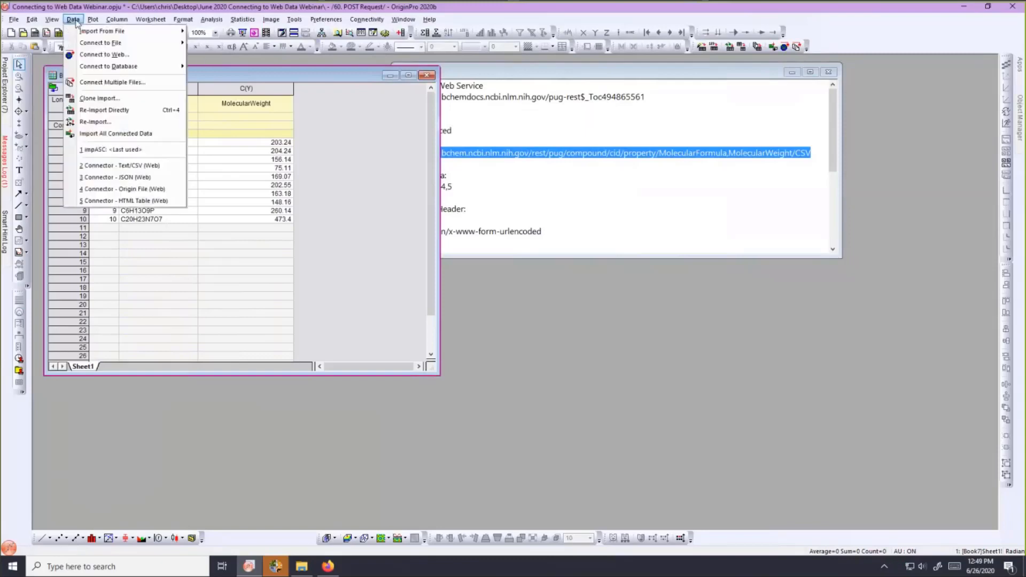
{"action": "left_click", "coordinate": [192, 74]}
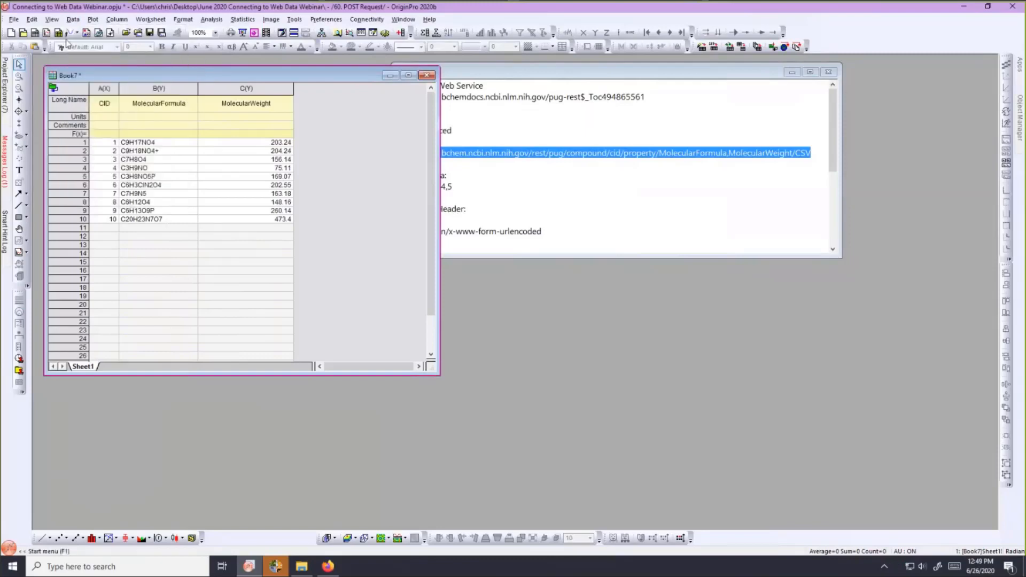
{"action": "left_click", "coordinate": [34, 32]}
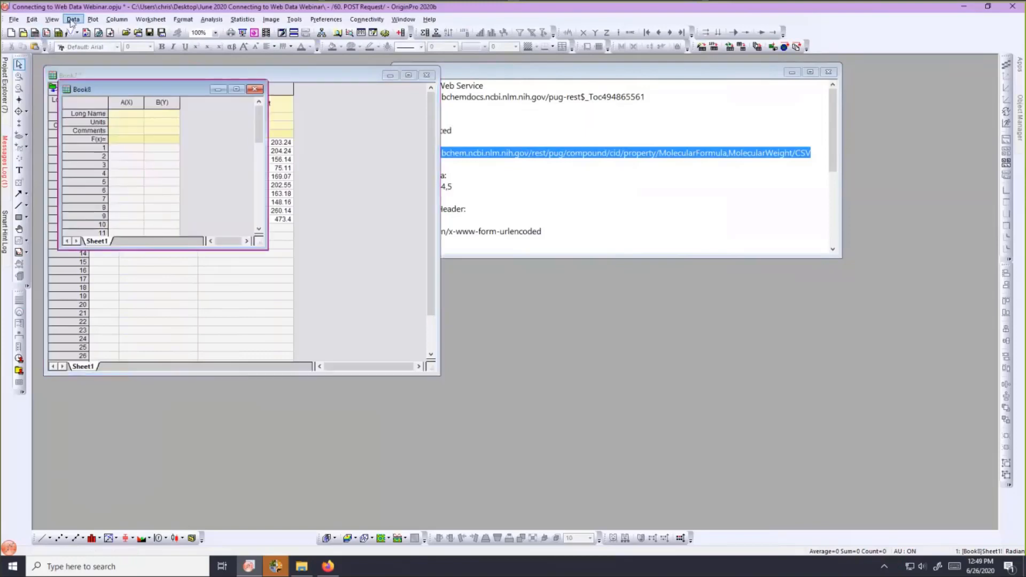
{"action": "left_click", "coordinate": [73, 20]}
{"action": "left_click", "coordinate": [81, 51]}
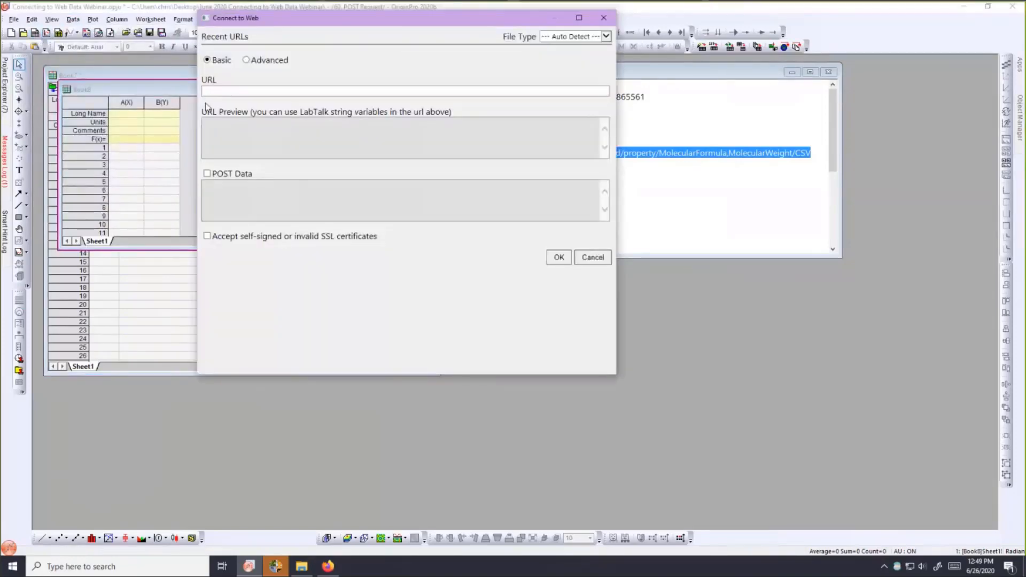
{"action": "type", "text": "https://pubchem.ncbi.nlm.nih.gov/rest/pug/compound/cid/property/MolecularFormula,MolecularWeight/CSV"}
Enable POST Data with cid=1,2,3,4,5 and import the compounds with the default CSV options.
{"action": "left_click", "coordinate": [219, 175]}
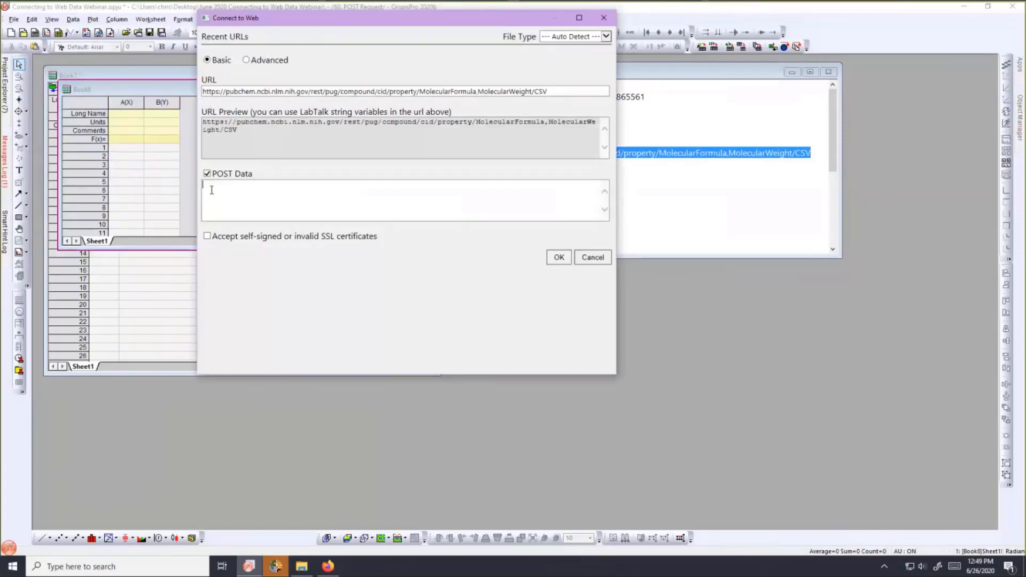
{"action": "left_click", "coordinate": [212, 190]}
{"action": "type", "text": "cid=1,2,3,4,5"}
{"action": "left_click", "coordinate": [559, 258]}
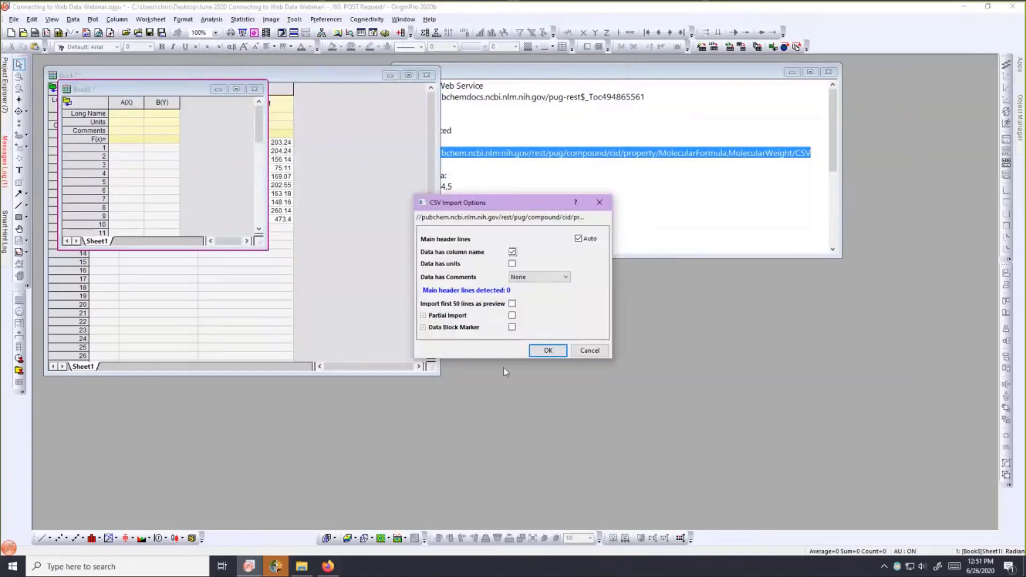
{"action": "left_click", "coordinate": [546, 351]}
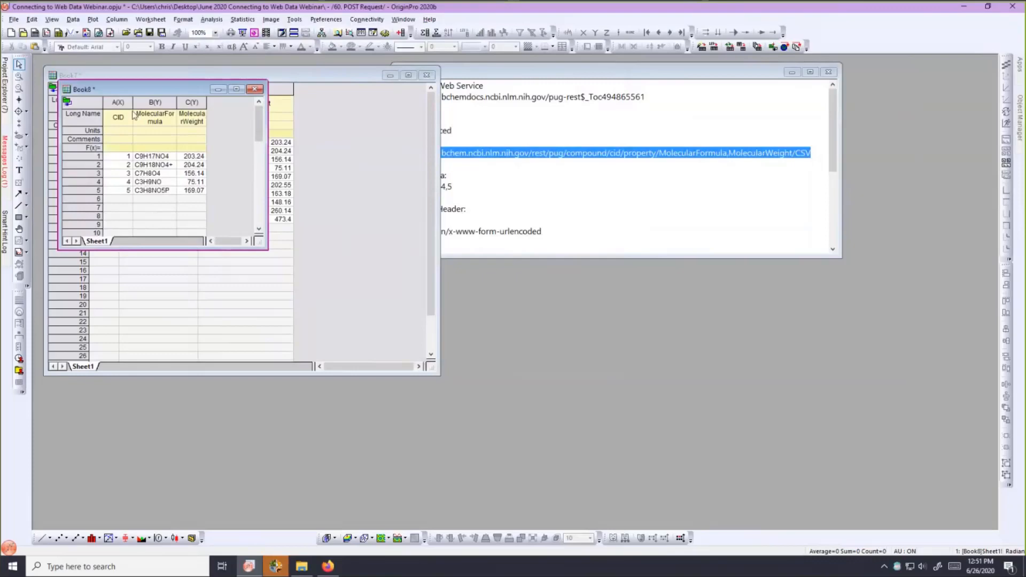
Open the project folder 70. Creative Examples from Learning Center.
{"action": "mouse_move", "coordinate": [7, 114]}
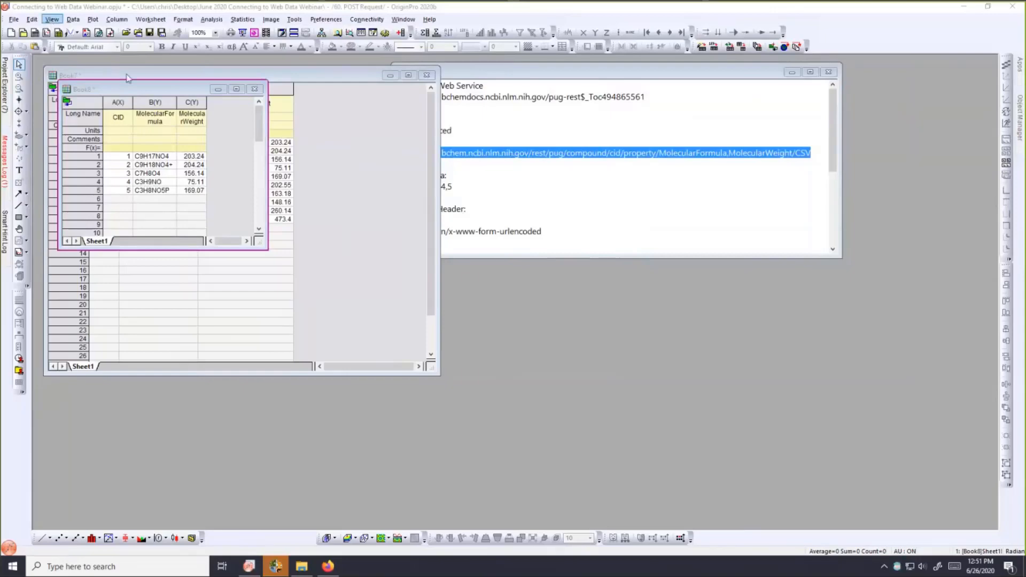
{"action": "left_click", "coordinate": [130, 91]}
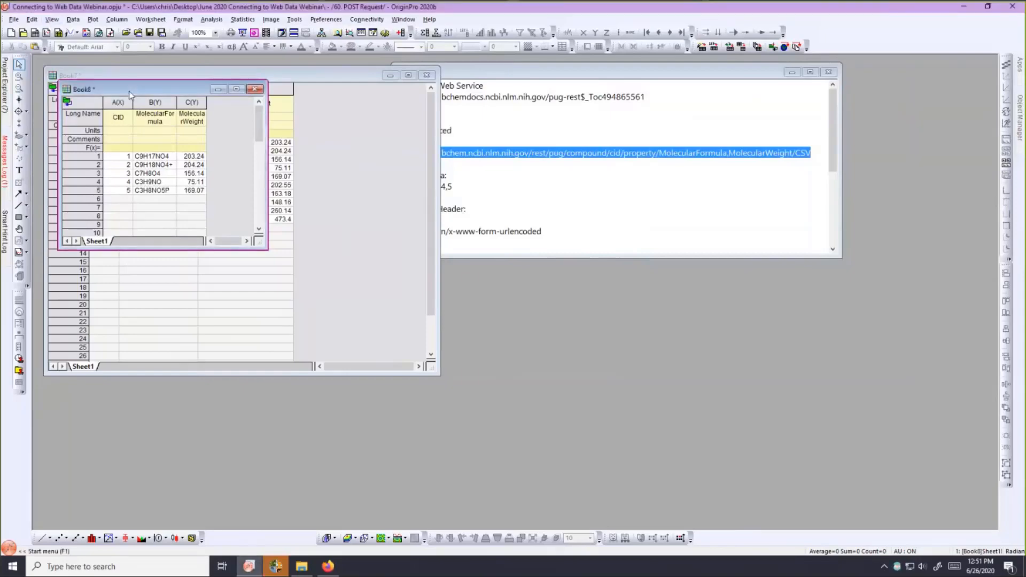
{"action": "left_click", "coordinate": [13, 20]}
{"action": "left_click", "coordinate": [7, 114]}
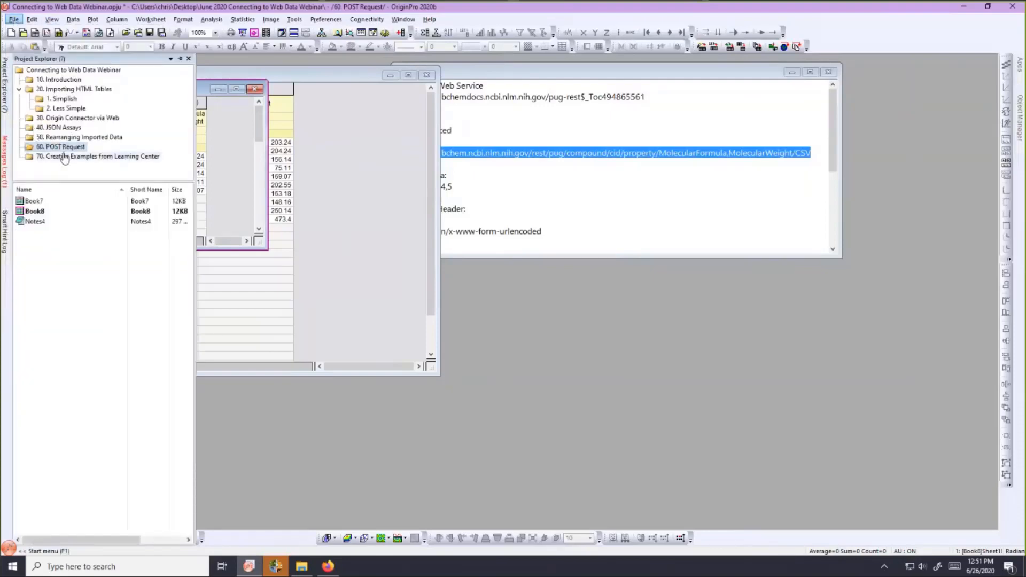
{"action": "left_click", "coordinate": [64, 159]}
{"action": "left_click", "coordinate": [63, 157]}
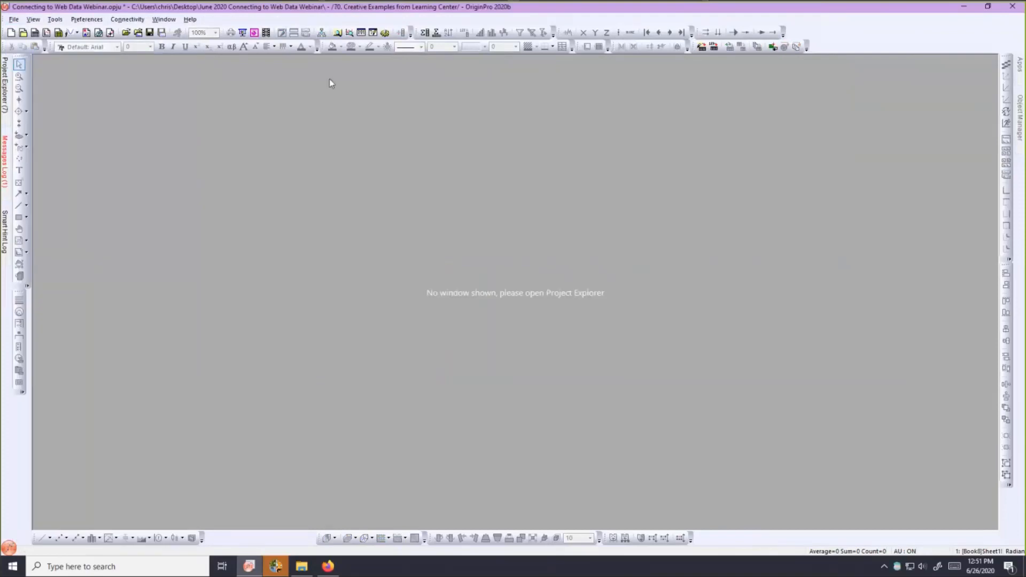
Open the Learning Center, clear the radar search from the graph samples and browse the samples of all plot types.
{"action": "left_click", "coordinate": [190, 20]}
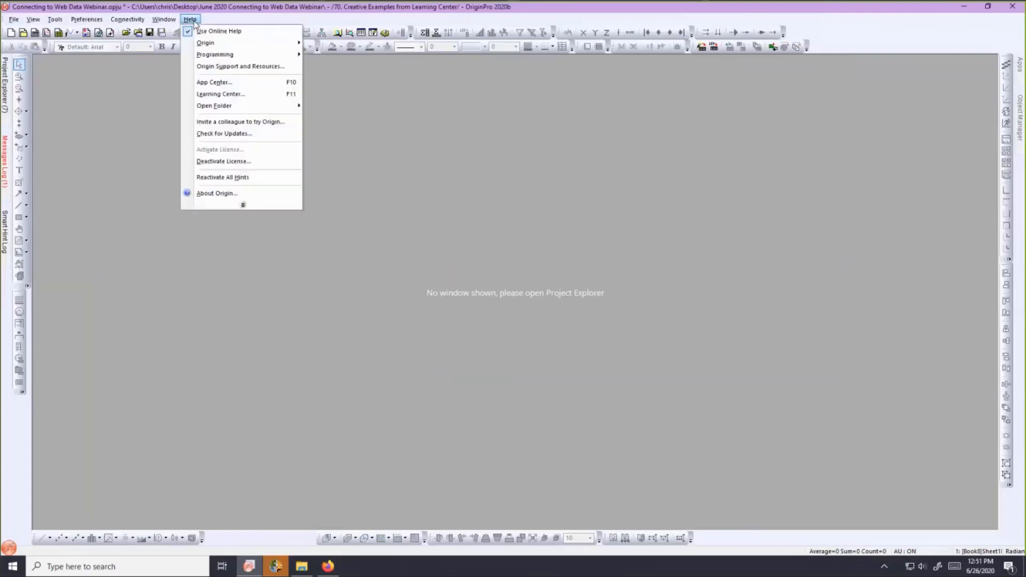
{"action": "left_click", "coordinate": [193, 94]}
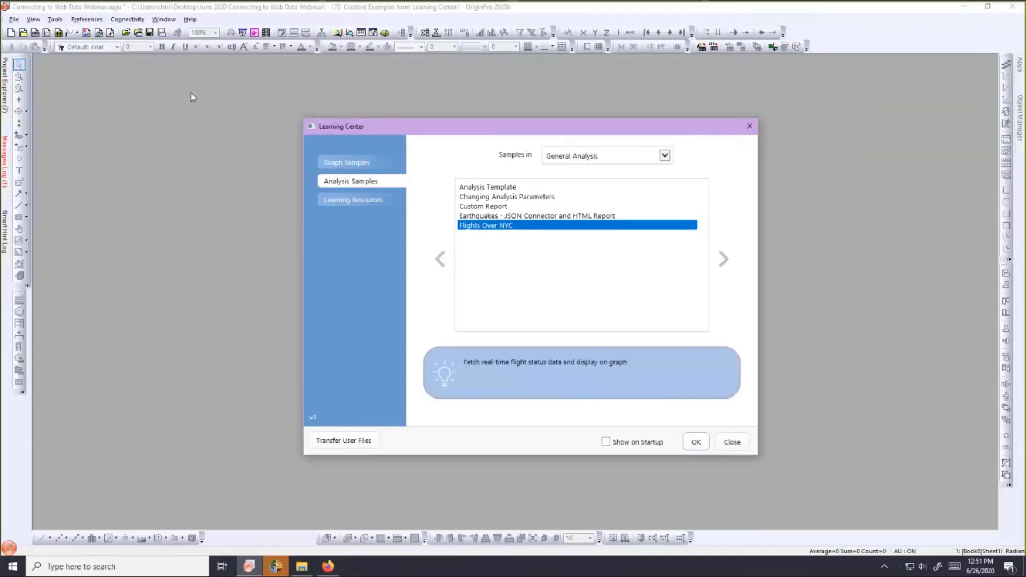
{"action": "left_click", "coordinate": [335, 167]}
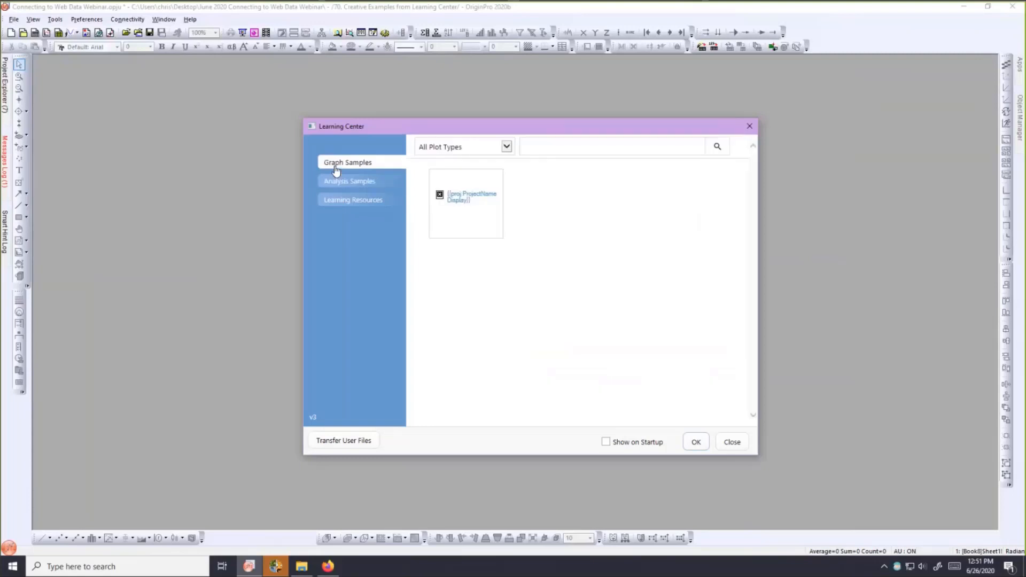
{"action": "left_click", "coordinate": [670, 148]}
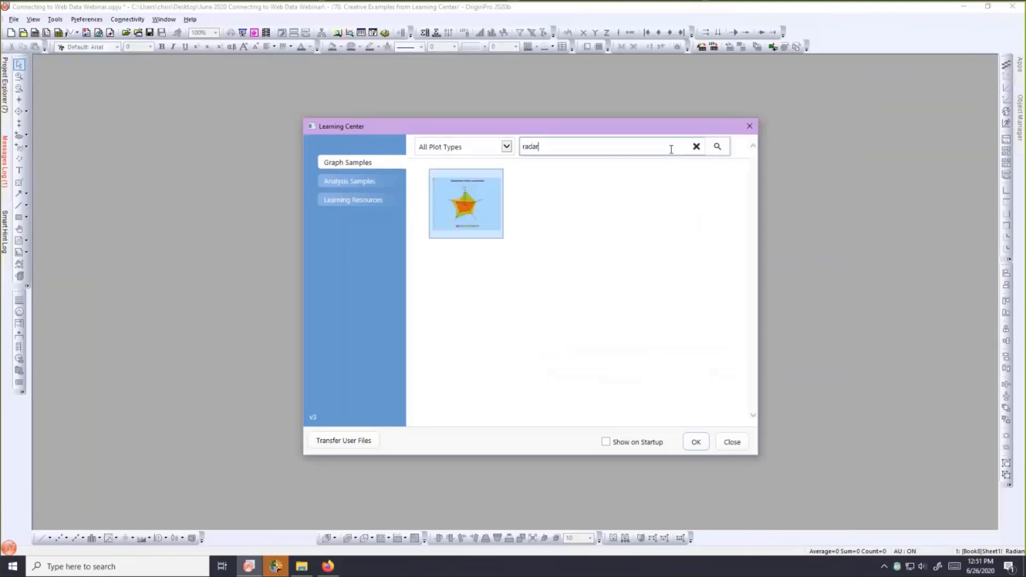
{"action": "left_click_drag", "start_coordinate": [669, 147], "coordinate": [513, 152]}
{"action": "key", "text": "BackSpace"}
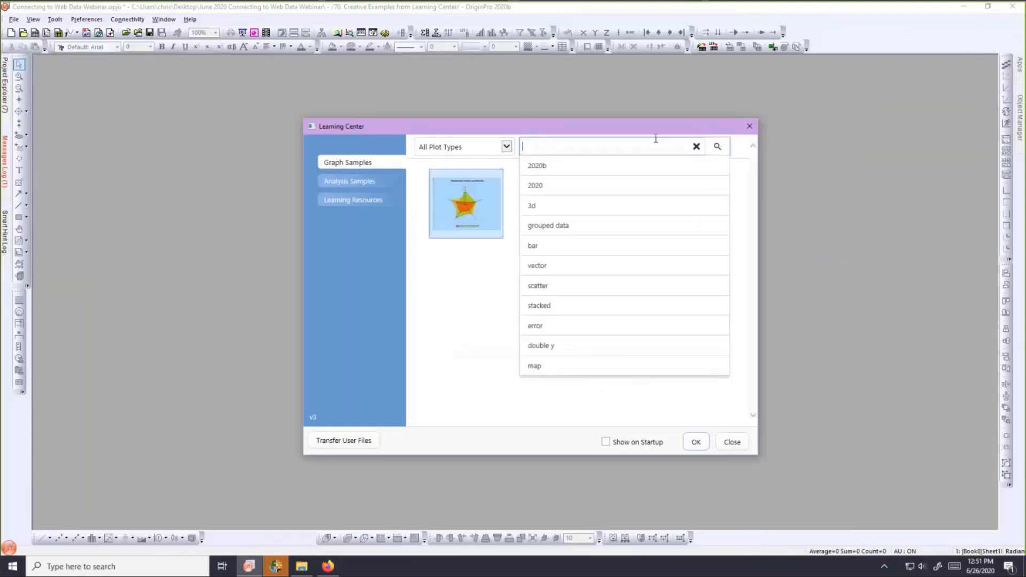
{"action": "left_click", "coordinate": [717, 147]}
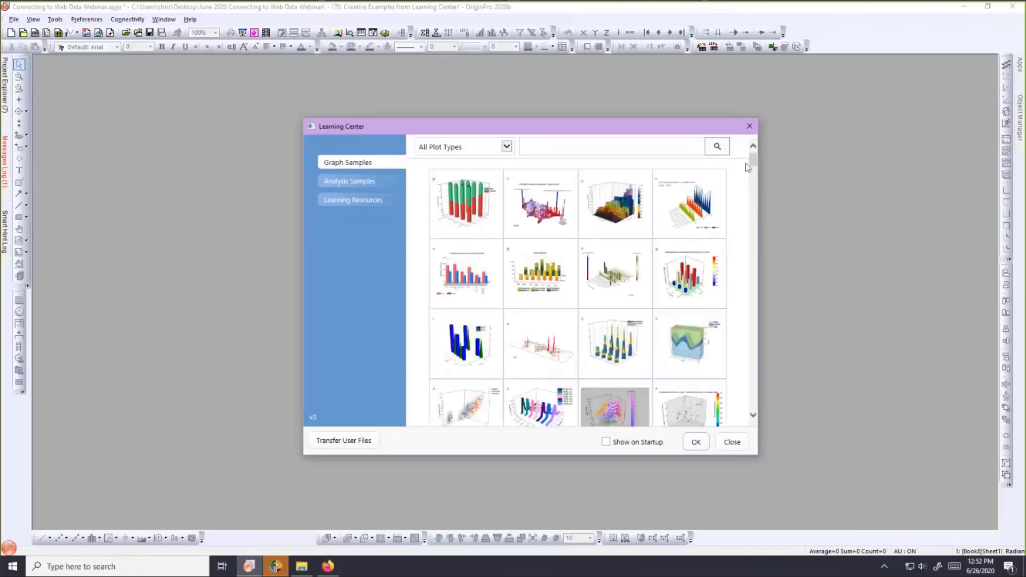
{"action": "left_click_drag", "start_coordinate": [753, 165], "coordinate": [754, 192]}
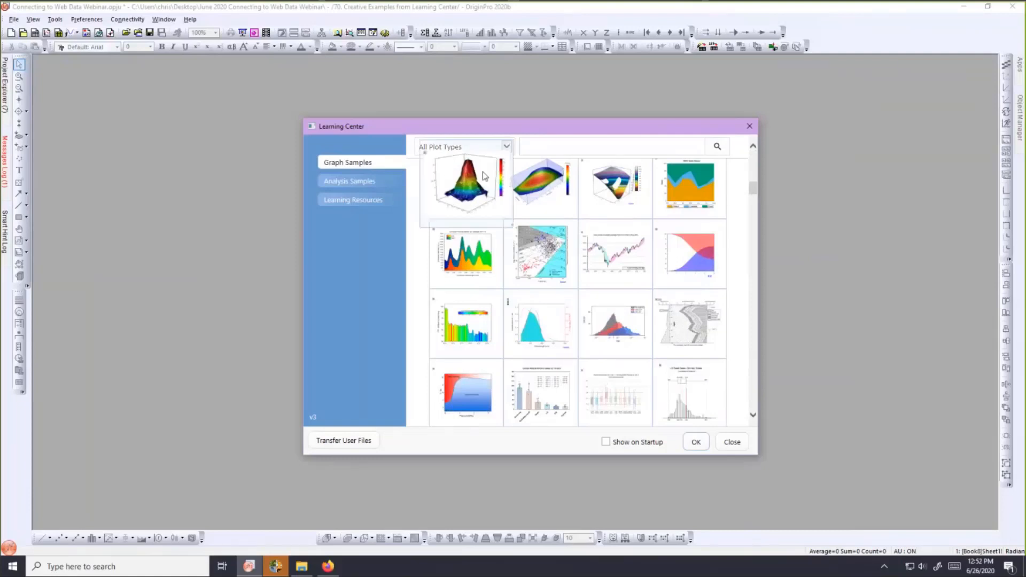
Open the General Analysis sample Earthquakes - JSON Connector and HTML Report and import last week's data.
{"action": "left_click", "coordinate": [352, 186]}
{"action": "left_click", "coordinate": [666, 156]}
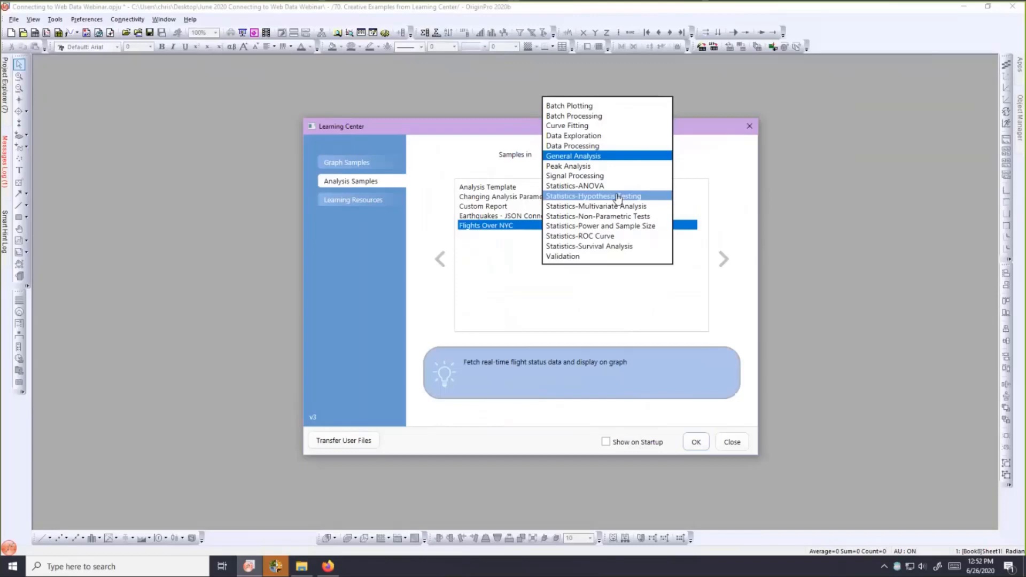
{"action": "left_click", "coordinate": [588, 156]}
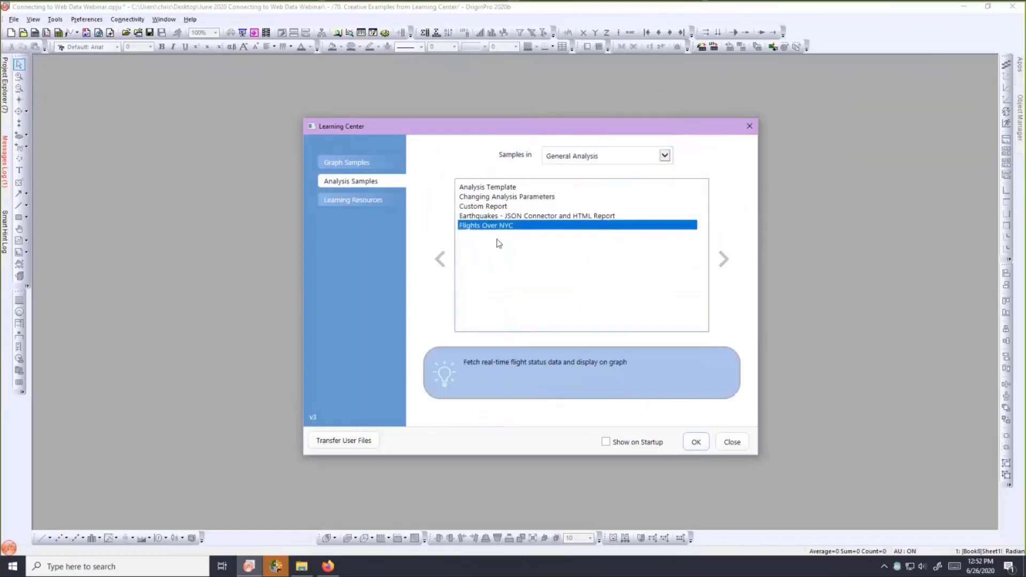
{"action": "left_click", "coordinate": [477, 217]}
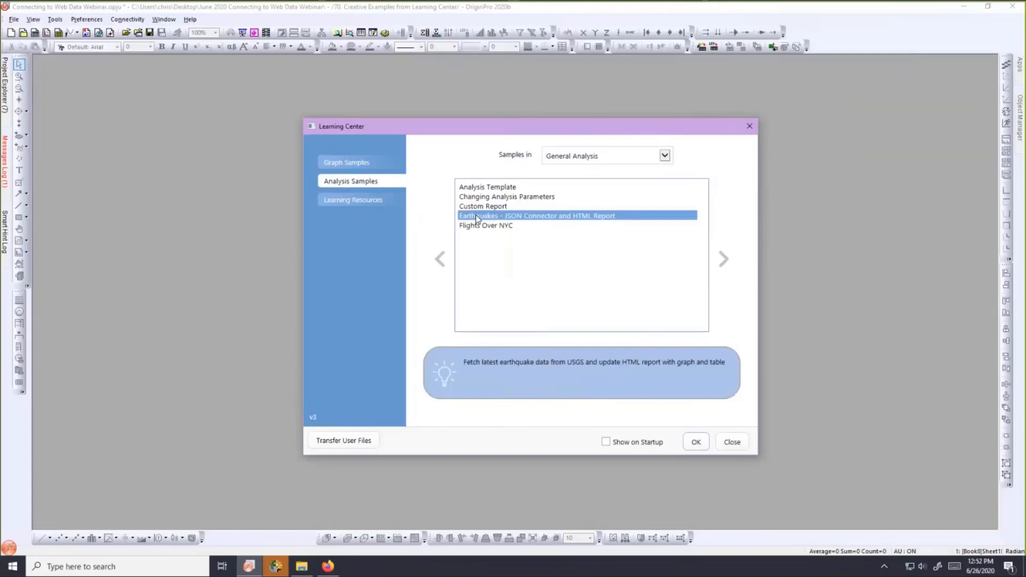
{"action": "double_click", "coordinate": [476, 219]}
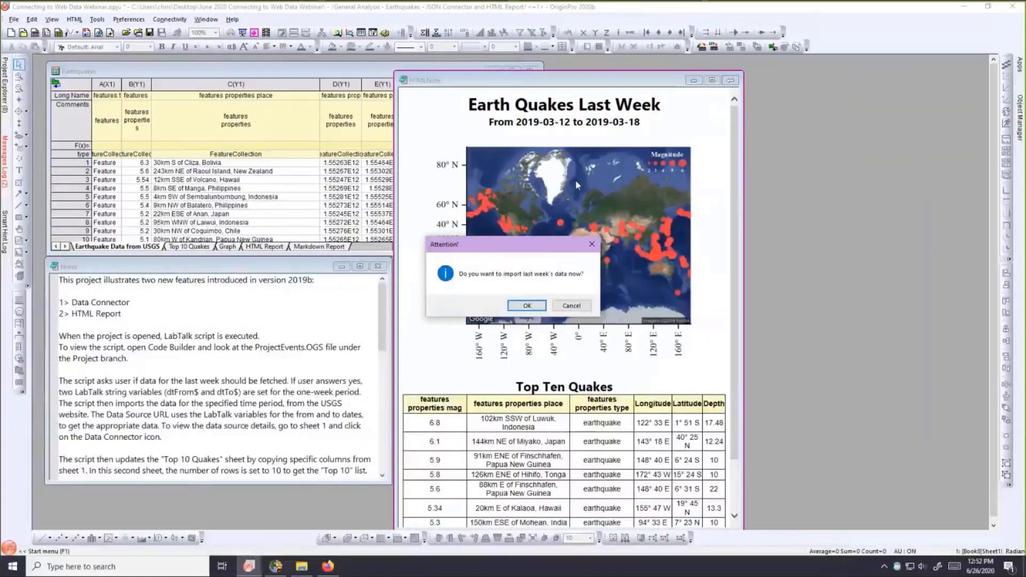
{"action": "left_click", "coordinate": [537, 308]}
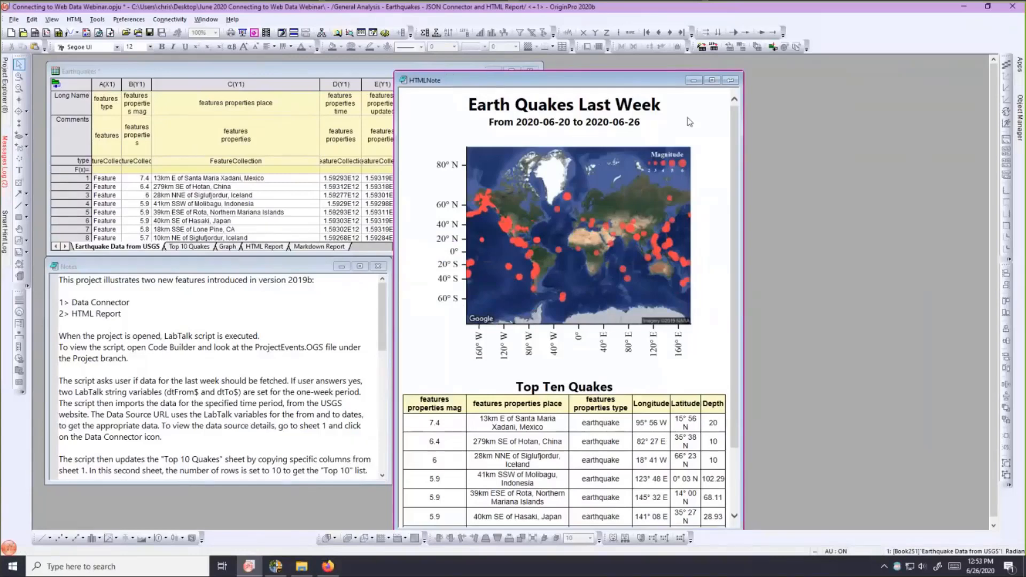
Reposition the HTML earthquake report window and review its map and Top Ten Quakes table.
{"action": "left_click_drag", "start_coordinate": [448, 77], "coordinate": [413, 68]}
{"action": "left_click_drag", "start_coordinate": [706, 149], "coordinate": [754, 158]}
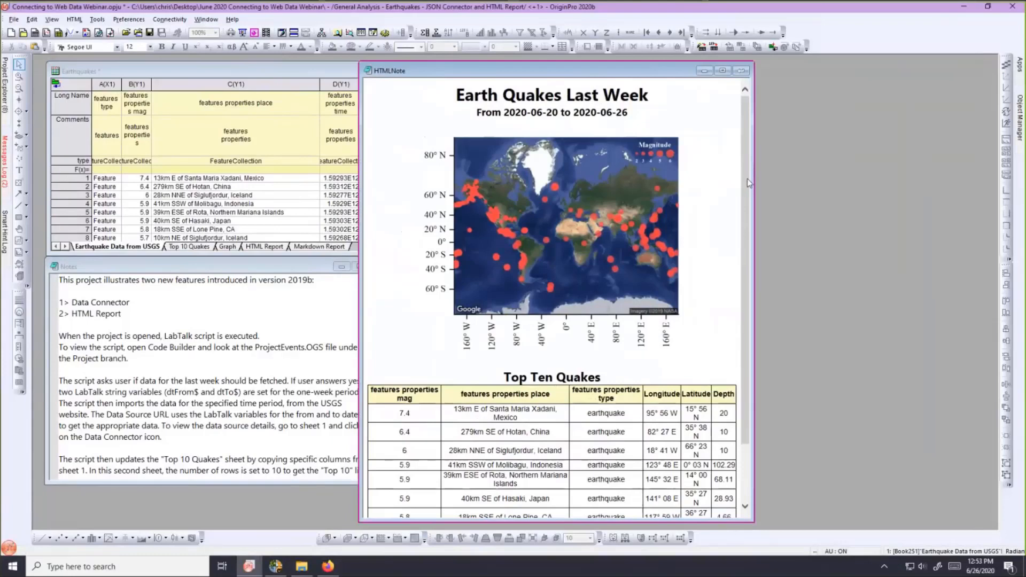
{"action": "scroll", "coordinate": [749, 186], "scroll_direction": "down", "scroll_amount": 2}
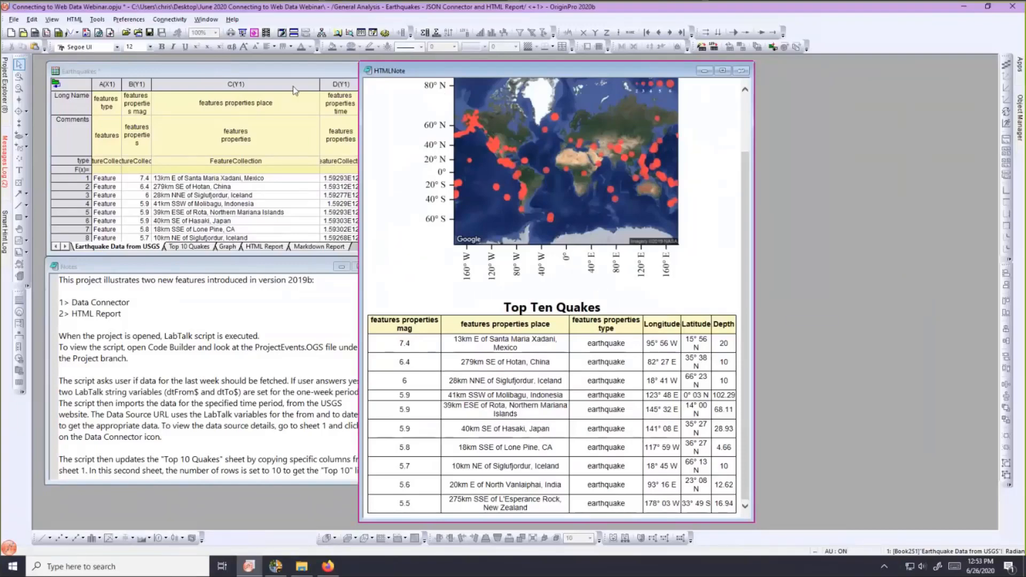
Open the Flights Over NYC sample from the Learning Center and move the BkFlightNYC workbook clear of the enlarged map graph.
{"action": "left_click", "coordinate": [251, 66]}
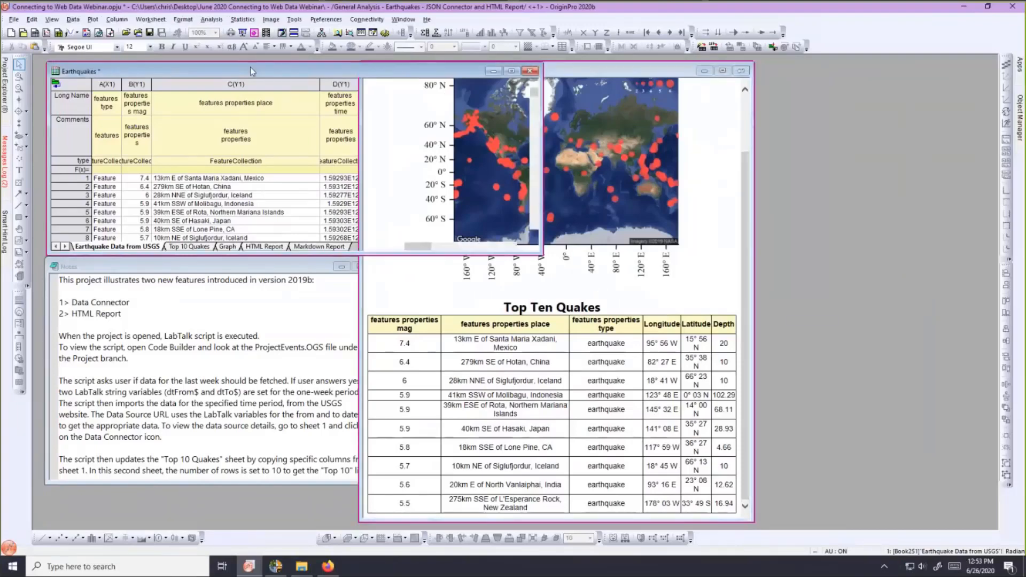
{"action": "left_click", "coordinate": [429, 20]}
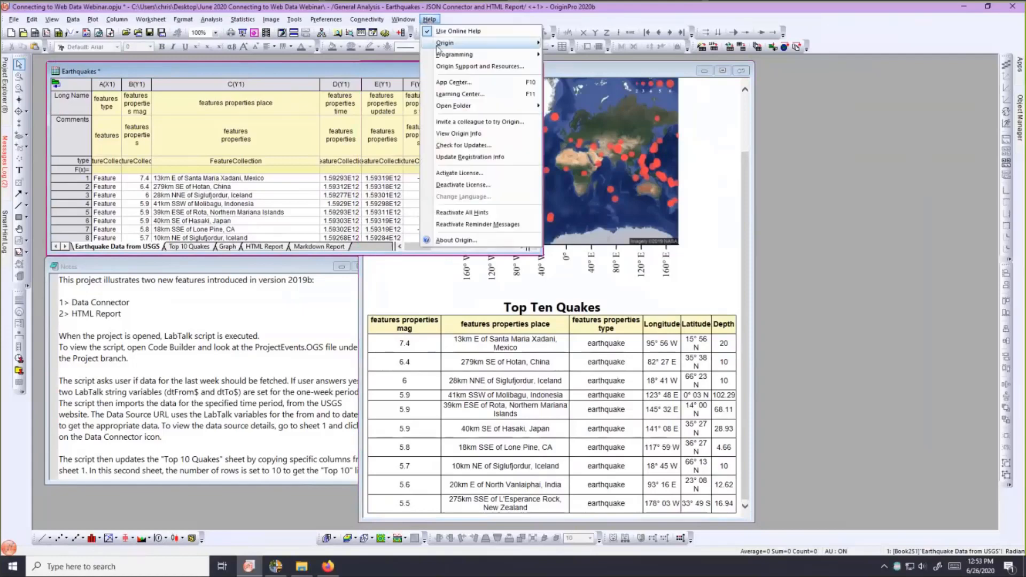
{"action": "left_click", "coordinate": [436, 95]}
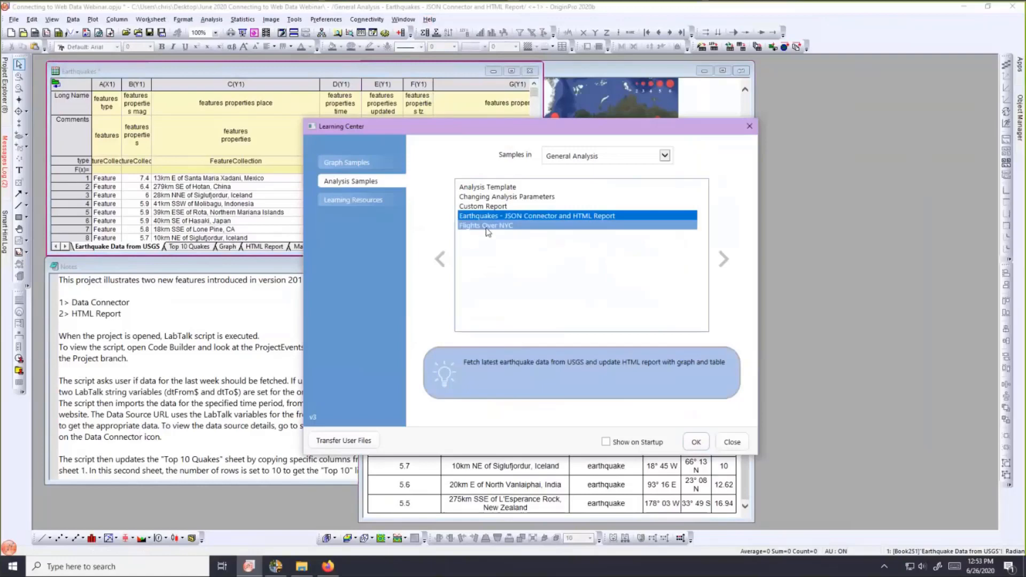
{"action": "double_click", "coordinate": [486, 225]}
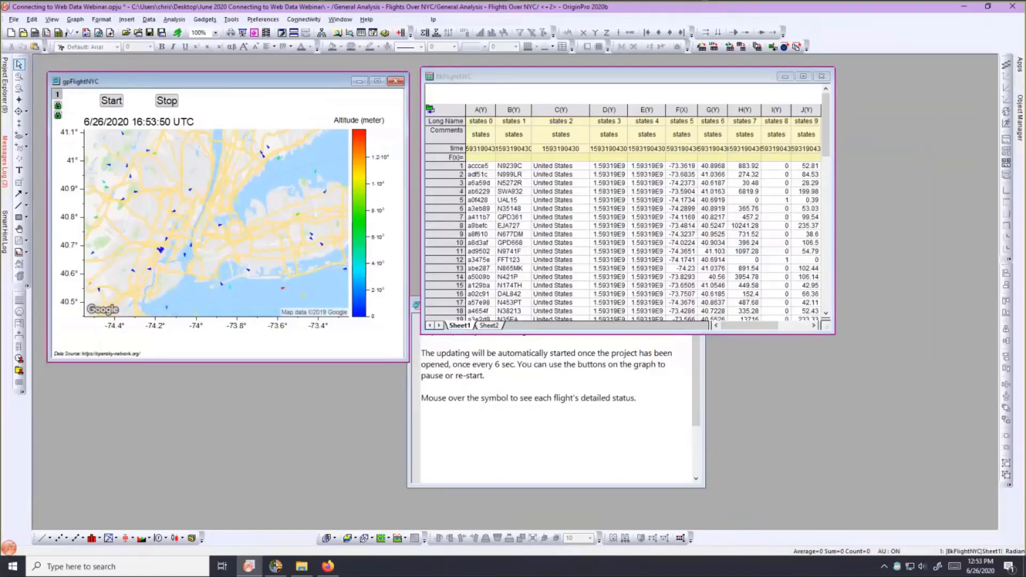
{"action": "left_click", "coordinate": [682, 71]}
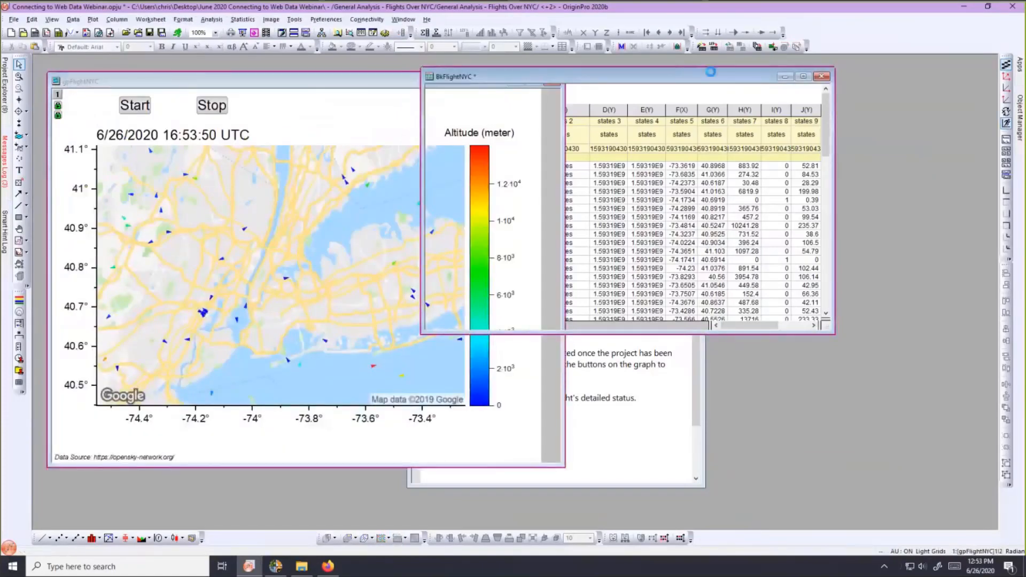
{"action": "left_click_drag", "start_coordinate": [712, 77], "coordinate": [827, 71]}
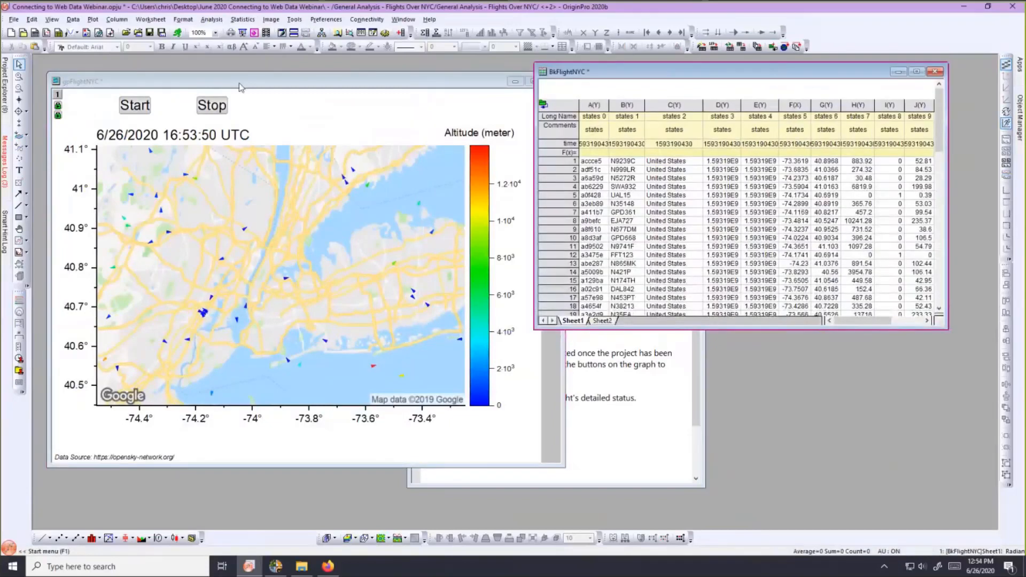
Start the live flight updates on the gpFlightNYC map graph, then stop them.
{"action": "left_click", "coordinate": [149, 110]}
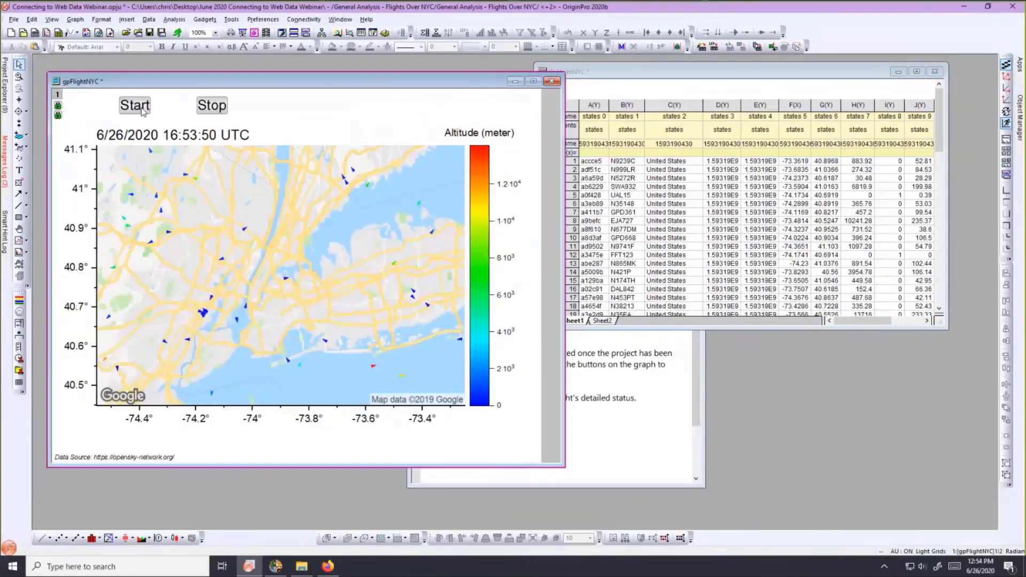
{"action": "left_click", "coordinate": [141, 107]}
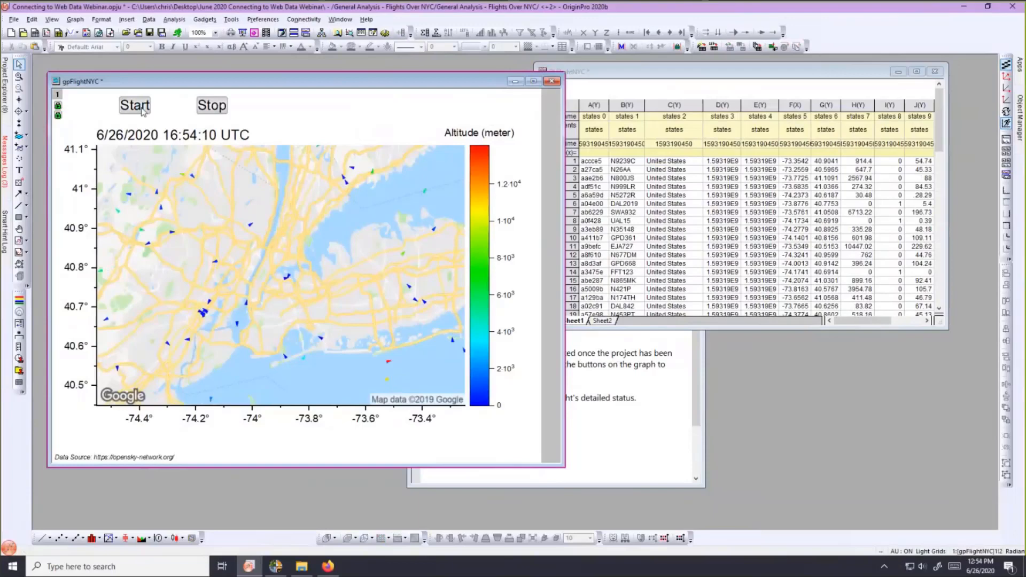
{"action": "left_click", "coordinate": [142, 109]}
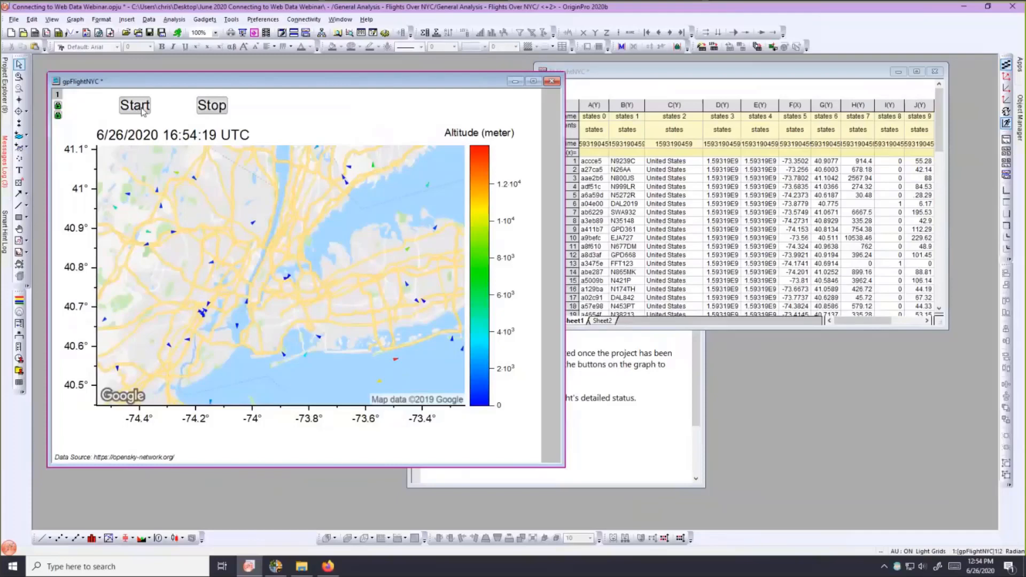
{"action": "left_click", "coordinate": [140, 106]}
{"action": "left_click", "coordinate": [217, 114]}
Reveal the project's folder tree.
{"action": "mouse_move", "coordinate": [5, 118]}
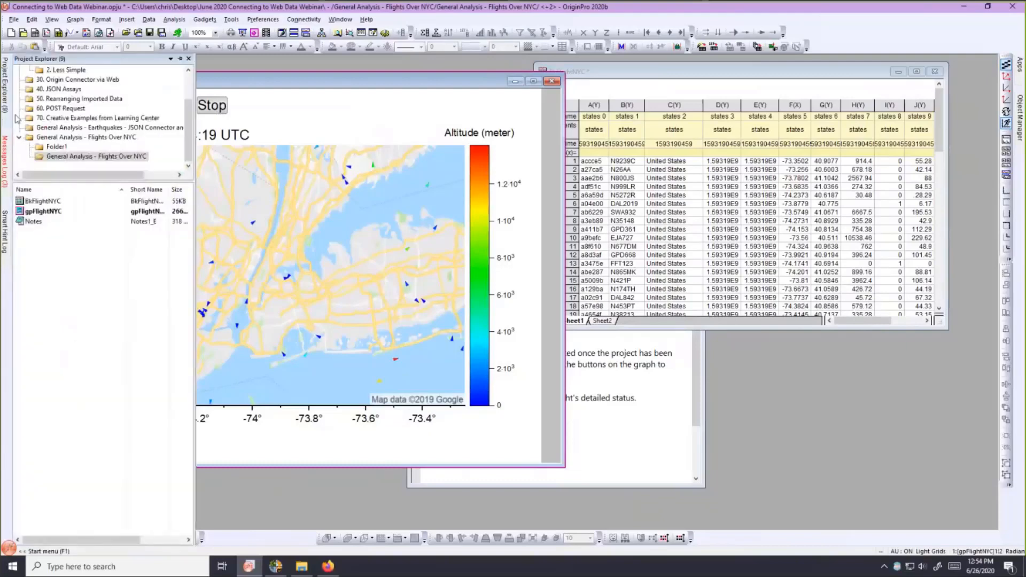